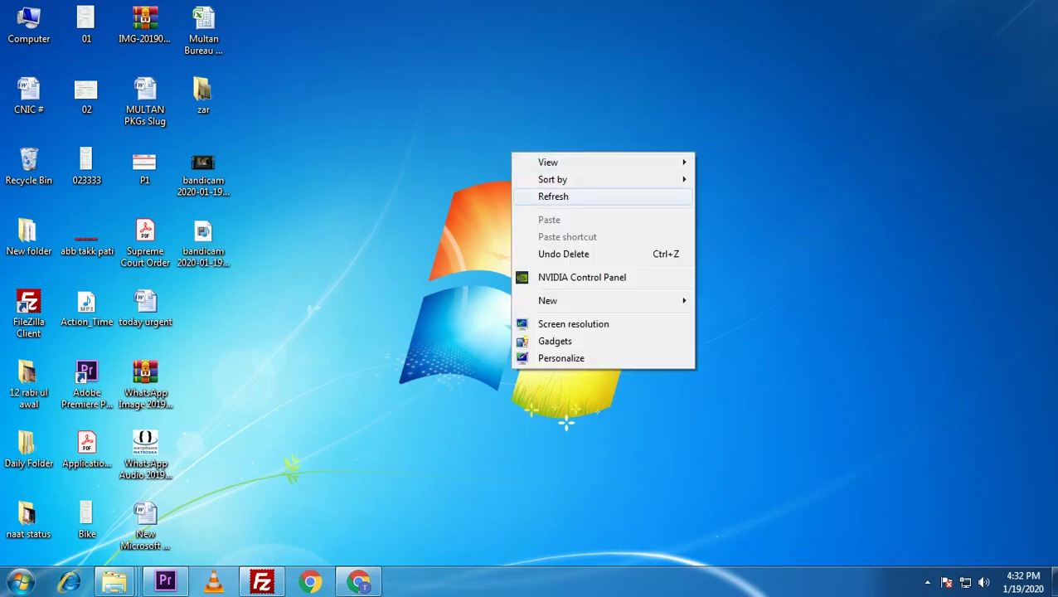
# - Restore Chrome, close the old image-result tabs and open a new blank tab
pyautogui.click(534, 196)
pyautogui.click(358, 580)
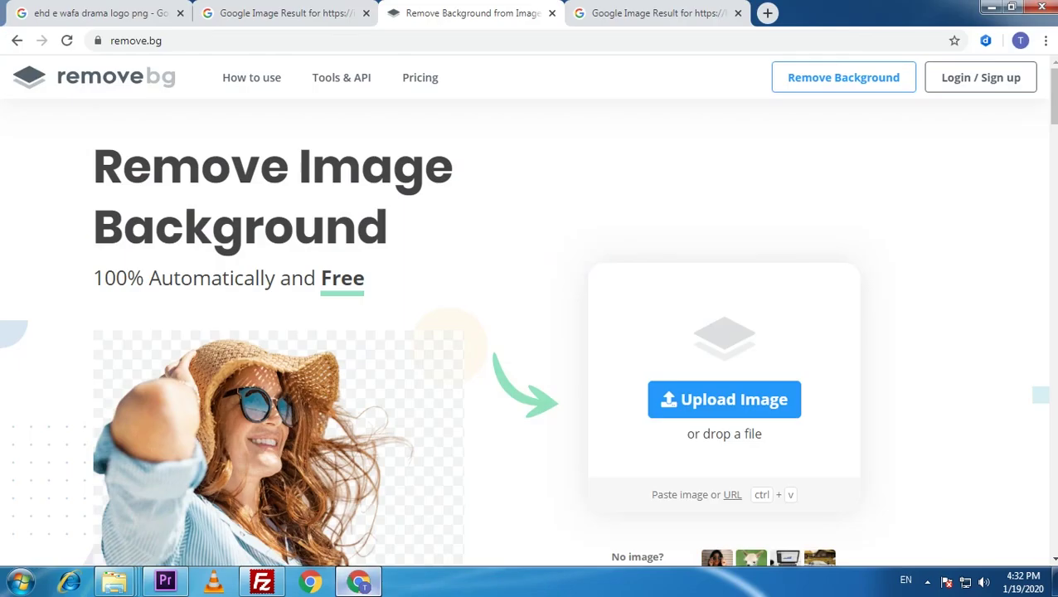
pyautogui.click(654, 14)
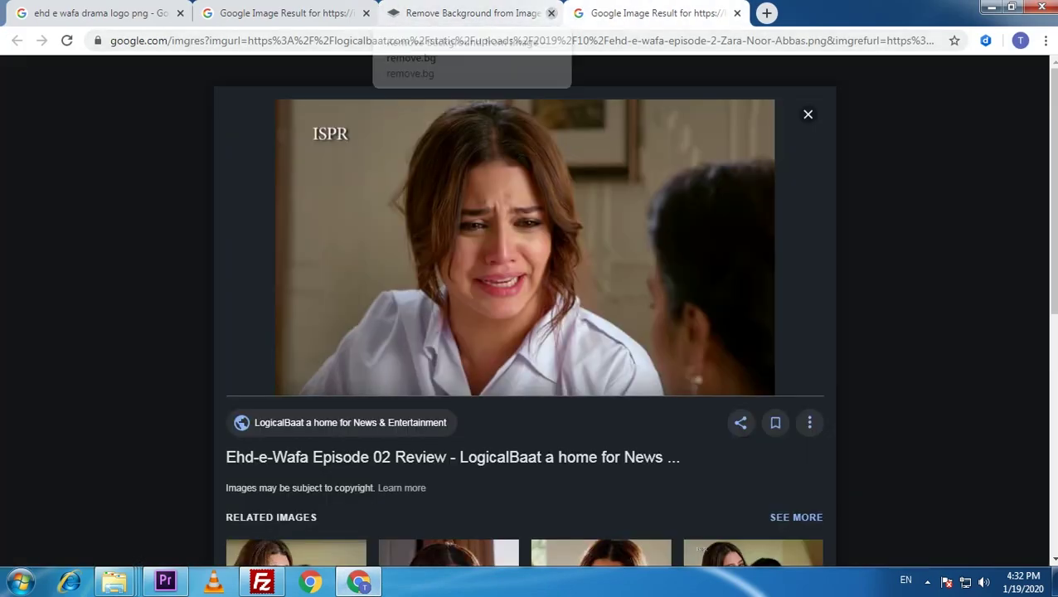
pyautogui.click(551, 13)
pyautogui.click(395, 13)
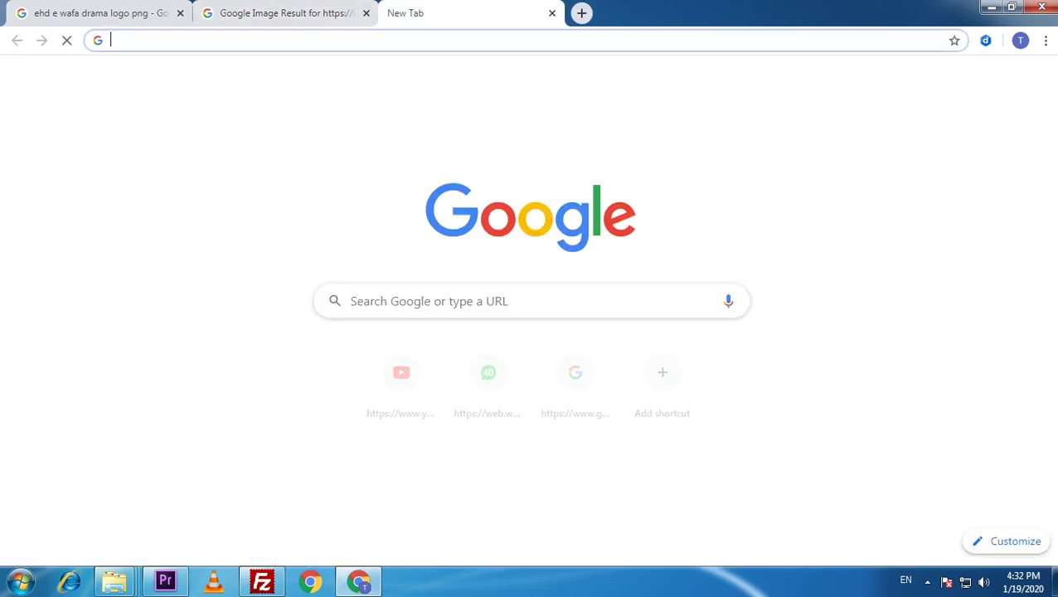
# - Load remove.bg in the new tab, then minimise Chrome and open the desktop zar folder
pyautogui.write('re')
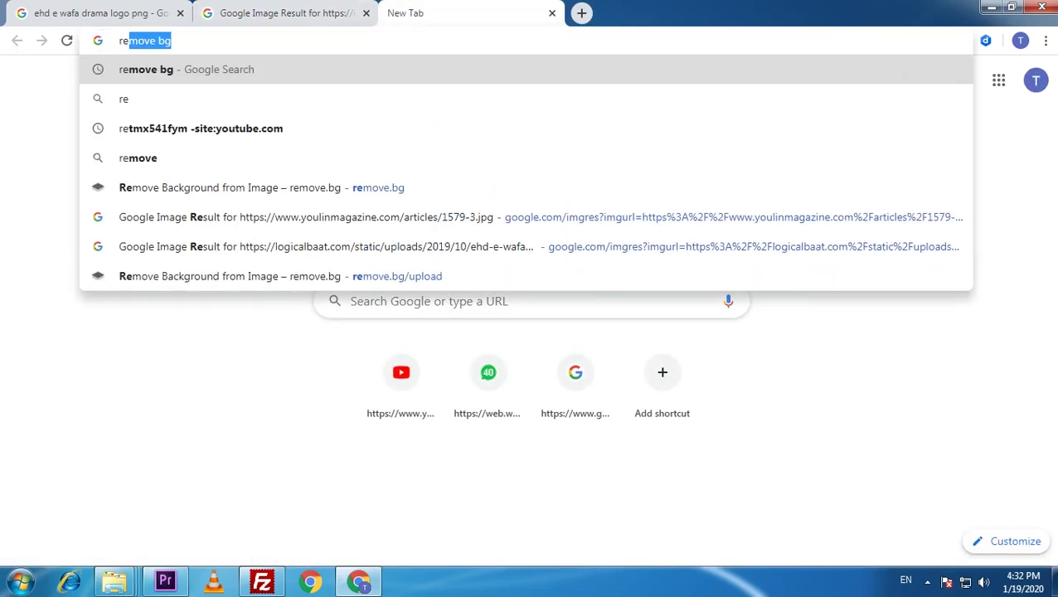
pyautogui.write('move')
pyautogui.press('BackSpace')
pyautogui.write('.b')
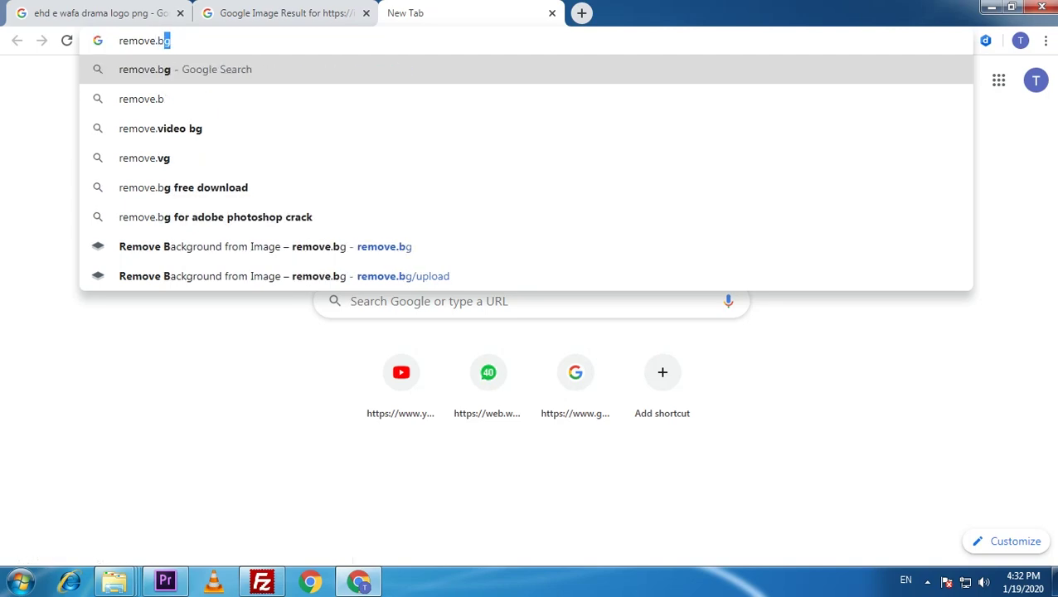
pyautogui.press('Return')
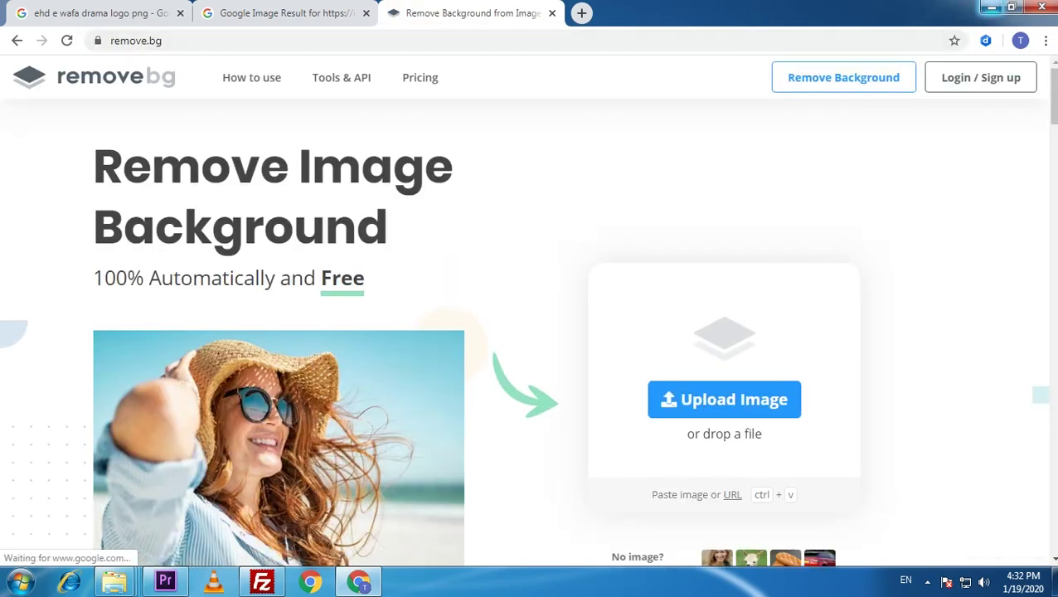
pyautogui.click(991, 8)
pyautogui.doubleClick(204, 93)
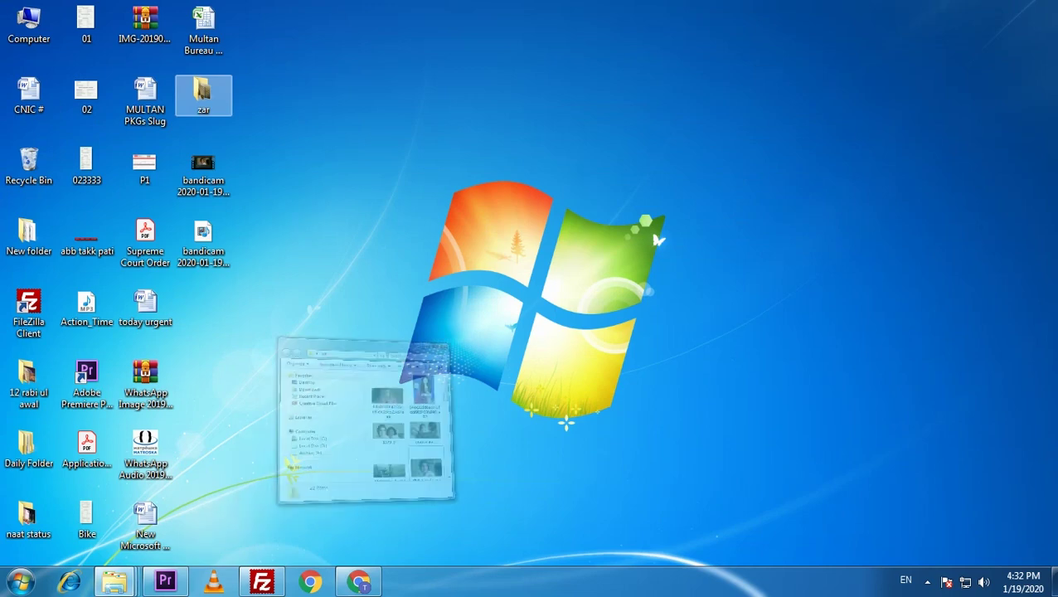
# - Maximise the zar folder, preview maxresdefault (1), then drag the 1579-3 photo toward Chrome
pyautogui.click(839, 47)
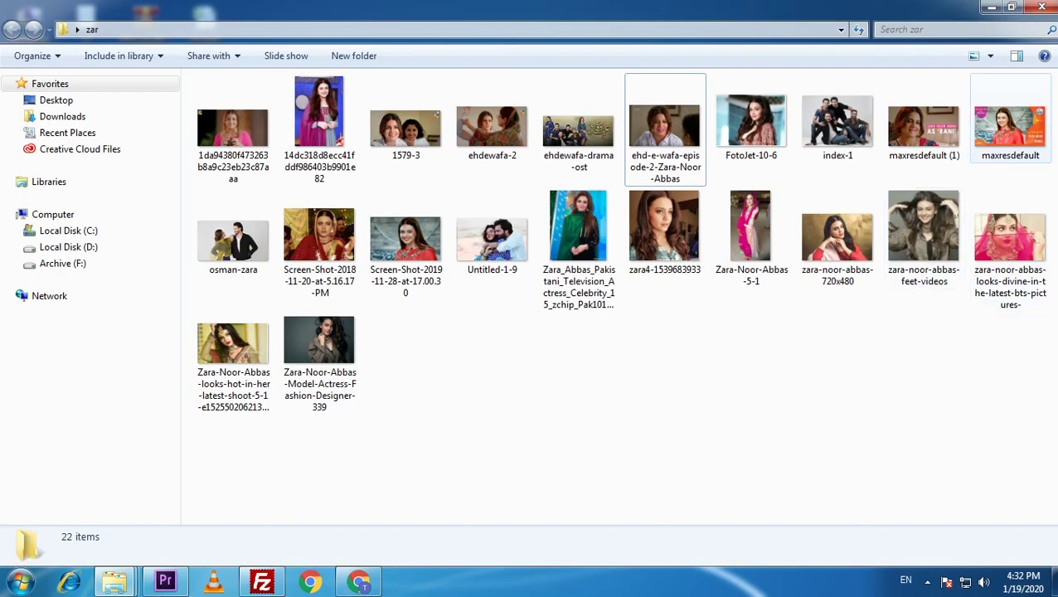
pyautogui.rightClick(920, 126)
pyautogui.click(829, 135)
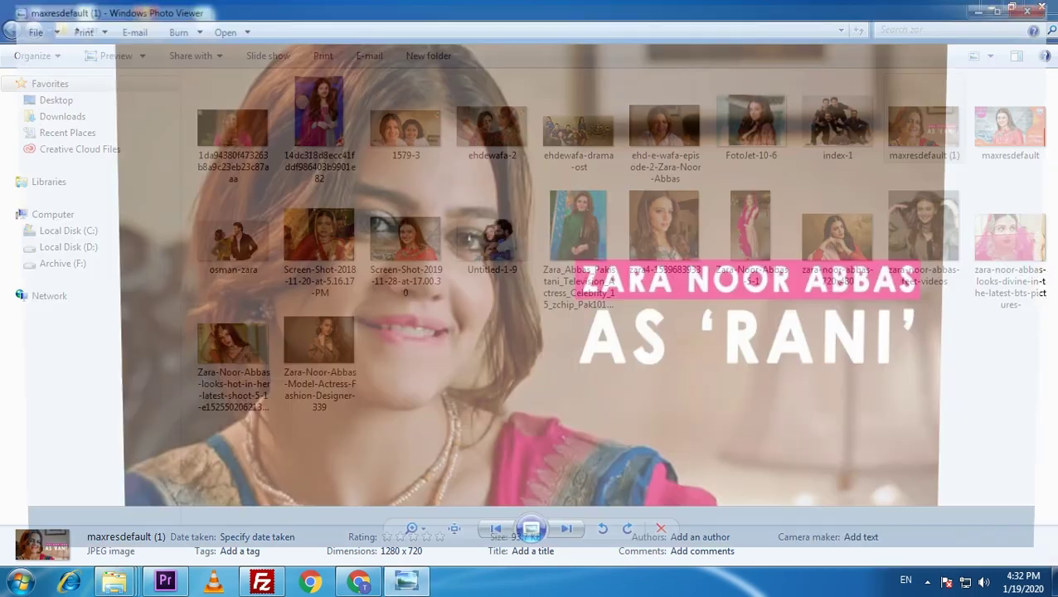
pyautogui.click(1027, 8)
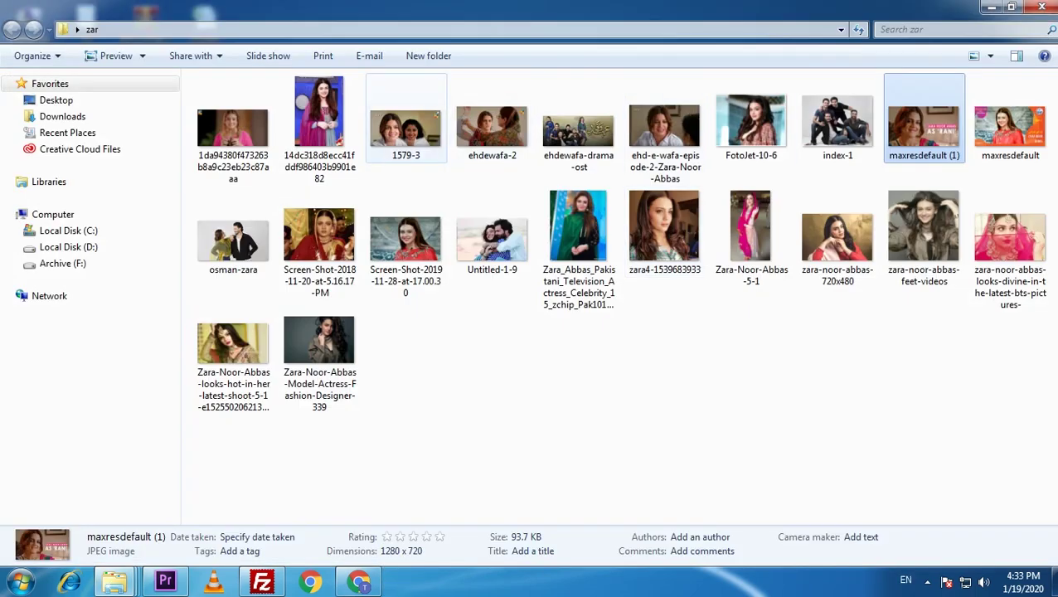
pyautogui.moveTo(406, 128); pyautogui.dragTo(382, 592)
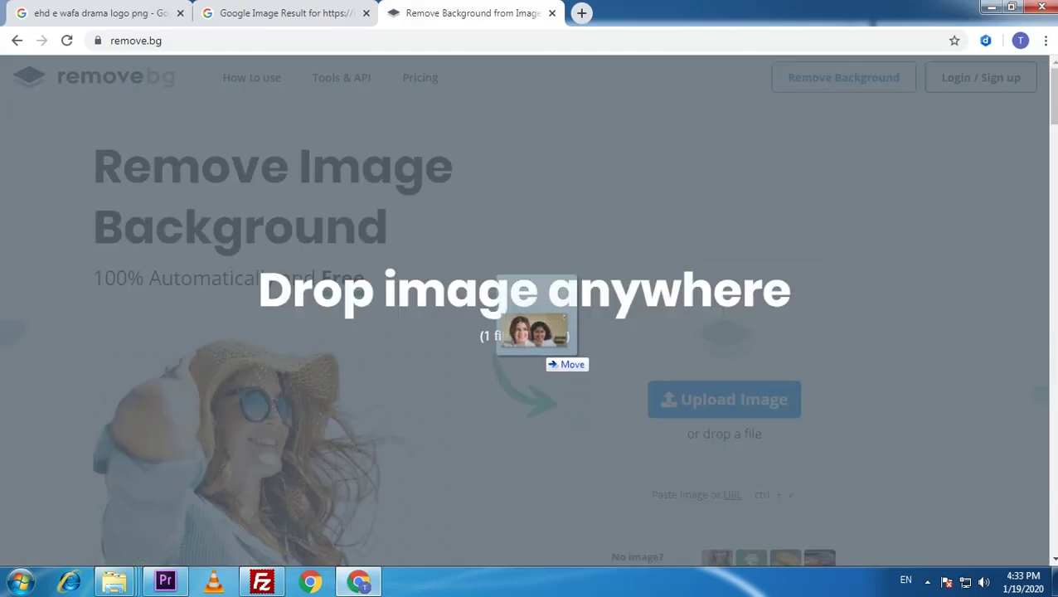
# - Drop 1579-3 on remove.bg, download the background-free PNG, then launch Photoshop 7.0
pyautogui.moveTo(382, 592); pyautogui.dragTo(547, 348)
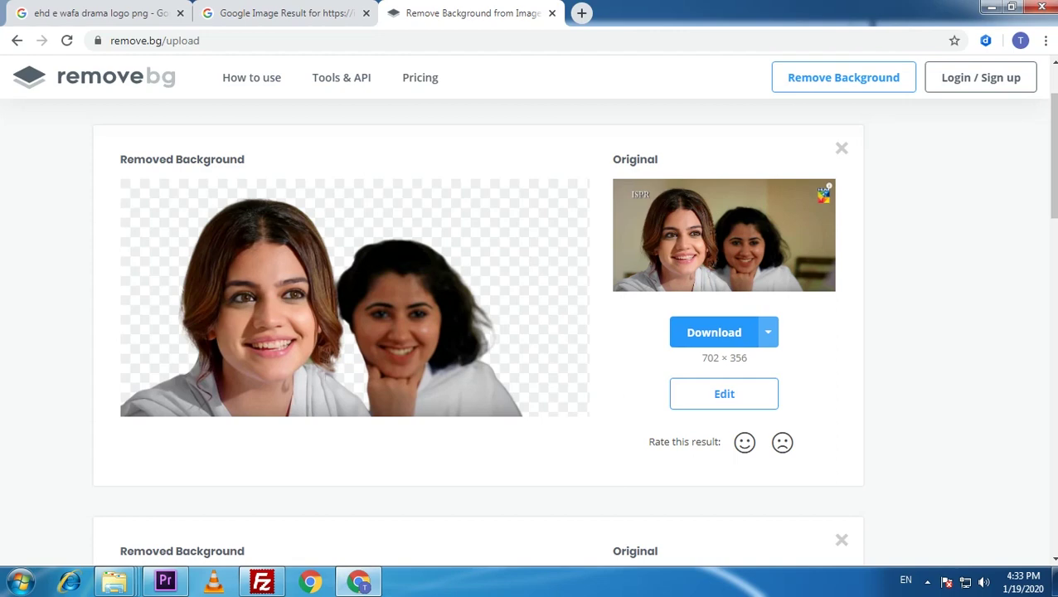
pyautogui.scroll(-2, 531, 331)
pyautogui.scroll(2, 531, 331)
pyautogui.click(713, 331)
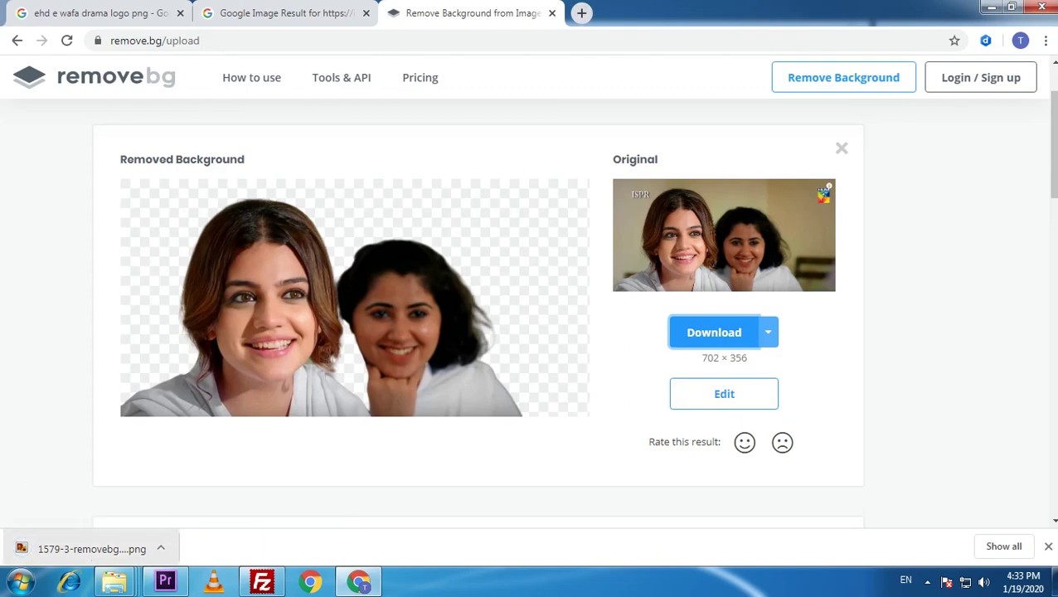
pyautogui.click(20, 580)
pyautogui.click(83, 277)
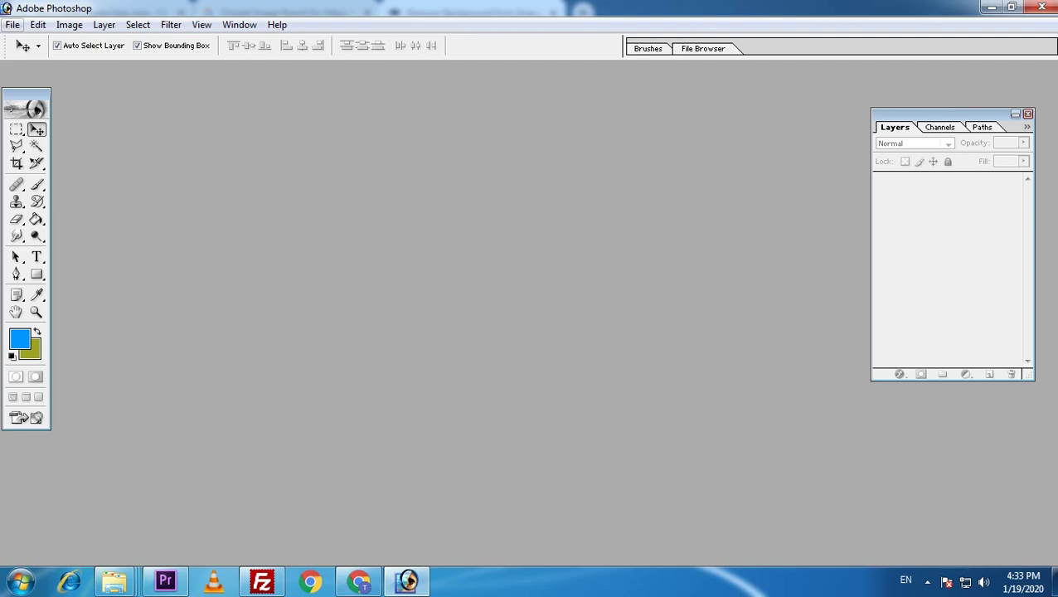
# - Create a new 1280 x 720 HDTV 720P document with resolution 3, then shift its window right
pyautogui.click(12, 24)
pyautogui.click(34, 40)
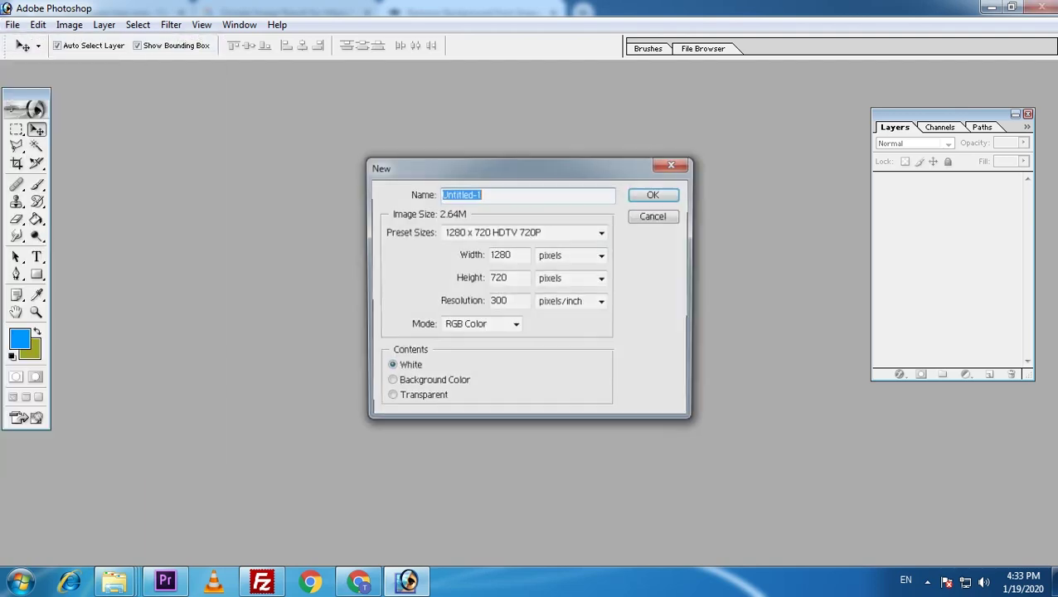
pyautogui.click(602, 232)
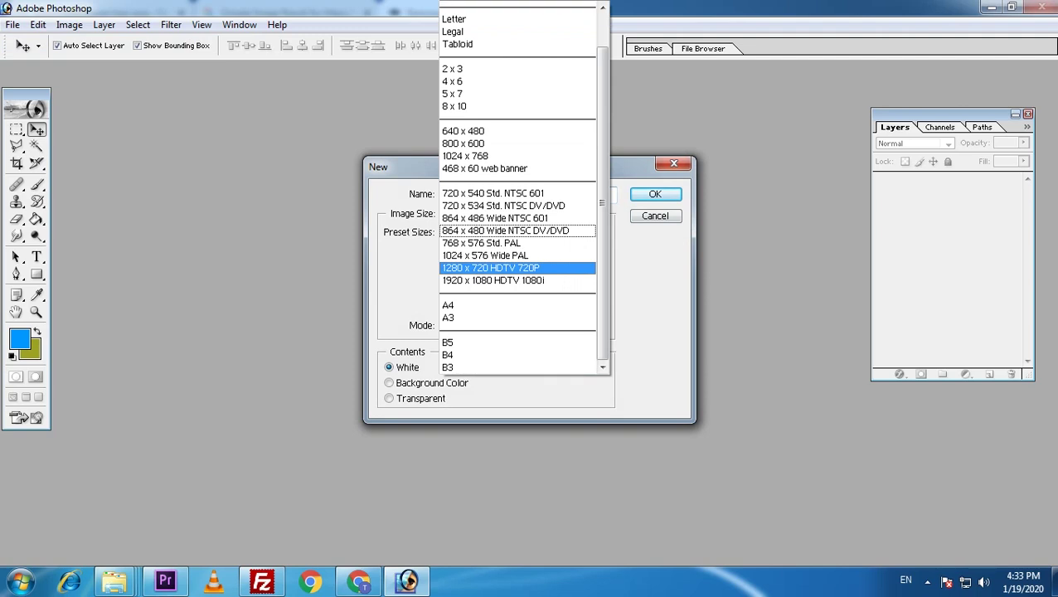
pyautogui.click(497, 267)
pyautogui.press('Tab')
pyautogui.press('Tab')
pyautogui.press('Tab')
pyautogui.write('3')
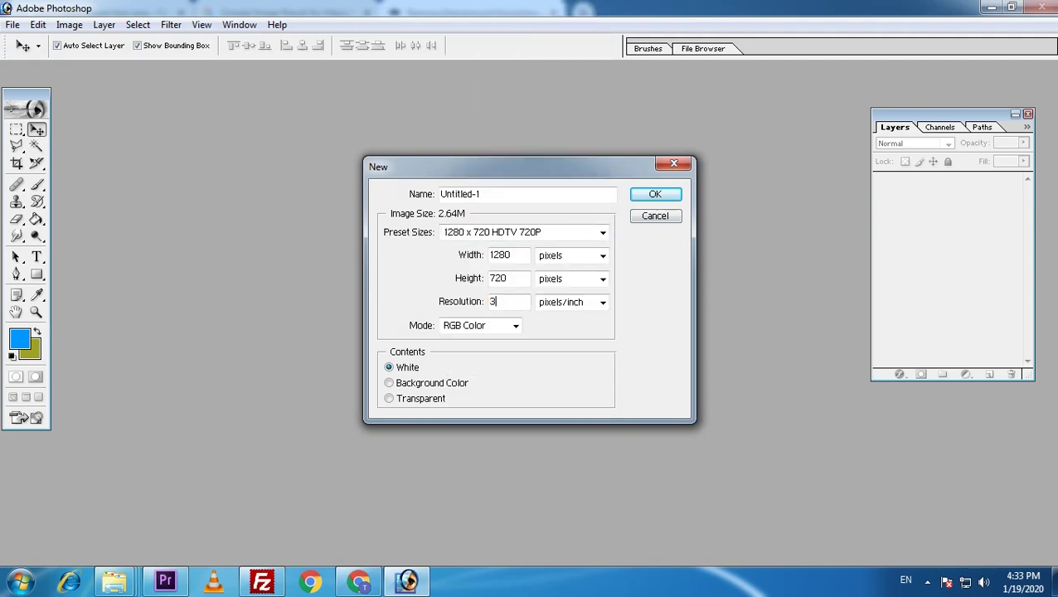
pyautogui.press('Return')
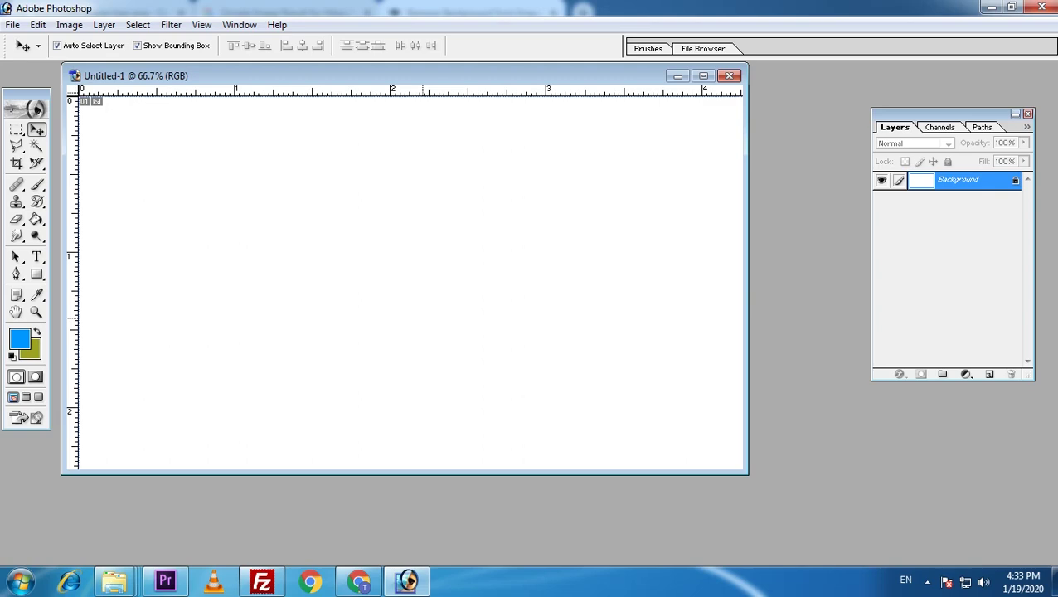
pyautogui.moveTo(132, 76); pyautogui.dragTo(221, 106)
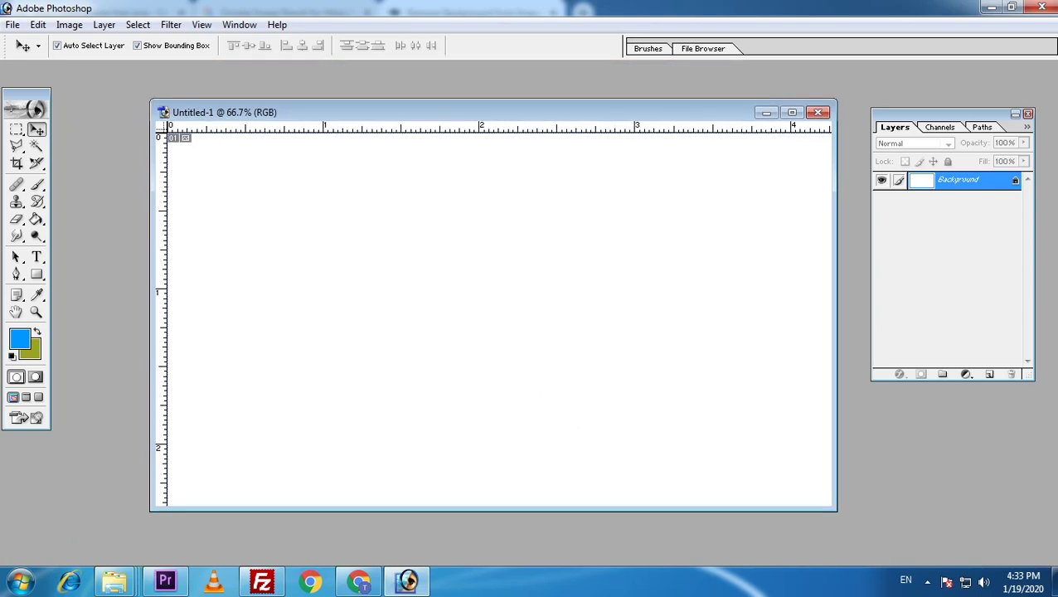
# - Copy the two-women cut-out PNG into Untitled-1 as Layer 1, scaled to about 198.6%
pyautogui.click(991, 7)
pyautogui.moveTo(83, 549); pyautogui.dragTo(406, 582)
pyautogui.moveTo(406, 582); pyautogui.dragTo(286, 252)
pyautogui.moveTo(365, 290)
pyautogui.mouseDown()
pyautogui.moveTo(566, 436)
pyautogui.moveTo(403, 298)
pyautogui.mouseUp()
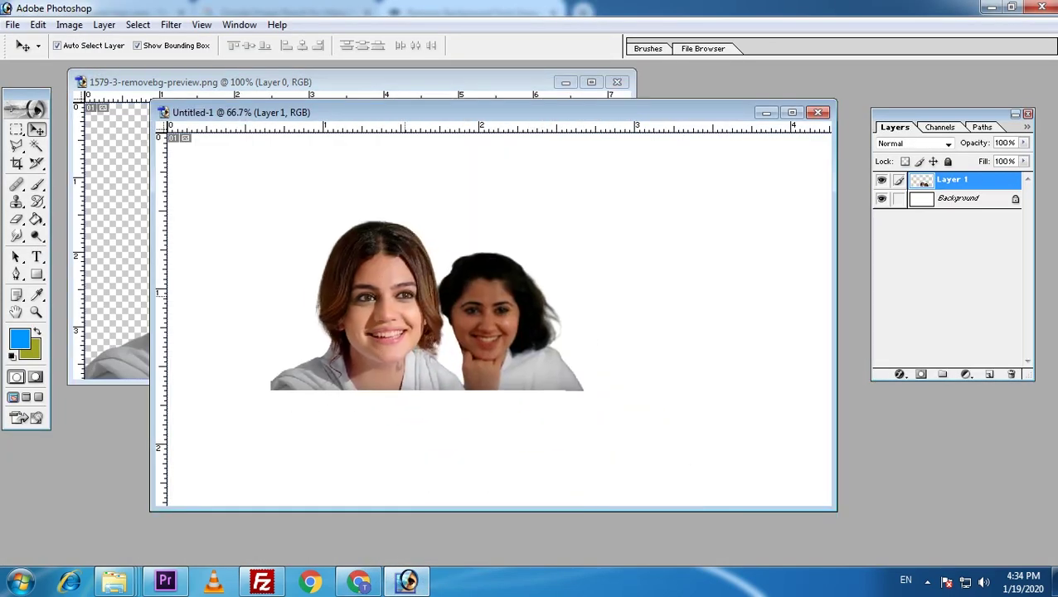
pyautogui.hotkey('ctrl', 't')
pyautogui.moveTo(559, 382); pyautogui.dragTo(735, 497)
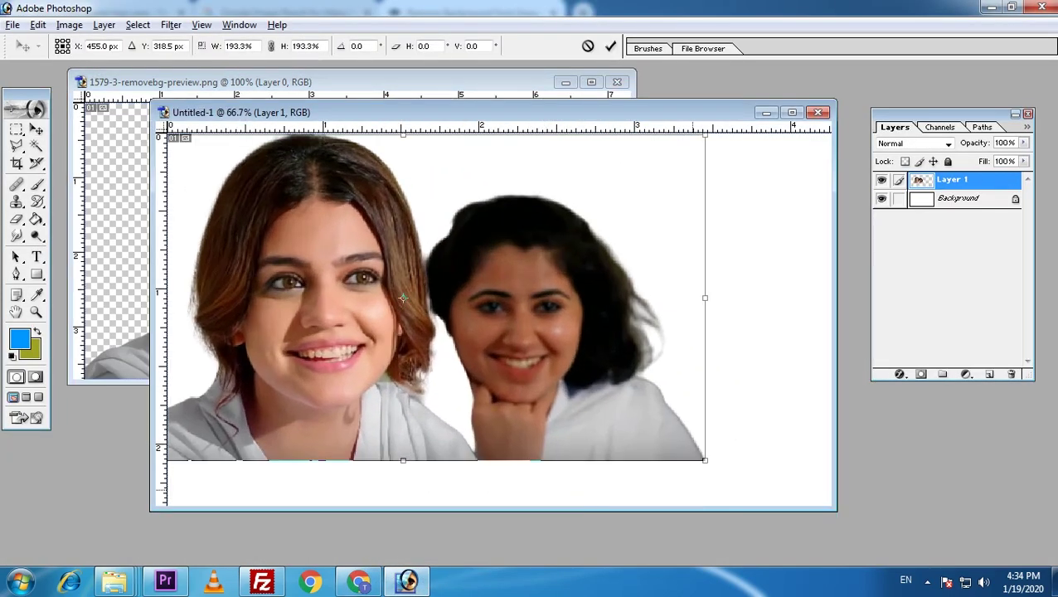
pyautogui.moveTo(424, 331); pyautogui.dragTo(423, 339)
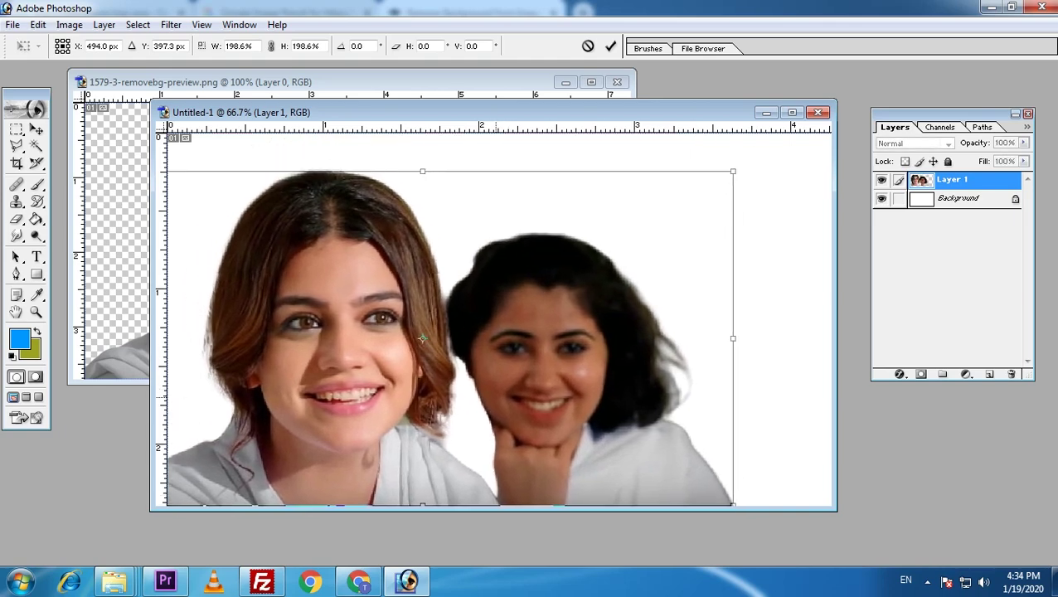
pyautogui.press('Return')
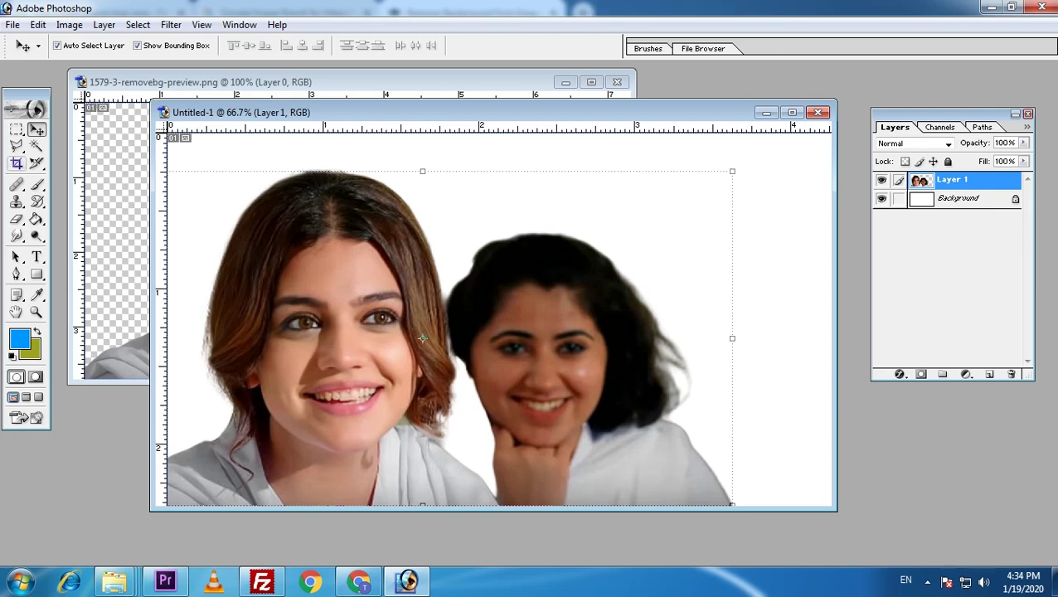
pyautogui.click(17, 145)
# - Lasso the right-hand woman, delete her from Layer 1, and clear the selection
pyautogui.moveTo(460, 214)
pyautogui.mouseDown()
pyautogui.moveTo(783, 429)
pyautogui.moveTo(761, 504)
pyautogui.mouseUp()
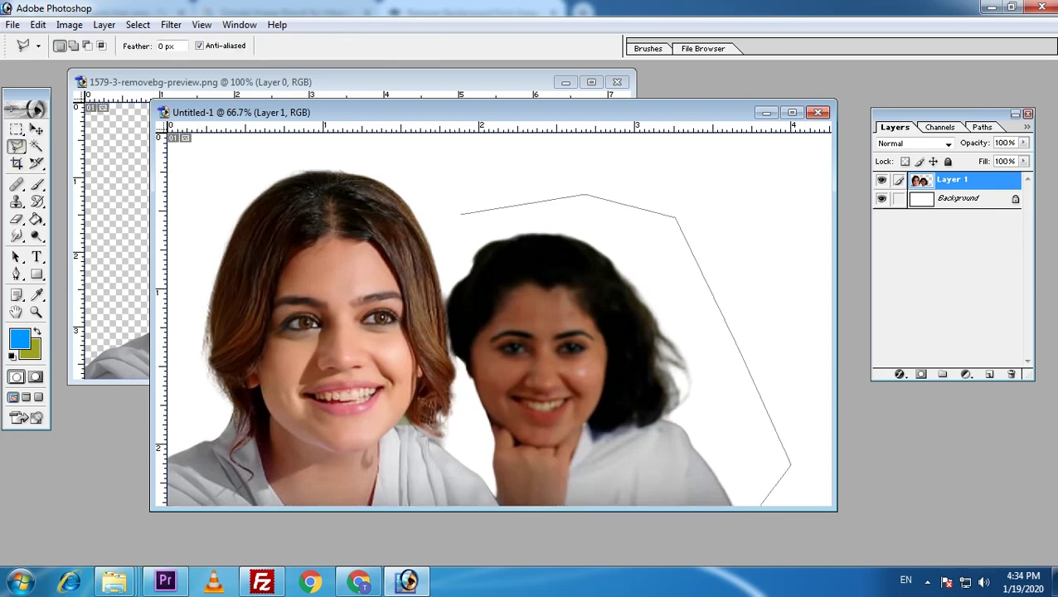
pyautogui.moveTo(501, 497); pyautogui.dragTo(444, 314)
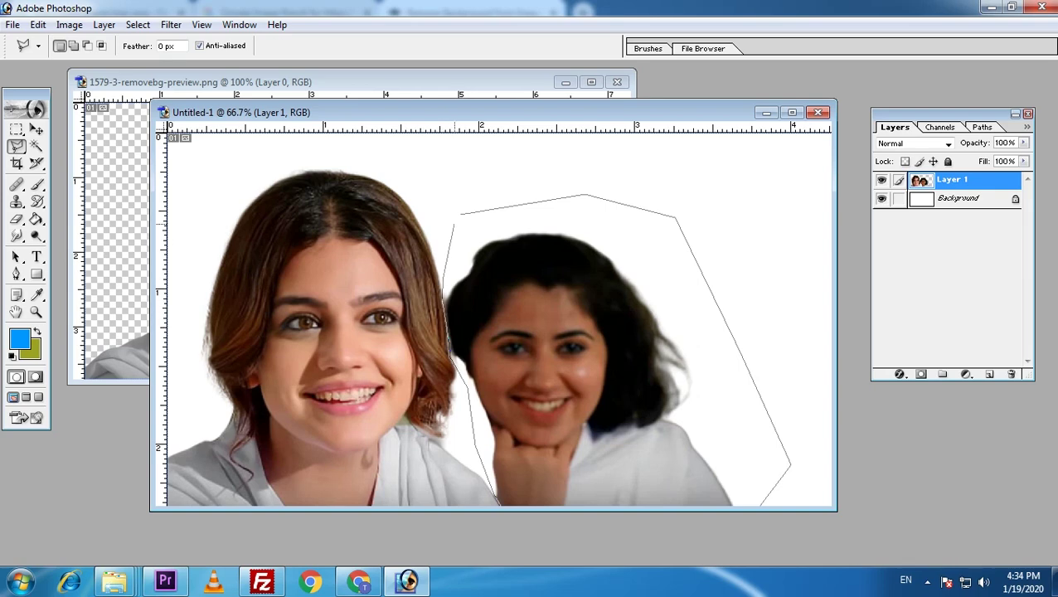
pyautogui.moveTo(442, 291); pyautogui.dragTo(461, 216)
pyautogui.press('Delete')
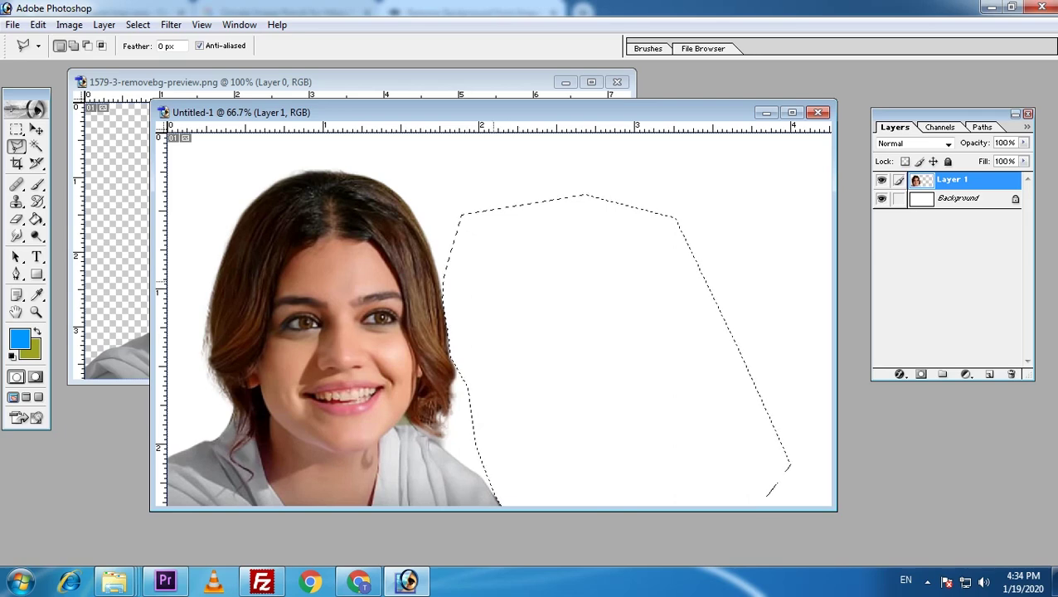
pyautogui.press('m')
pyautogui.hotkey('ctrl', 'd')
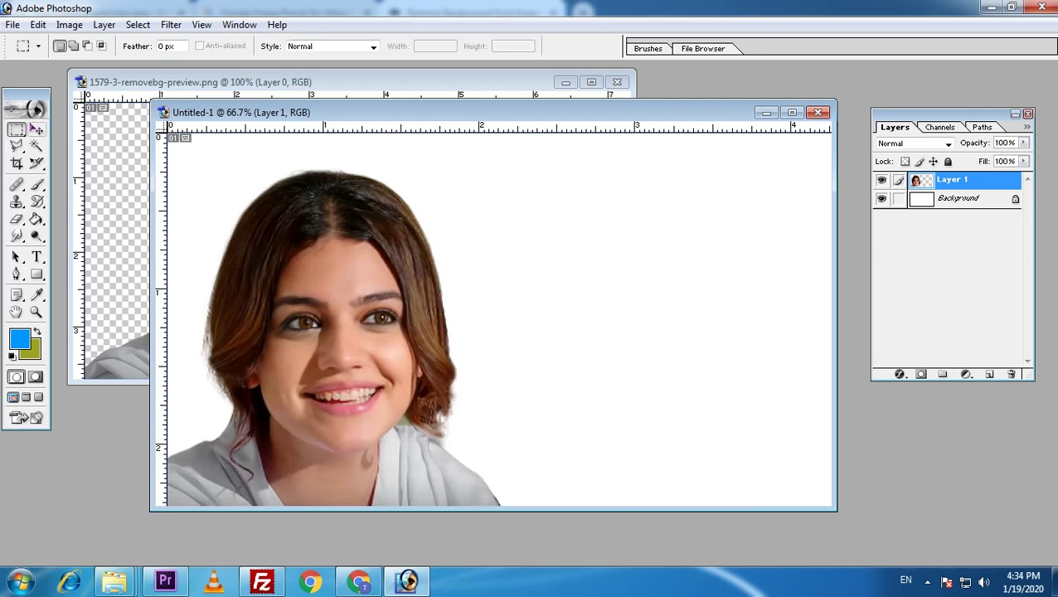
pyautogui.click(36, 129)
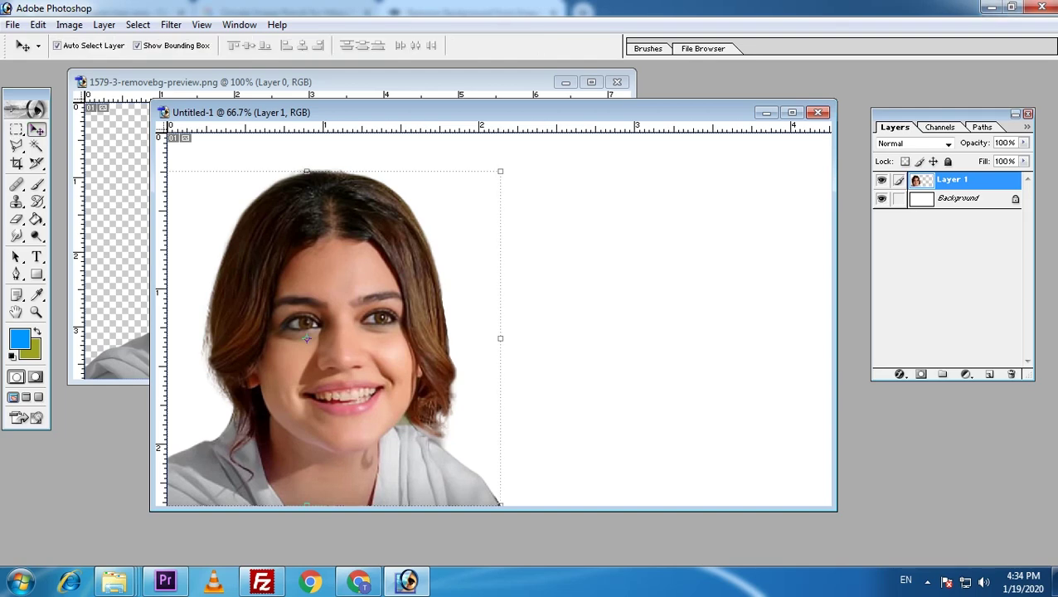
pyautogui.click(20, 580)
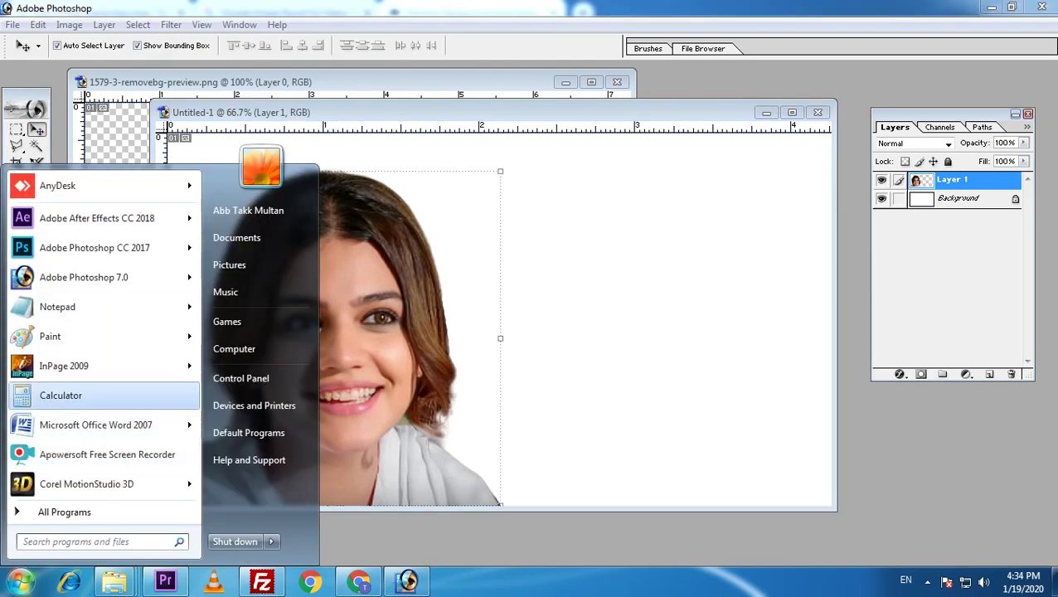
# - Launch InPage 2009, dismiss the registry error, and accept the A4 portrait document settings
pyautogui.press('Escape')
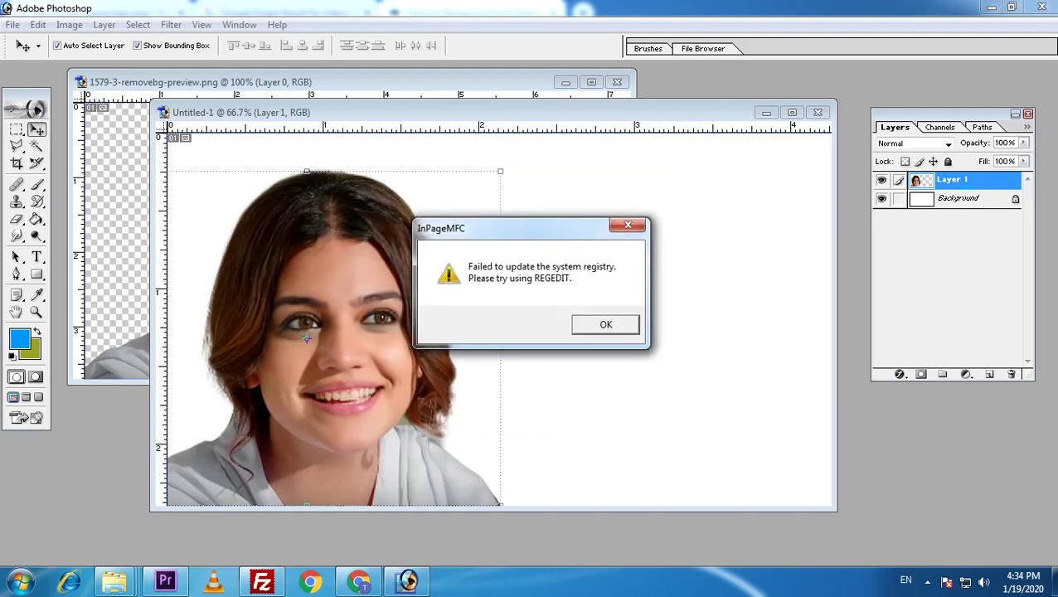
pyautogui.press('Return')
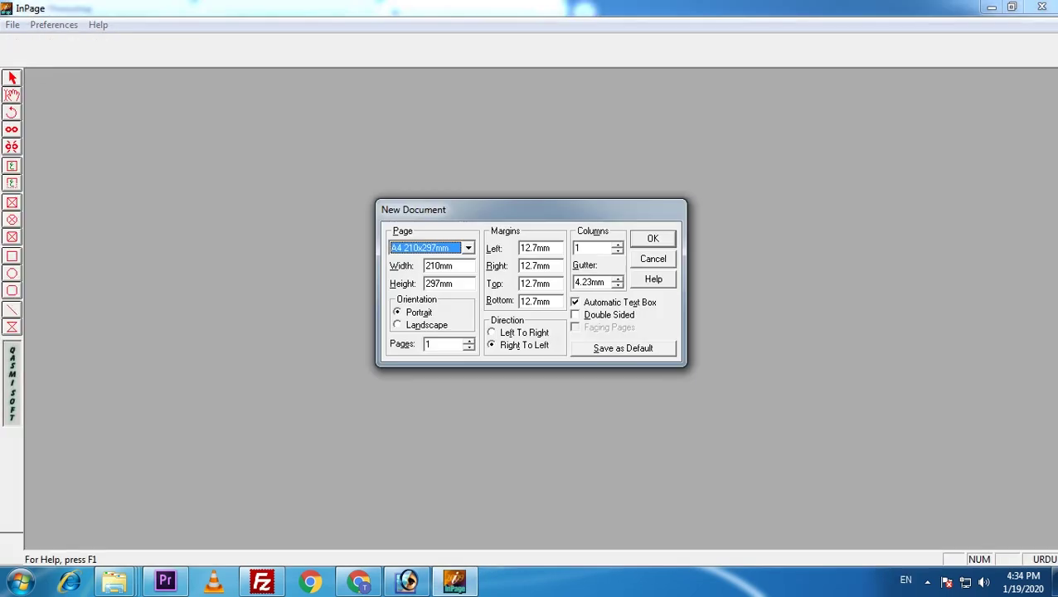
pyautogui.press('Return')
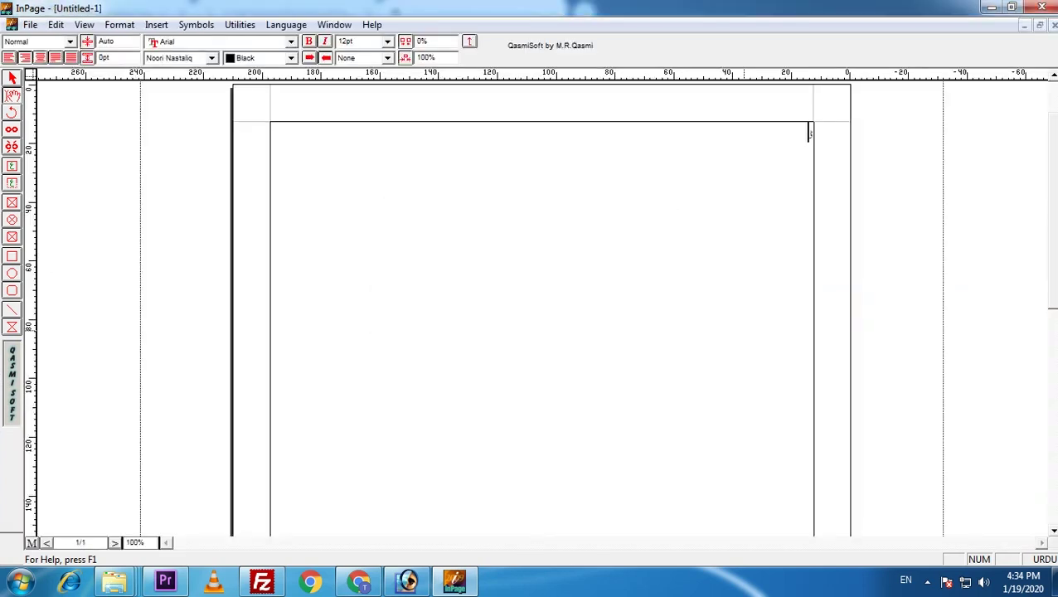
# - At 64pt, type 'ڈرامہ عہد وفا سے شہرت کی بلندیوں', correcting typos along the way
pyautogui.hotkey('shift', 'Right')
pyautogui.hotkey('ctrl', 'shift', '.')
pyautogui.hotkey('ctrl', 'shift', '.')
pyautogui.hotkey('ctrl', 'shift', '.')
pyautogui.hotkey('ctrl', 'shift', '.')
pyautogui.hotkey('ctrl', 'shift', '.')
pyautogui.hotkey('ctrl', 'shift', '.')
pyautogui.hotkey('ctrl', 'shift', '.')
pyautogui.hotkey('ctrl', 'shift', '.')
pyautogui.hotkey('ctrl', 'shift', '.')
pyautogui.press('BackSpace')
pyautogui.write('ڈرامہعہد')
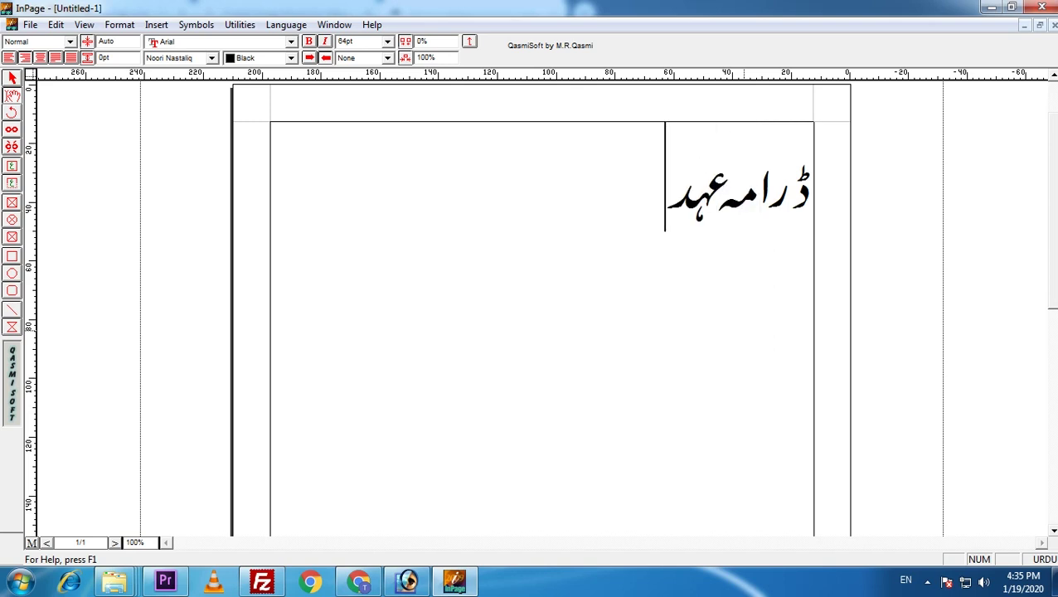
pyautogui.write('وفاسےشہ')
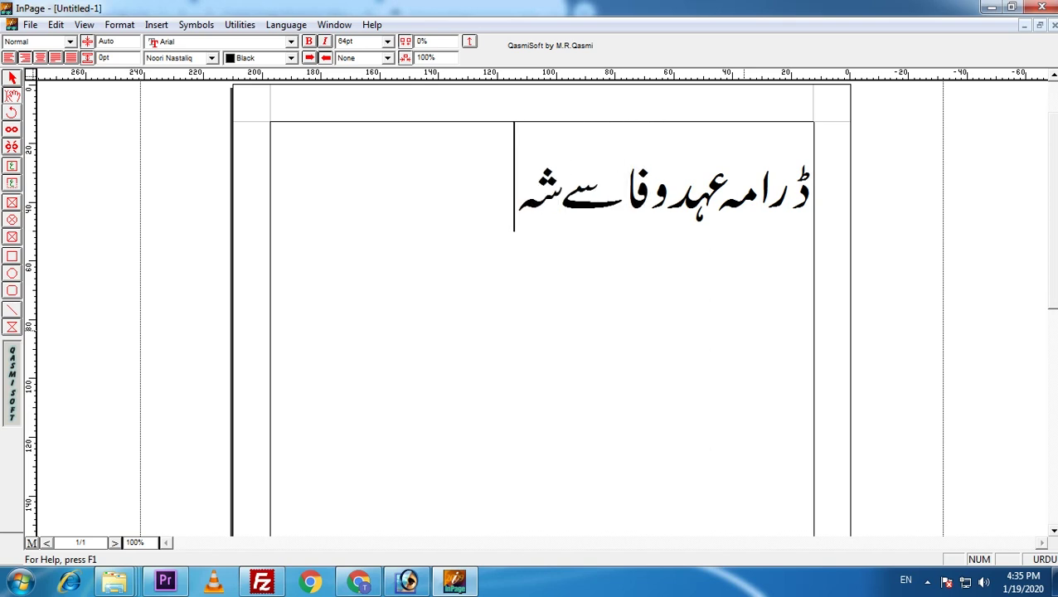
pyautogui.write('ر')
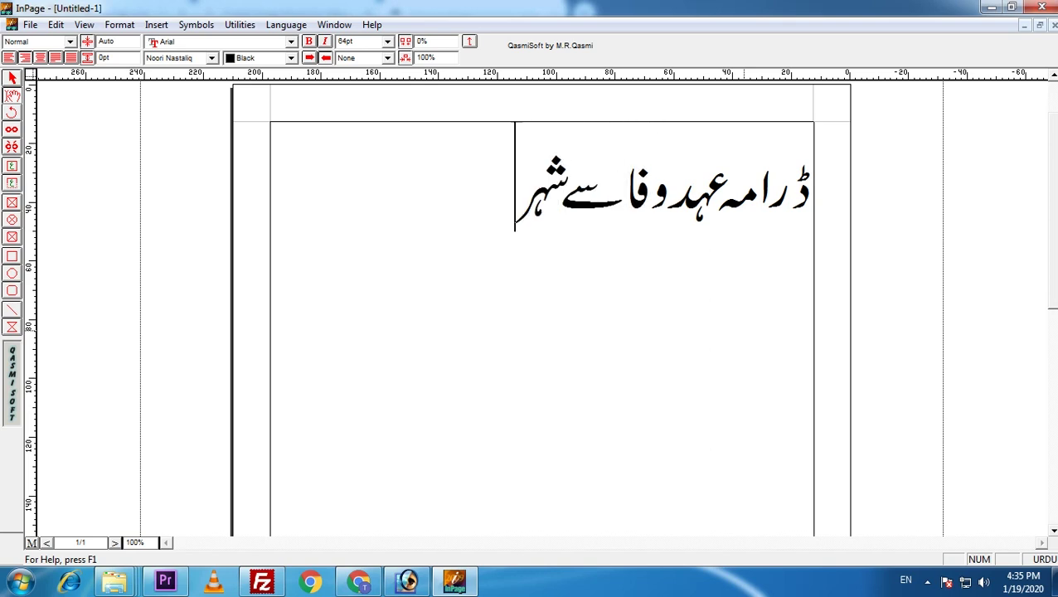
pyautogui.write('یک')
pyautogui.press('BackSpace')
pyautogui.write('ؤت')
pyautogui.press('BackSpace')
pyautogui.press('BackSpace')
pyautogui.press('BackSpace')
pyautogui.write('ت کی بلن')
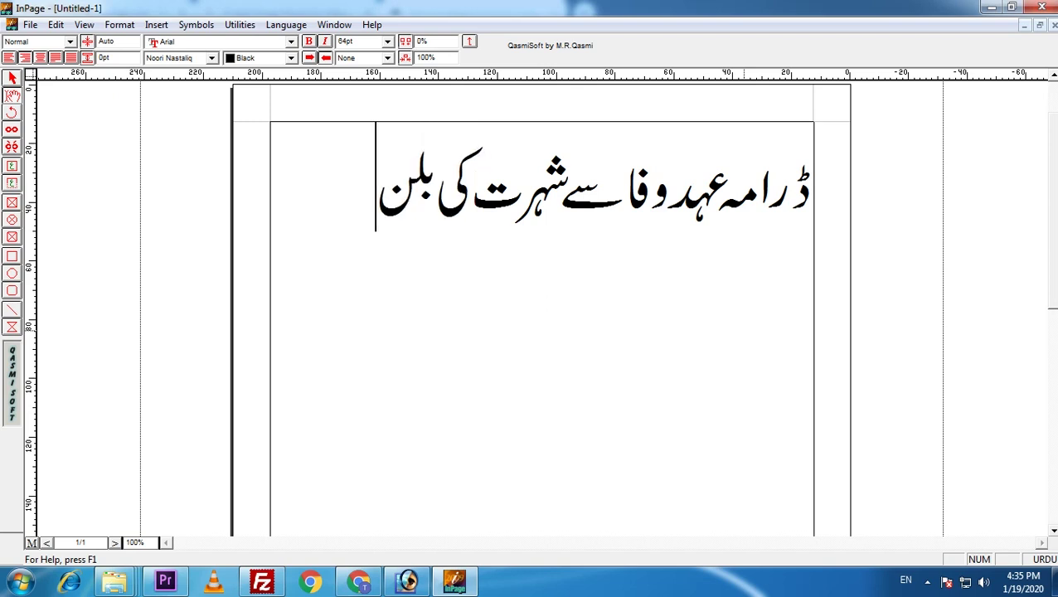
pyautogui.press('BackSpace')
pyautogui.press('BackSpace')
pyautogui.press('BackSpace')
pyautogui.write('نئ ب')
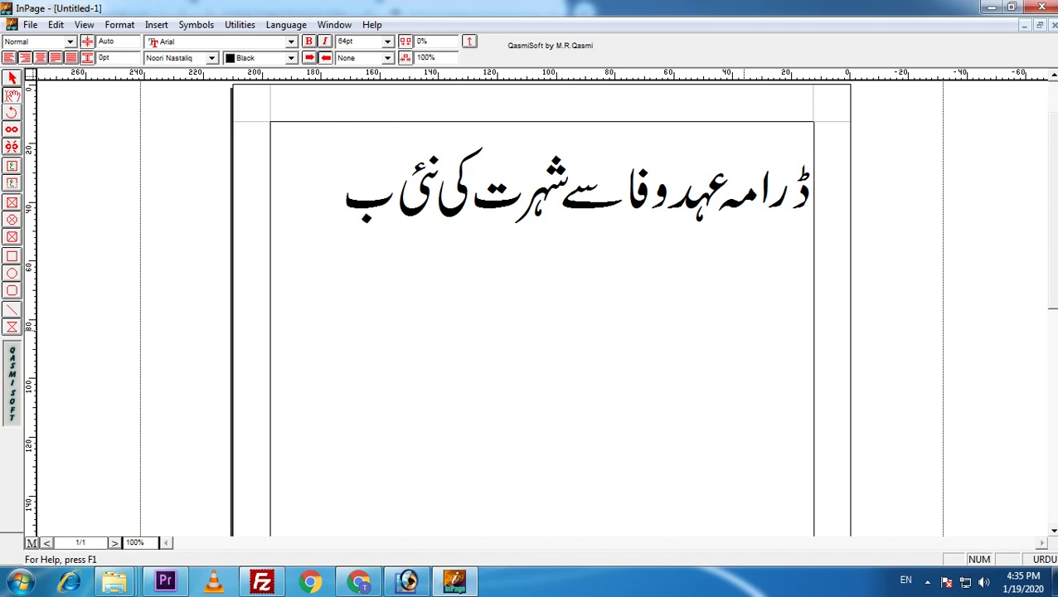
pyautogui.write('نلد')
pyautogui.press('BackSpace')
pyautogui.press('BackSpace')
pyautogui.press('BackSpace')
pyautogui.write('لندیوں')
# - Continue the headline with 'کو چھونے والی، رانی اب منفی کردار میں'
pyautogui.press('Return')
pyautogui.write('کو چھ')
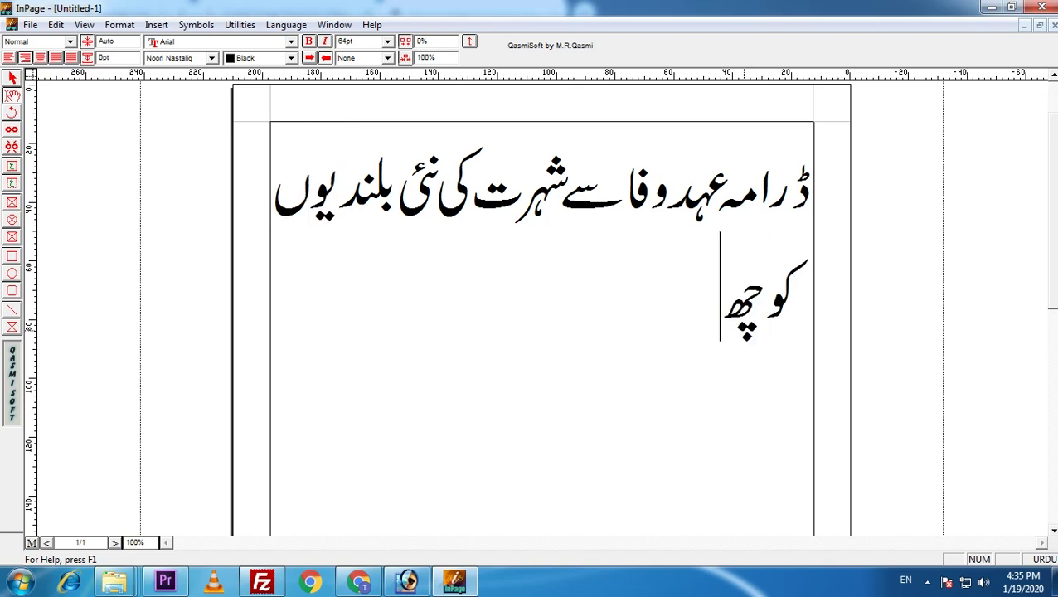
pyautogui.write('ونے والی')
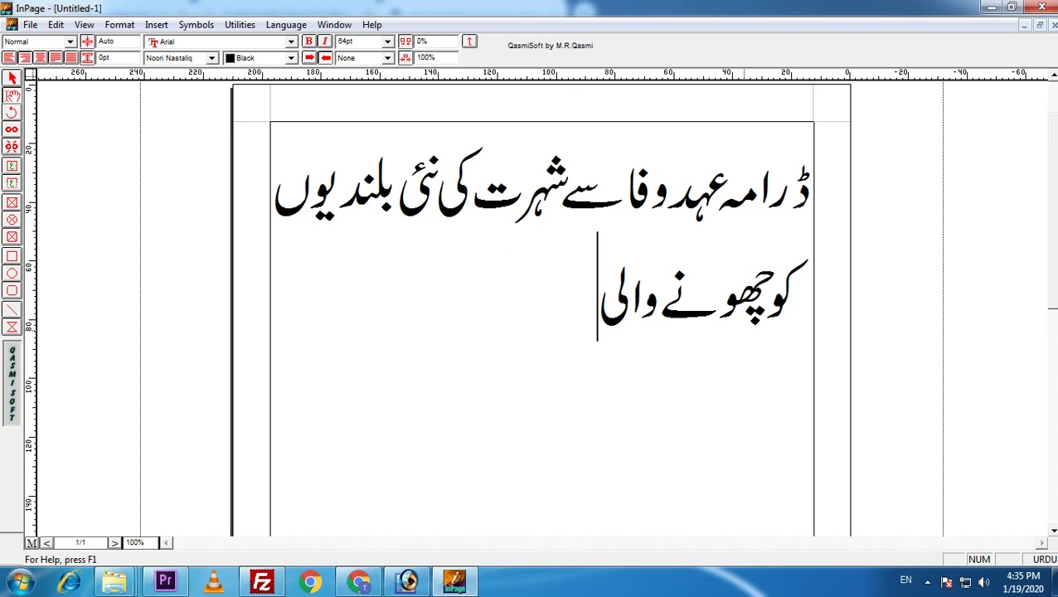
pyautogui.write(' ،ر')
pyautogui.press('BackSpace')
pyautogui.write('،رانی ا')
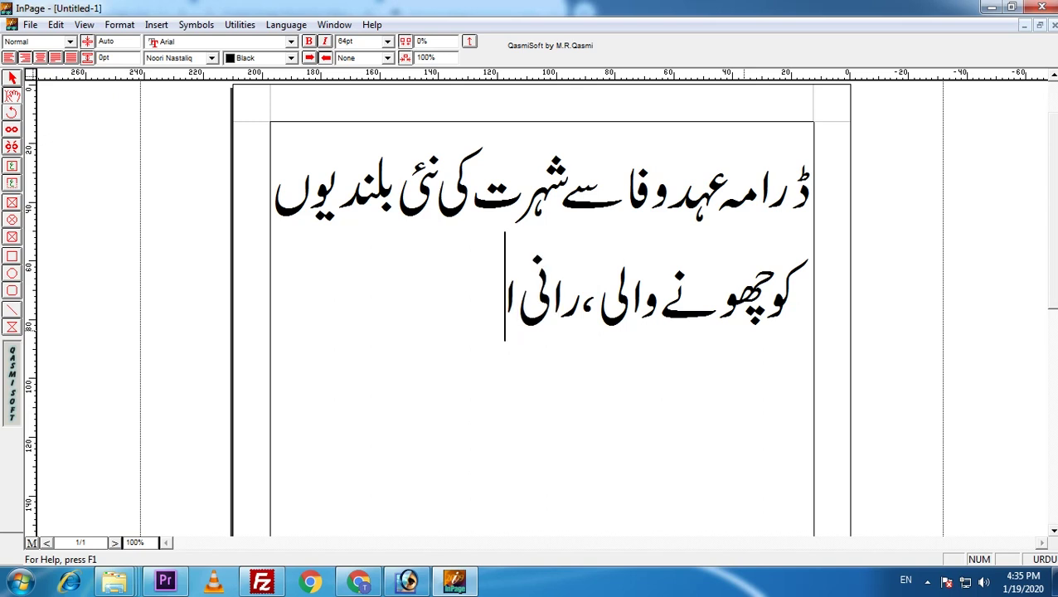
pyautogui.write('ب')
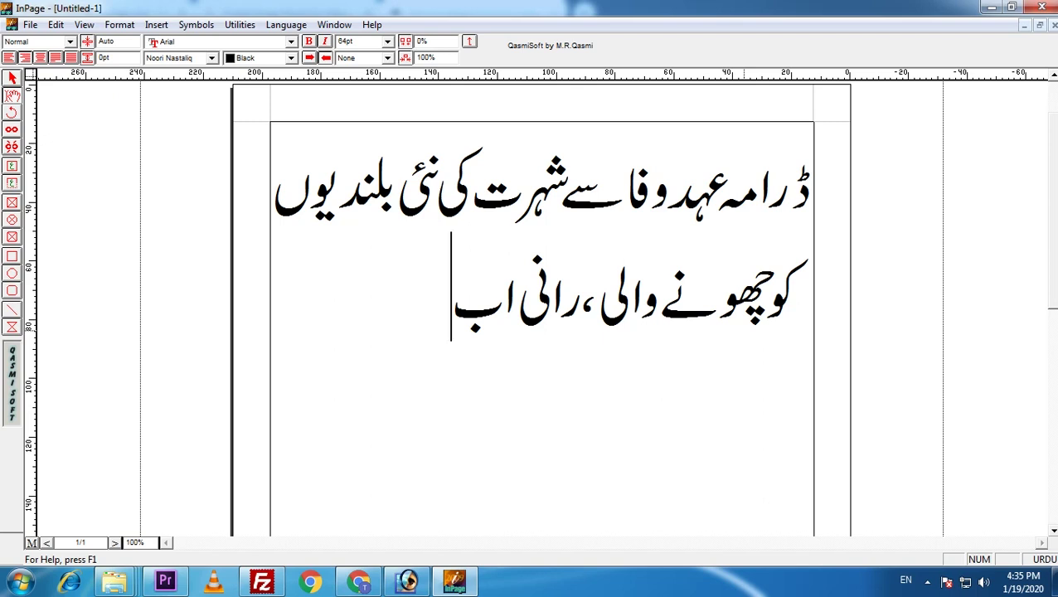
pyautogui.write(' منفی')
pyautogui.press('BackSpace')
pyautogui.press('BackSpace')
pyautogui.press('BackSpace')
pyautogui.press('BackSpace')
pyautogui.press('BackSpace')
pyautogui.write('من')
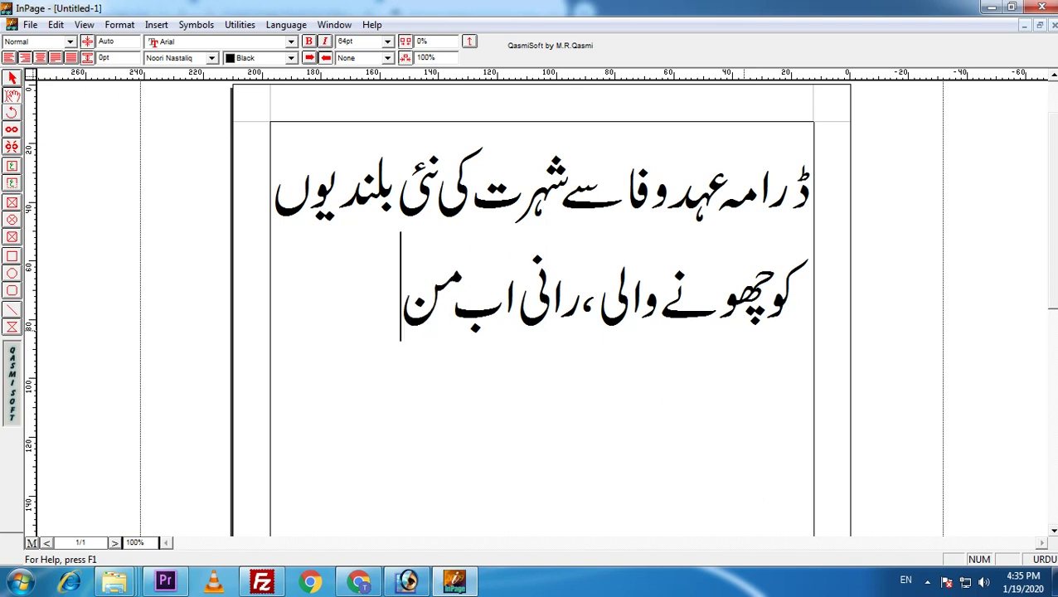
pyautogui.write('فی کرد')
pyautogui.press('BackSpace')
pyautogui.write('دار')
pyautogui.write(' میں')
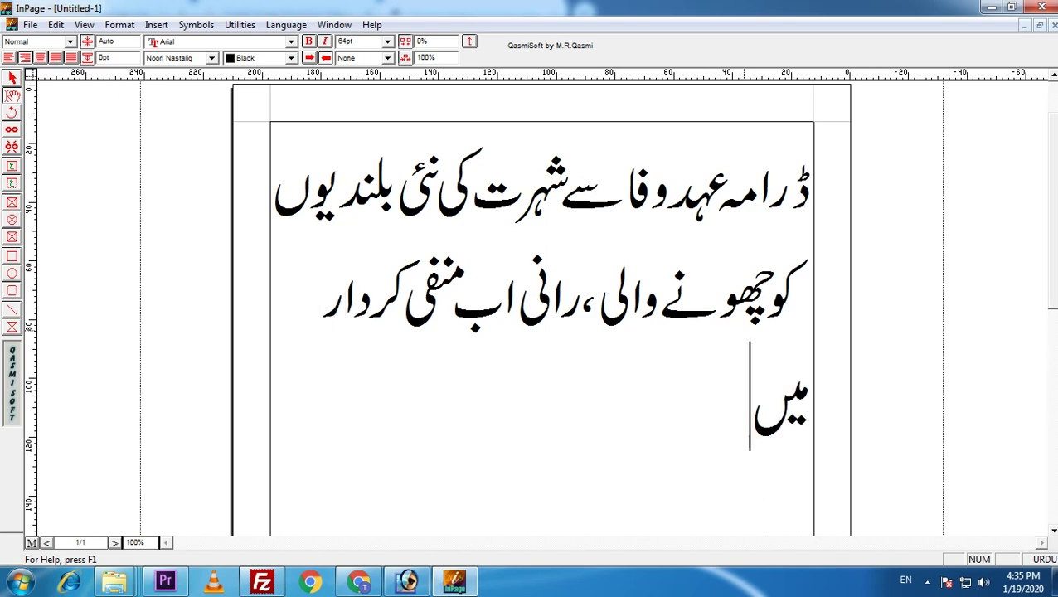
# - Reduce the headline to 61pt, finish it with 'سامنے آئیں گی۔', and select all
pyautogui.hotkey('ctrl', 'a')
pyautogui.hotkey('ctrl', 'shift', ',')
pyautogui.hotkey('ctrl', 'shift', ',')
pyautogui.hotkey('ctrl', 'shift', ',')
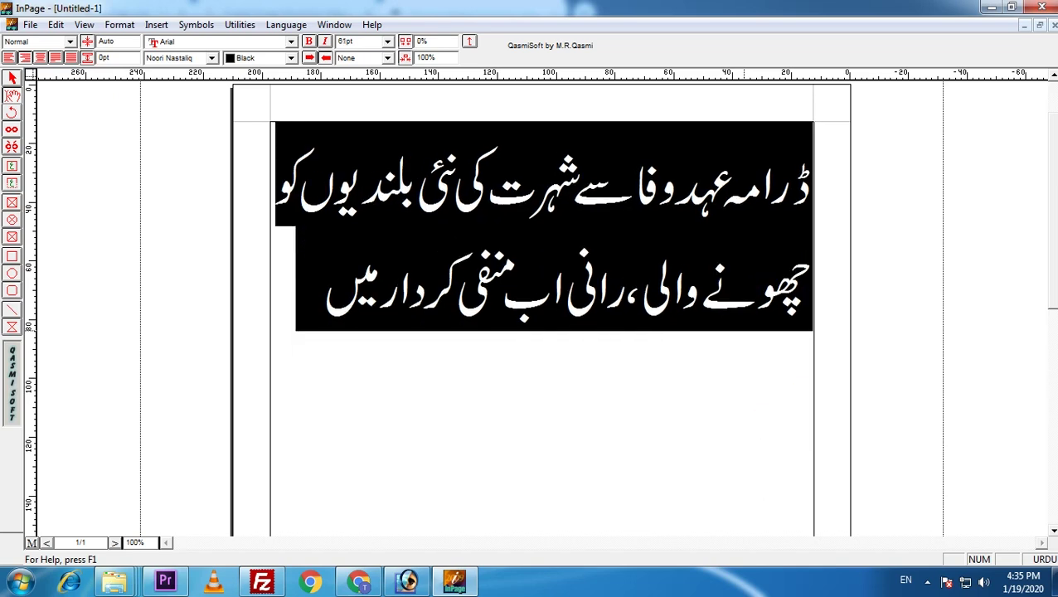
pyautogui.hotkey('ctrl', 'End')
pyautogui.write('سام')
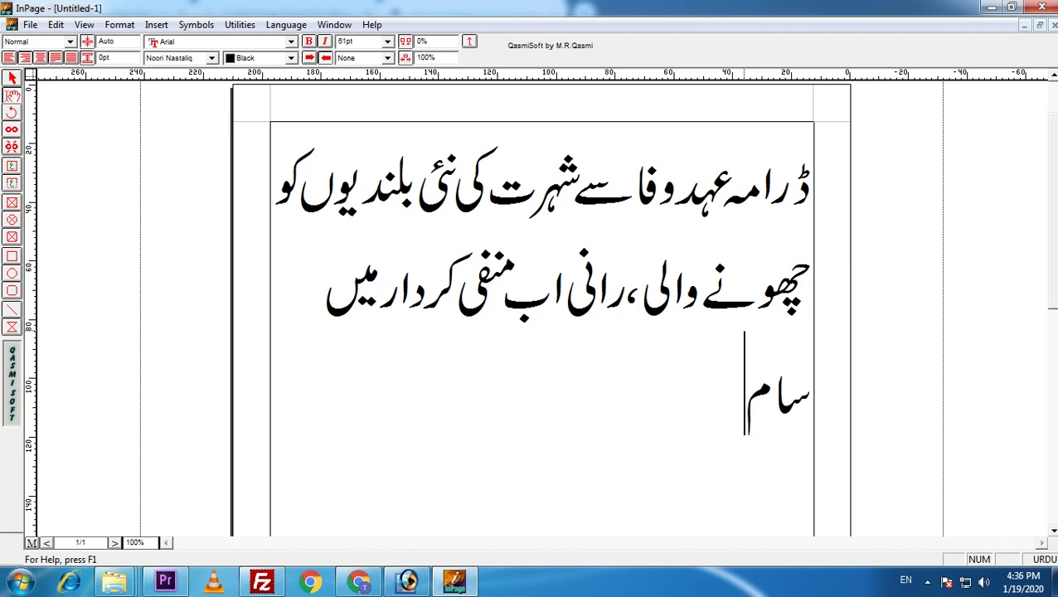
pyautogui.write('نے')
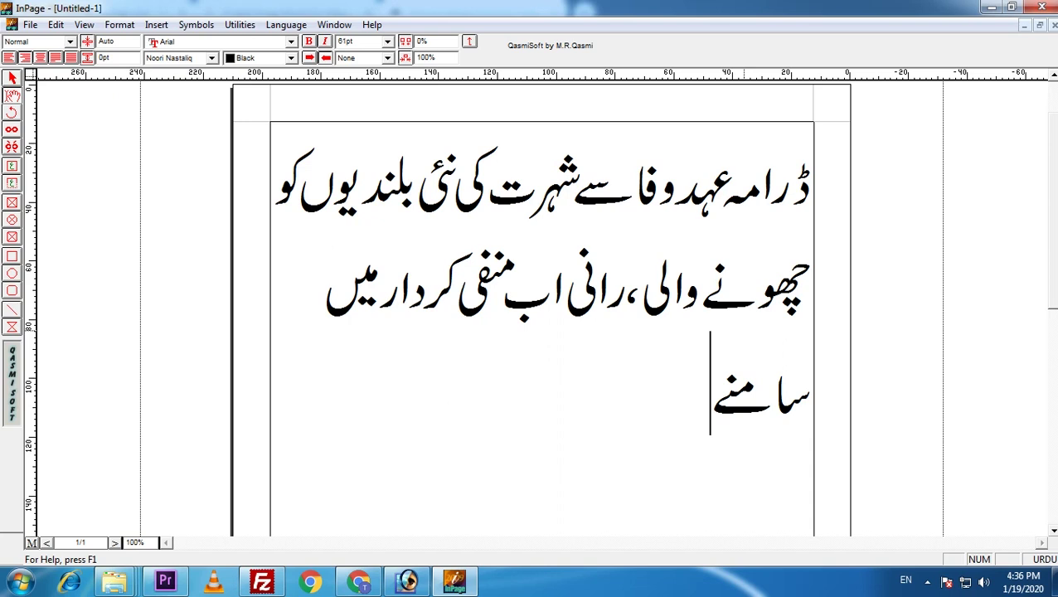
pyautogui.write(' آئن')
pyautogui.write('ی')
pyautogui.press('BackSpace')
pyautogui.press('BackSpace')
pyautogui.write('ین')
pyautogui.press('BackSpace')
pyautogui.write('ں')
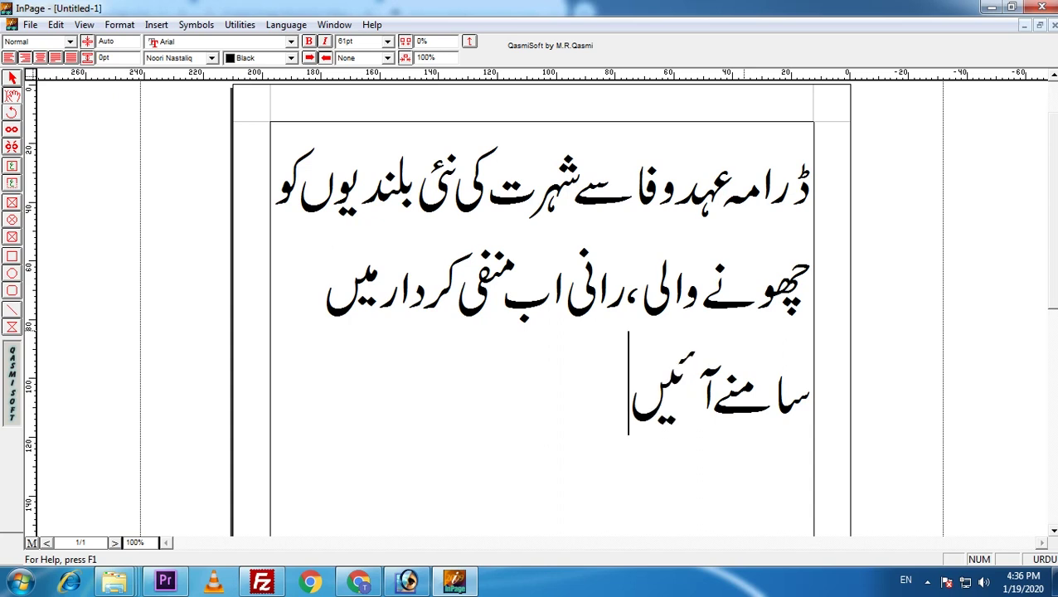
pyautogui.write(' گی')
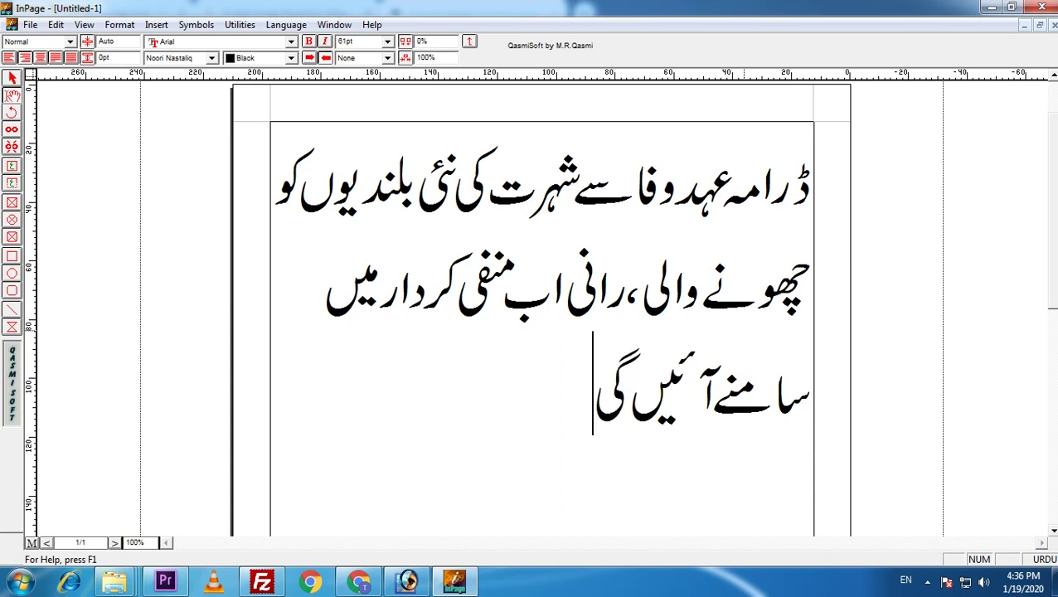
pyautogui.write('۔')
pyautogui.hotkey('ctrl', 'a')
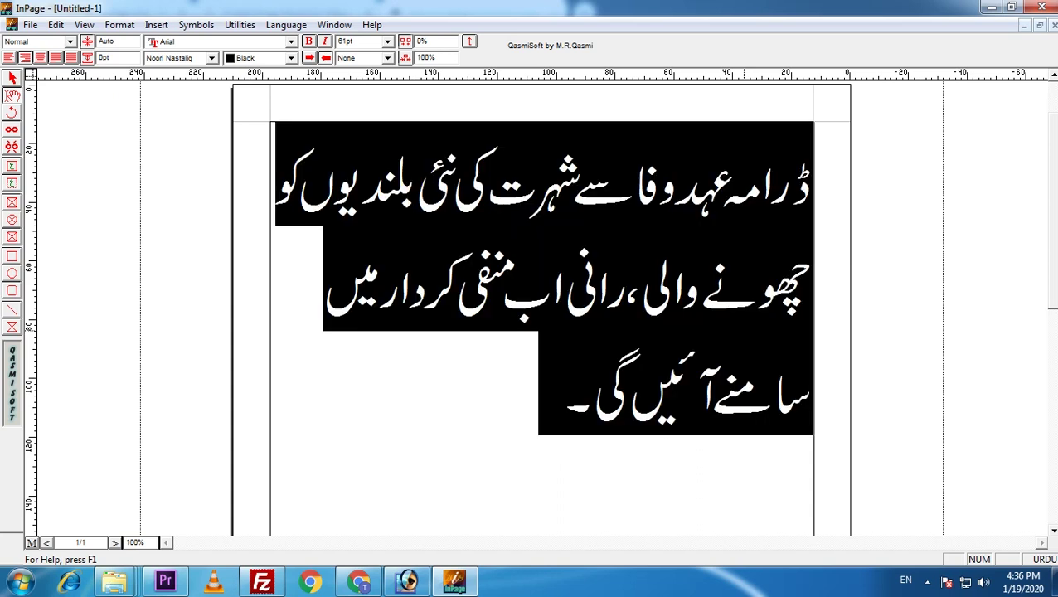
# - Resize the whole headline to 67pt
pyautogui.hotkey('ctrl', 'shift', ',')
pyautogui.hotkey('ctrl', 'shift', ',')
pyautogui.hotkey('ctrl', 'shift', ',')
pyautogui.hotkey('ctrl', 'shift', ',')
pyautogui.hotkey('ctrl', 'shift', ',')
pyautogui.hotkey('ctrl', 'shift', ',')
pyautogui.hotkey('ctrl', 'shift', ',')
pyautogui.hotkey('ctrl', 'shift', ',')
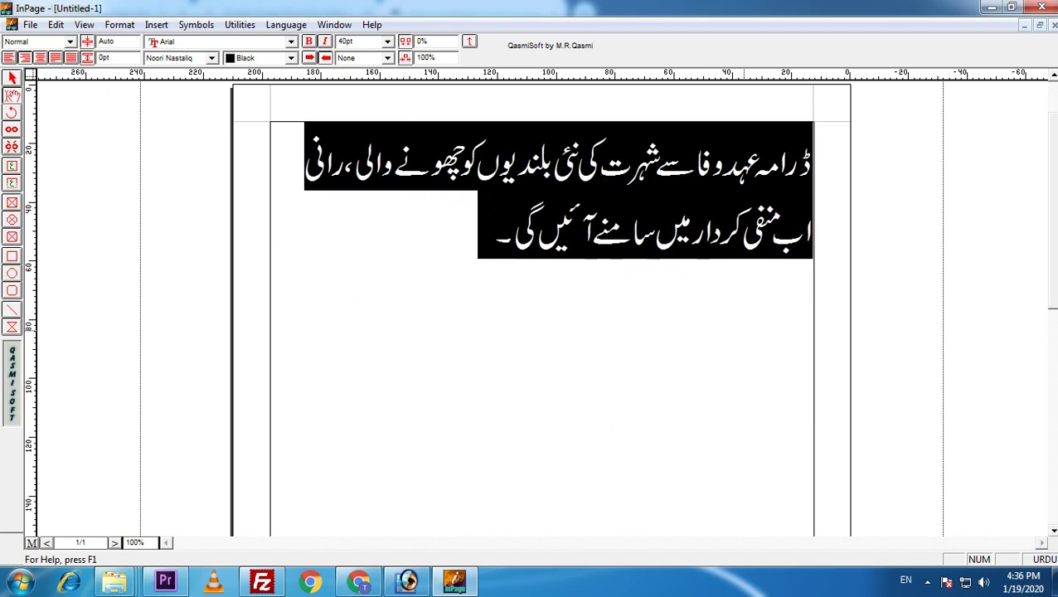
pyautogui.hotkey('ctrl', 'shift', '.')
pyautogui.hotkey('ctrl', 'shift', '.')
pyautogui.hotkey('ctrl', 'shift', '.')
pyautogui.hotkey('ctrl', 'shift', '.')
pyautogui.hotkey('ctrl', 'shift', '.')
pyautogui.hotkey('ctrl', 'shift', '.')
pyautogui.hotkey('ctrl', 'shift', '.')
pyautogui.hotkey('ctrl', 'shift', '.')
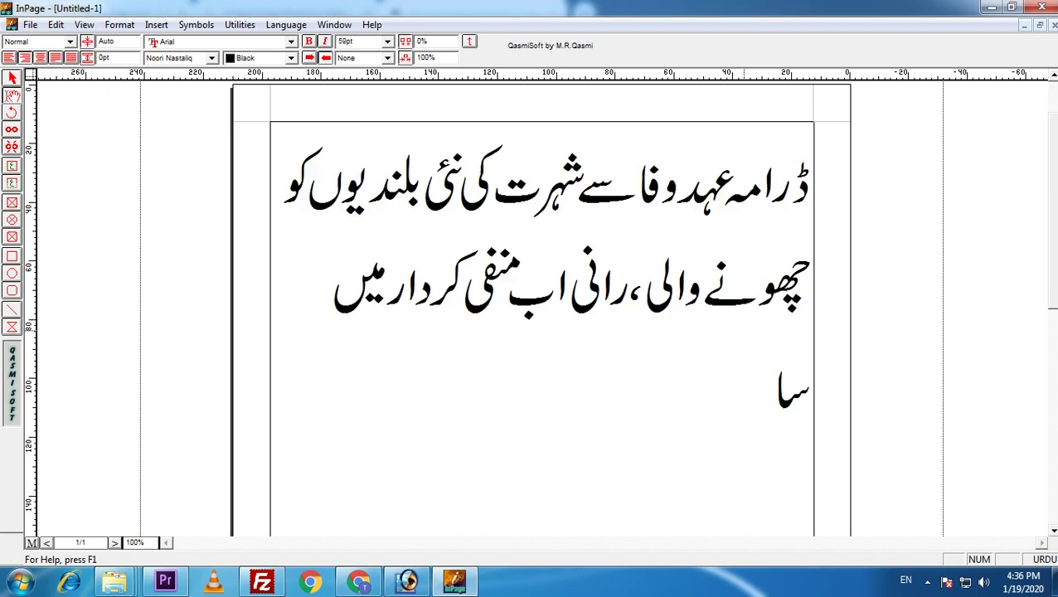
pyautogui.hotkey('ctrl', 'shift', '.')
pyautogui.hotkey('ctrl', 'shift', '.')
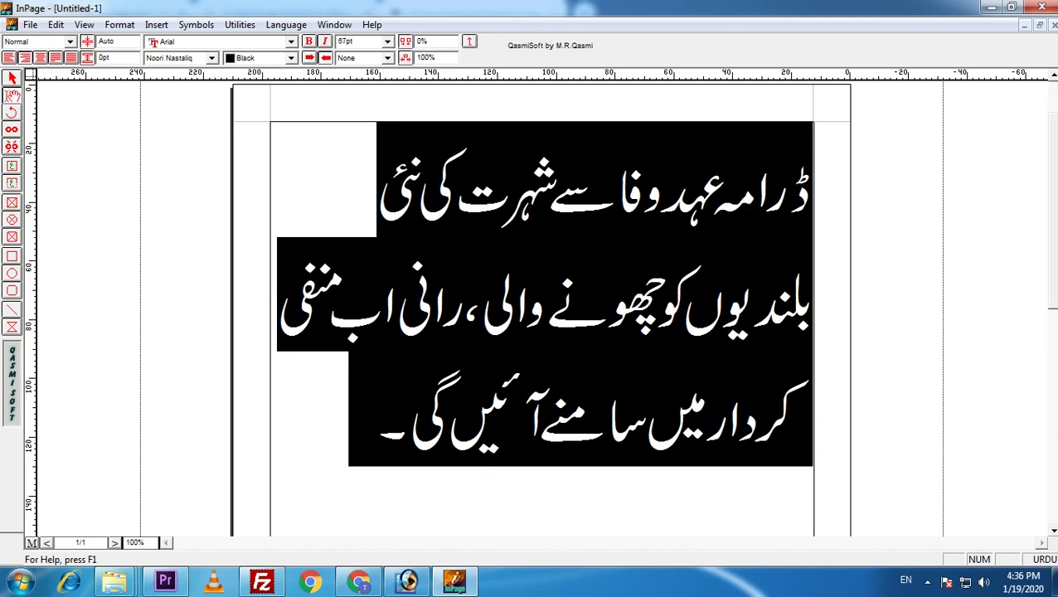
# - Break lines after وفا, before اب and before رانی, then select رانی
pyautogui.click(614, 191)
pyautogui.press('Return')
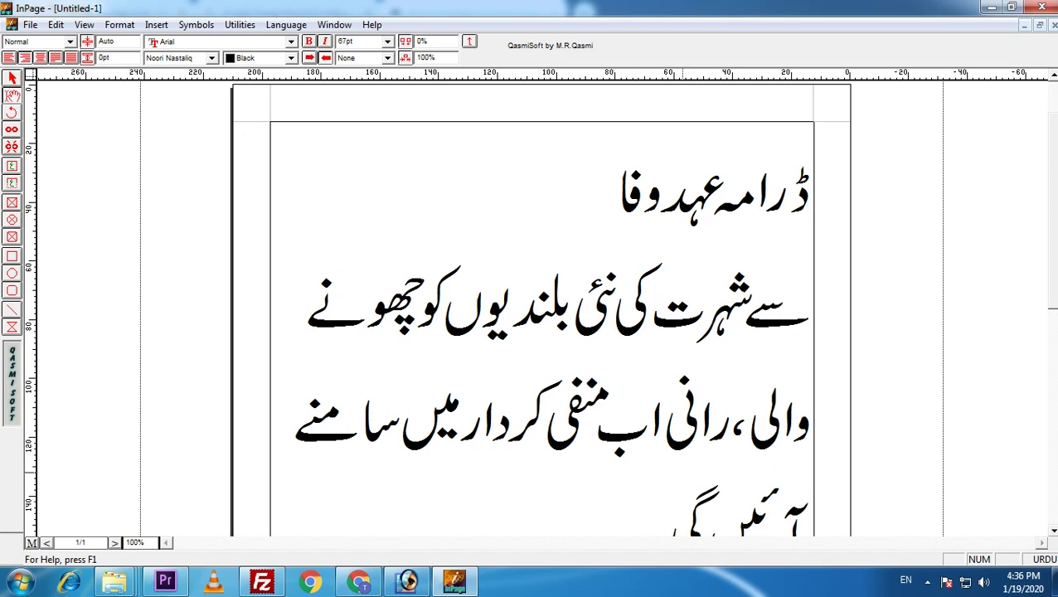
pyautogui.click(663, 414)
pyautogui.press('Return')
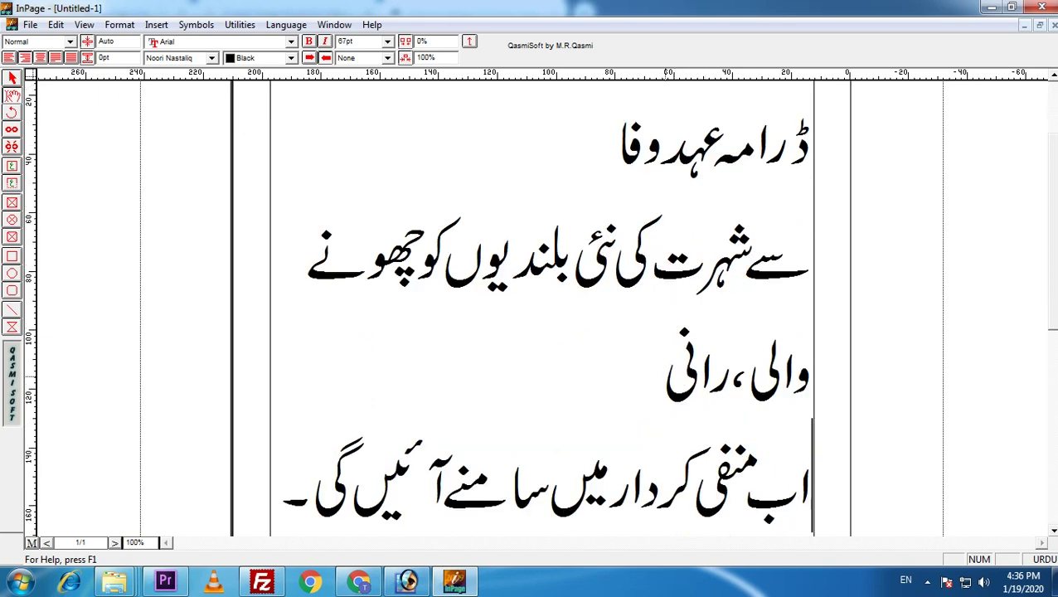
pyautogui.click(726, 375)
pyautogui.press('Return')
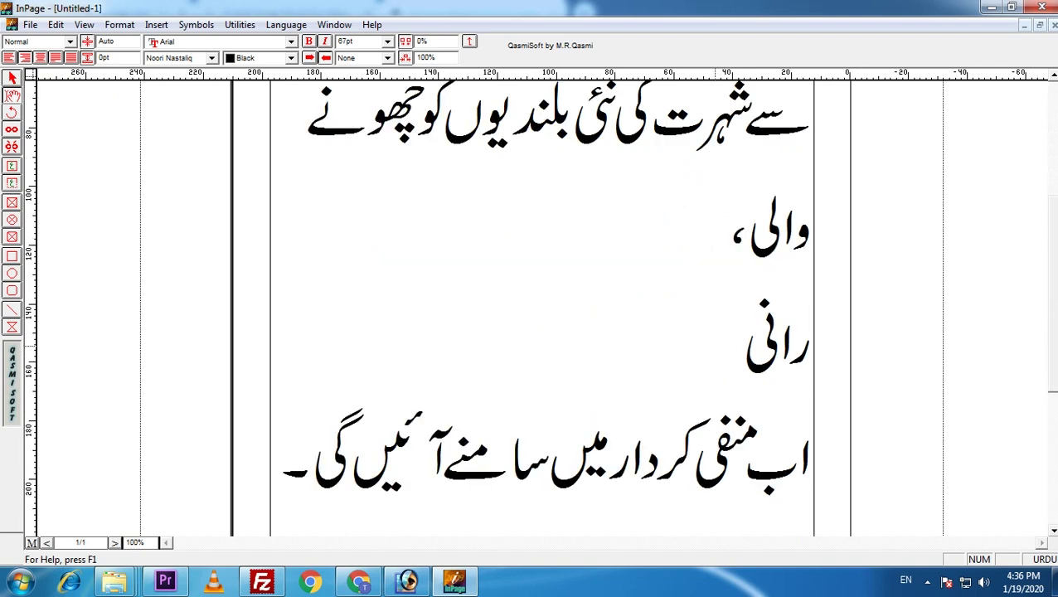
pyautogui.hotkey('shift', 'End')
pyautogui.click(212, 57)
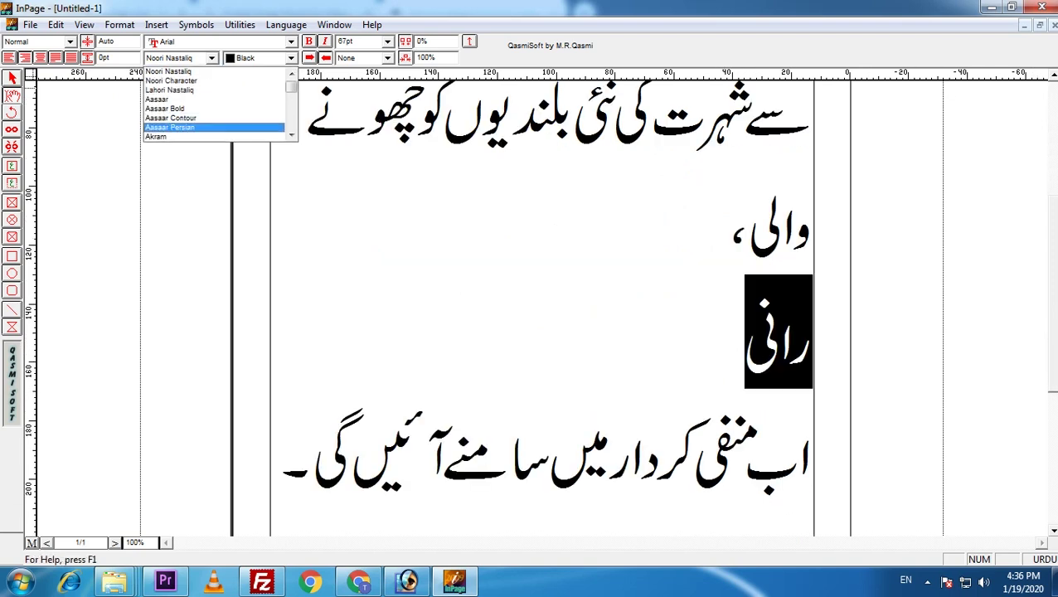
# - Try the Aasaar Contour, Lahori Nastaliq, Diwani and Ghalib fonts on رانی
pyautogui.click(191, 175)
pyautogui.click(212, 57)
pyautogui.scroll(2, 189, 149)
pyautogui.click(189, 151)
pyautogui.click(213, 57)
pyautogui.scroll(-3, 214, 104)
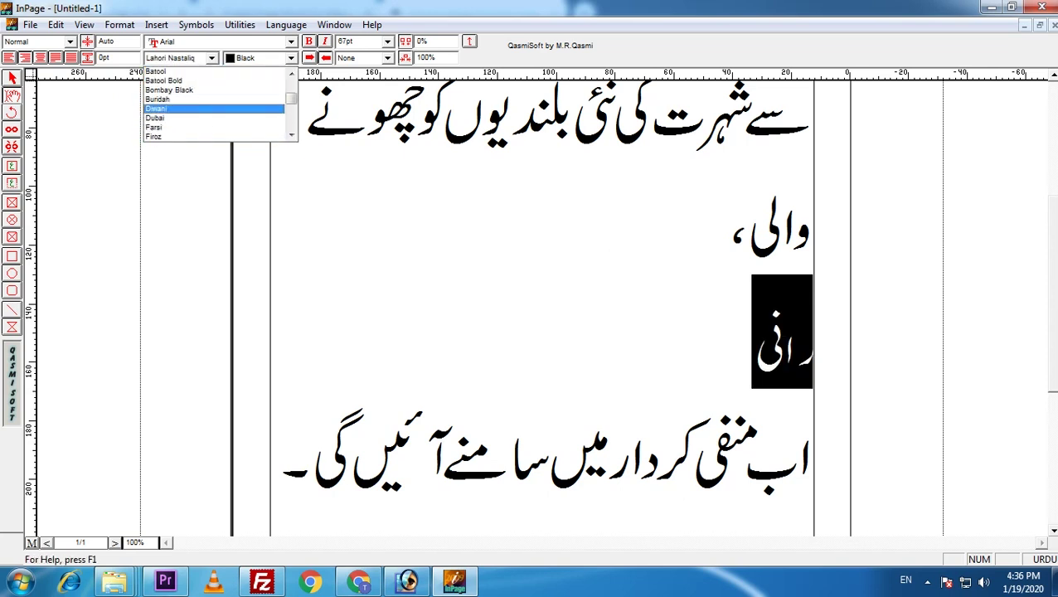
pyautogui.click(156, 108)
pyautogui.click(212, 57)
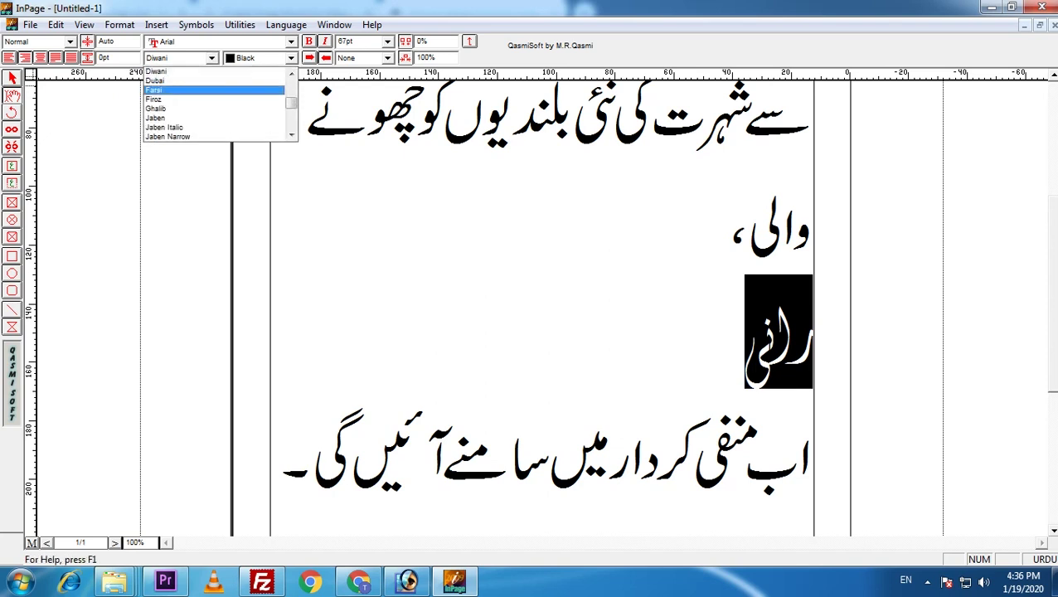
pyautogui.click(158, 108)
# - After testing Mahal Italic, set رانی in Aswad Old and deselect it
pyautogui.click(212, 57)
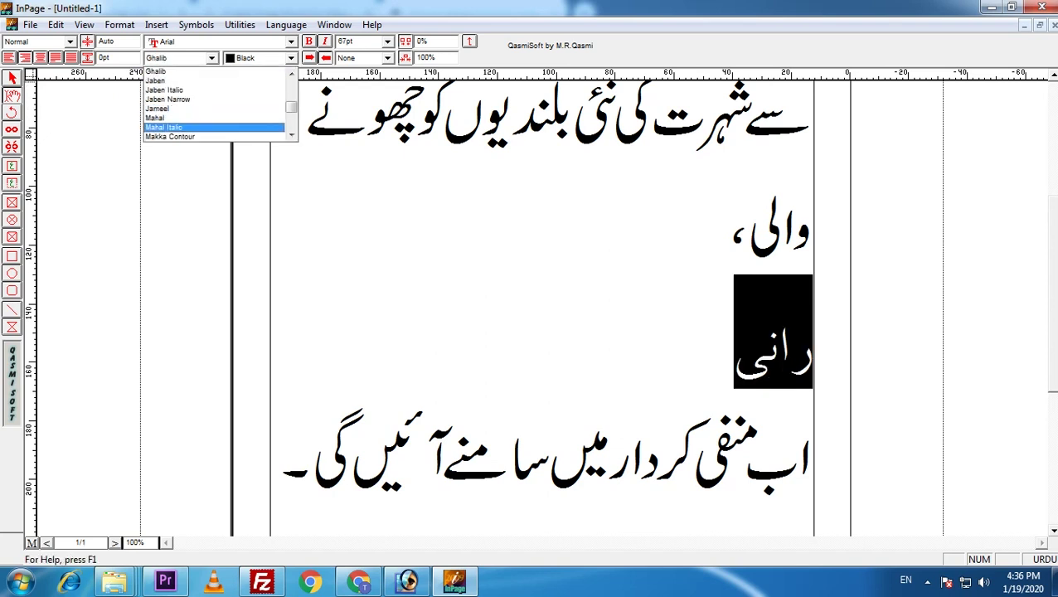
pyautogui.click(166, 127)
pyautogui.click(212, 57)
pyautogui.scroll(5, 214, 104)
pyautogui.scroll(5, 214, 104)
pyautogui.click(161, 127)
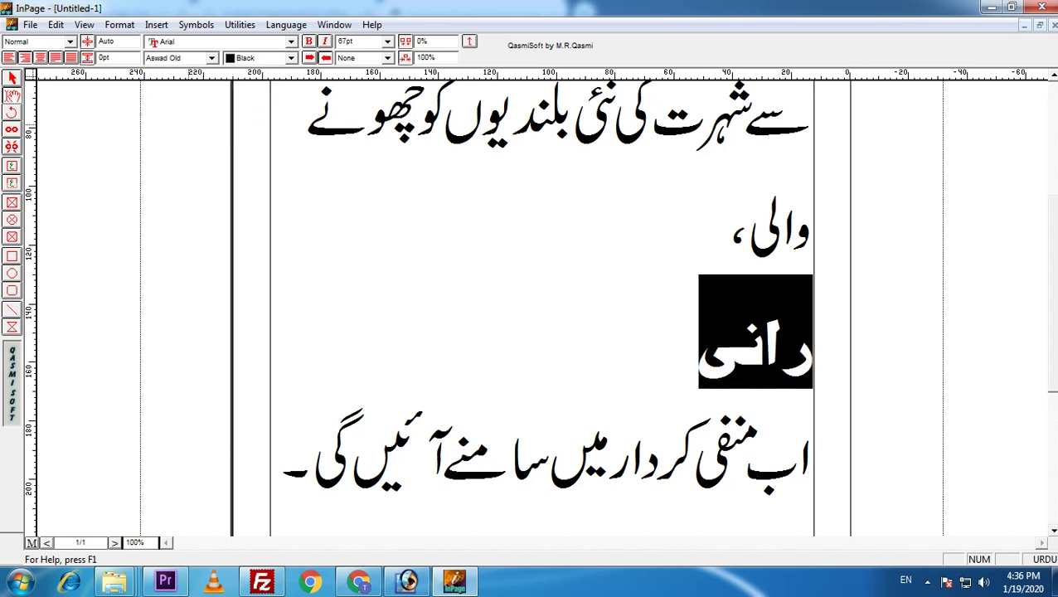
pyautogui.press('Left')
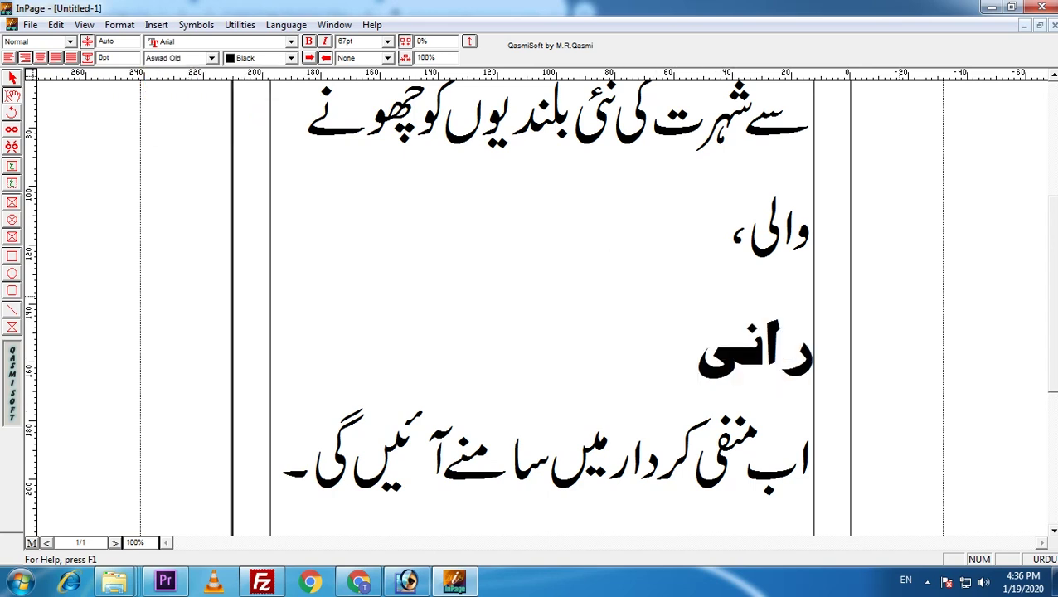
pyautogui.scroll(3, 538, 306)
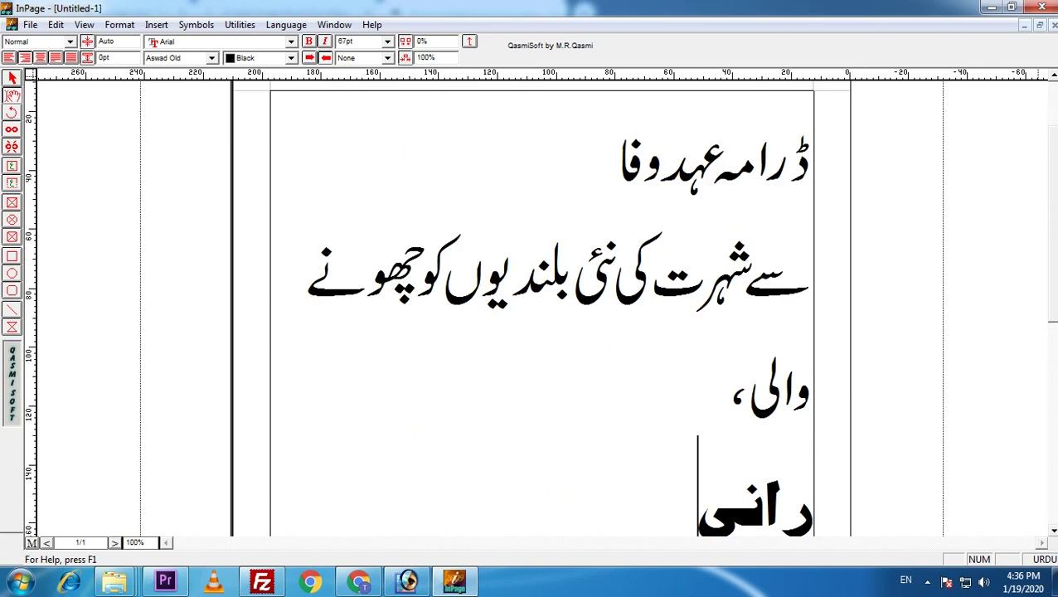
# - Select عہد وفا and try Noori Character, Lahori Nastaliq, Aasaar and Akram fonts on it
pyautogui.moveTo(618, 166)
pyautogui.mouseDown()
pyautogui.moveTo(756, 166)
pyautogui.moveTo(711, 166)
pyautogui.mouseUp()
pyautogui.click(211, 57)
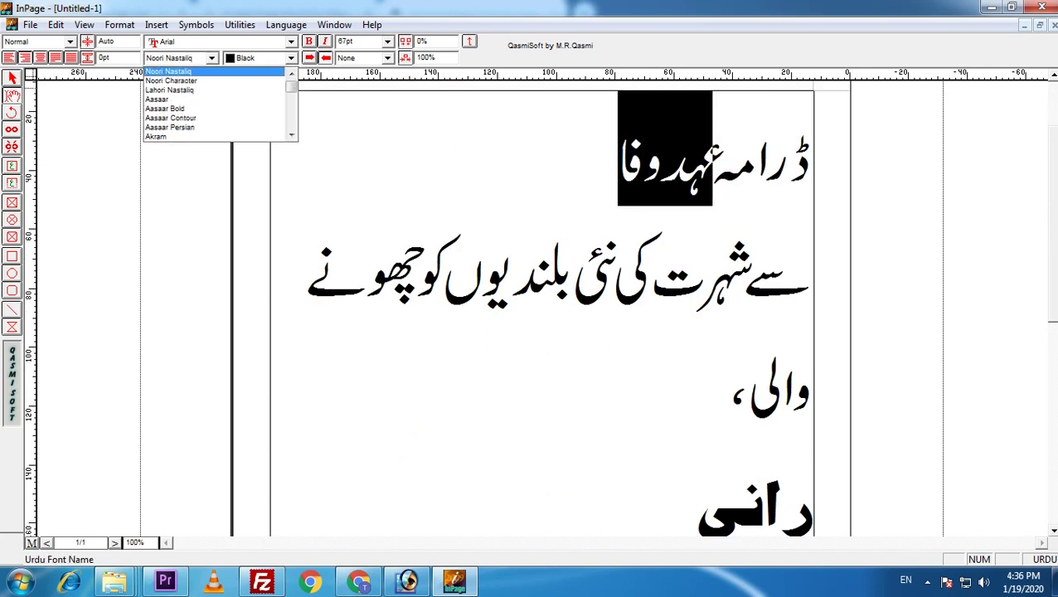
pyautogui.click(171, 71)
pyautogui.click(212, 57)
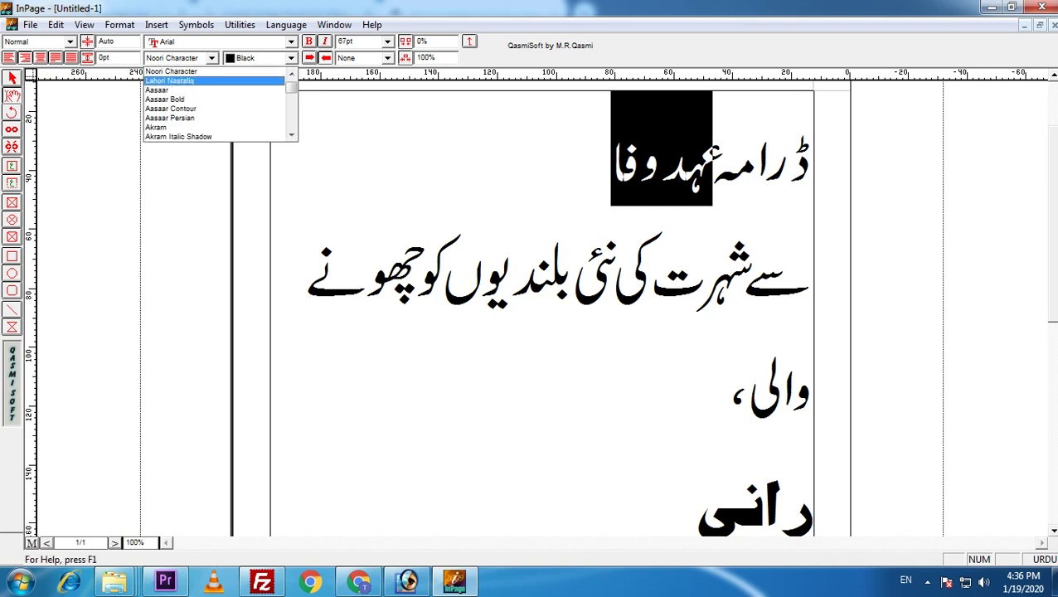
pyautogui.press('Down')
pyautogui.press('Return')
pyautogui.hotkey('alt', 'Down')
pyautogui.press('Down')
pyautogui.press('Return')
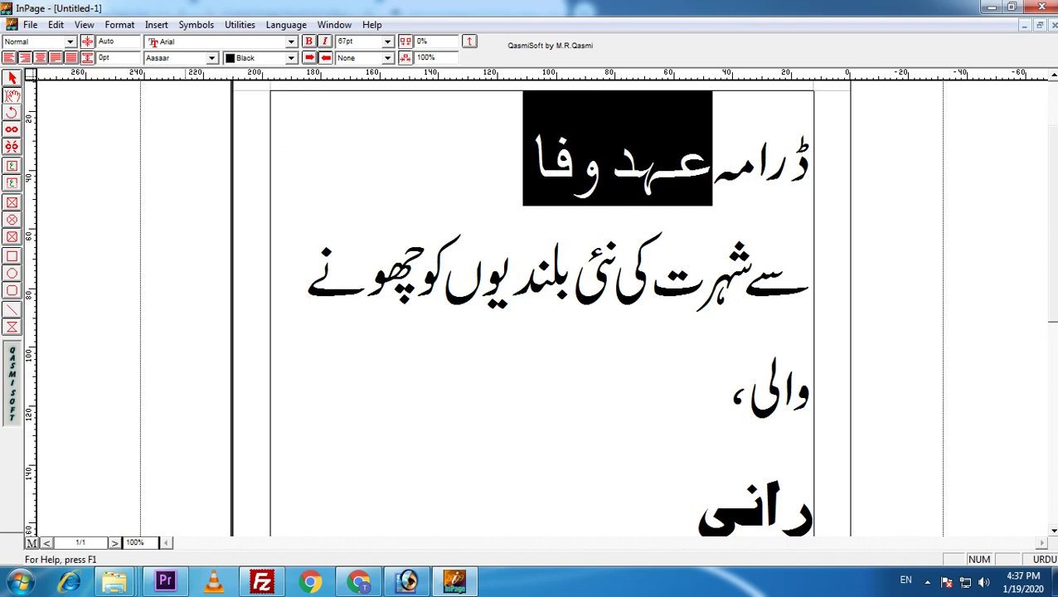
pyautogui.hotkey('alt', 'Down')
pyautogui.press('Down')
pyautogui.press('Return')
pyautogui.hotkey('alt', 'Down')
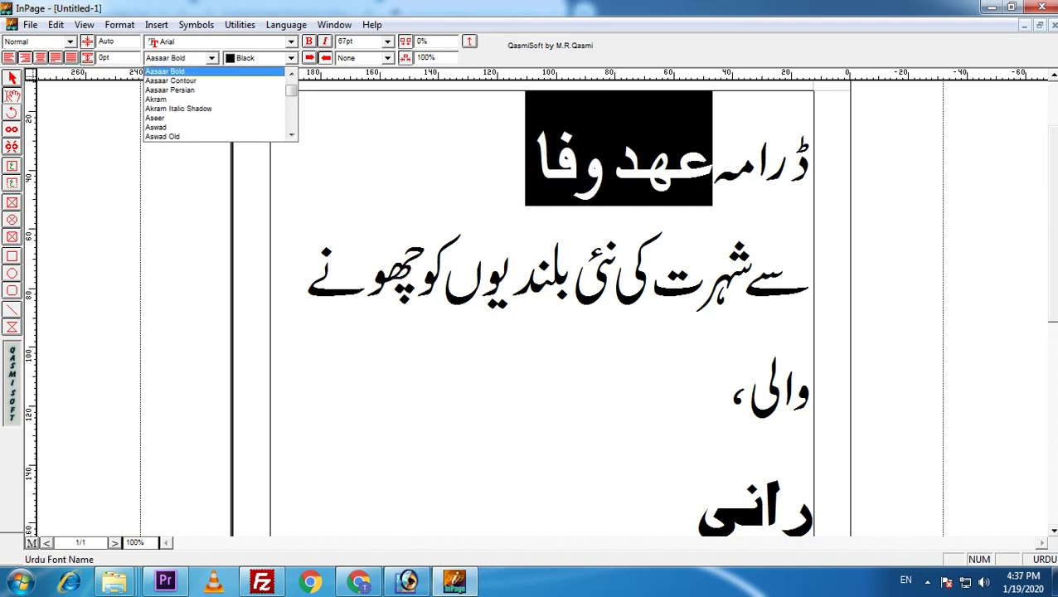
pyautogui.press('Down')
pyautogui.press('Down')
pyautogui.press('Return')
pyautogui.hotkey('alt', 'Down')
pyautogui.press('Down')
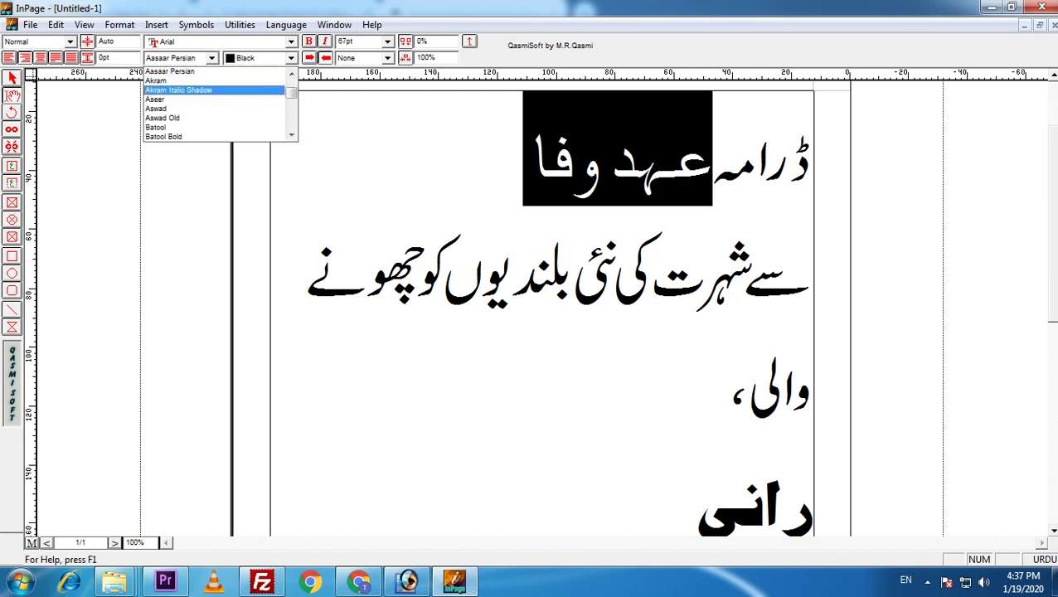
pyautogui.press('Return')
# - Try Aswad, Batool, Buridah and Lahori Nastaliq on عہد وفا, then settle on Noori Nastaliq
pyautogui.hotkey('alt', 'Down')
pyautogui.press('Down')
pyautogui.press('Down')
pyautogui.press('Return')
pyautogui.hotkey('alt', 'Down')
pyautogui.press('Down')
pyautogui.press('Down')
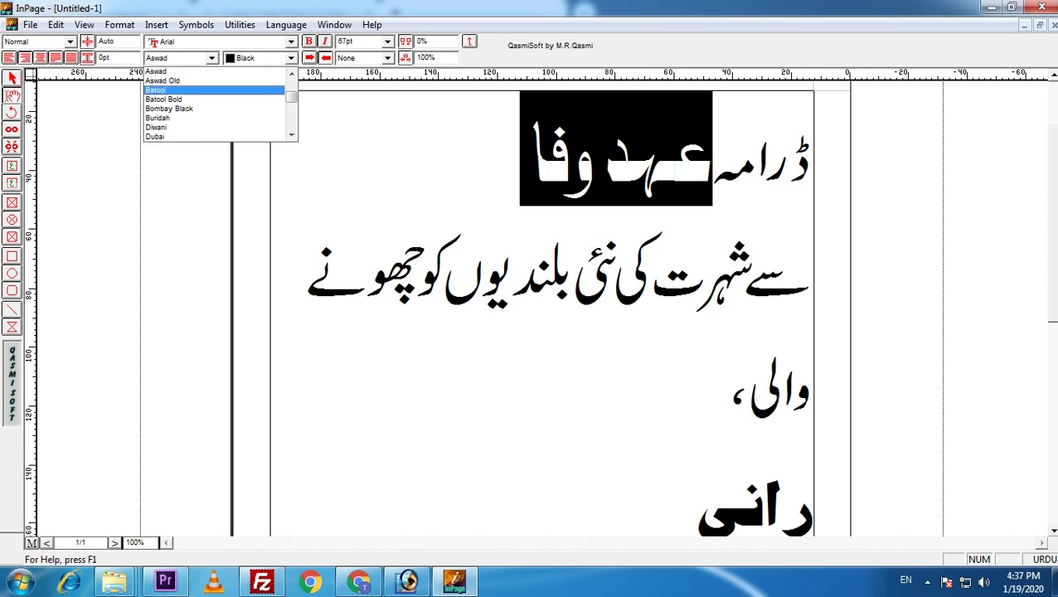
pyautogui.press('Return')
pyautogui.hotkey('alt', 'Down')
pyautogui.press('Down')
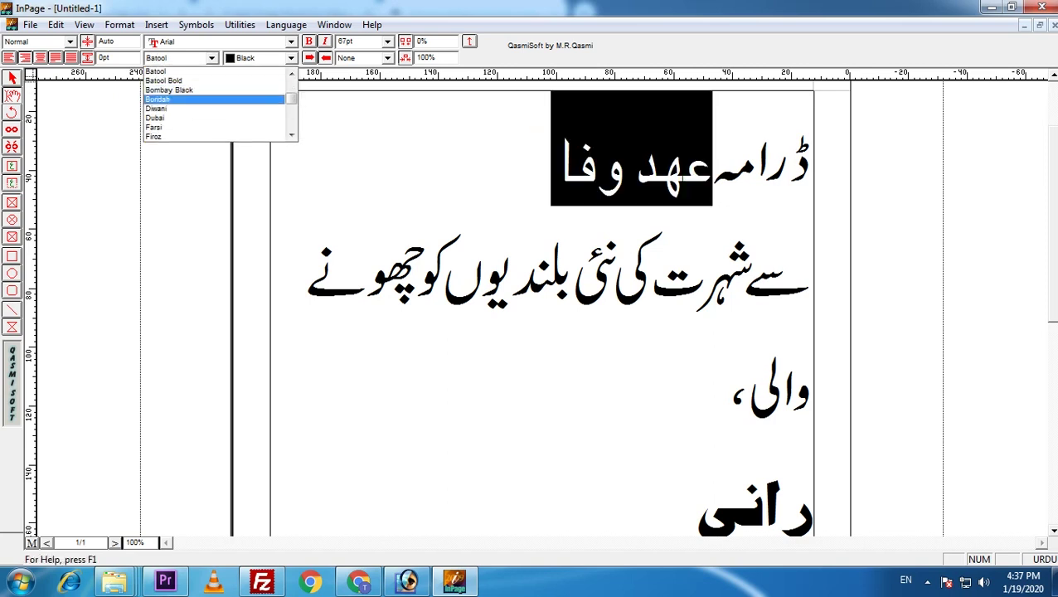
pyautogui.press('Return')
pyautogui.hotkey('alt', 'Down')
pyautogui.press('Down')
pyautogui.press('Down')
pyautogui.press('Down')
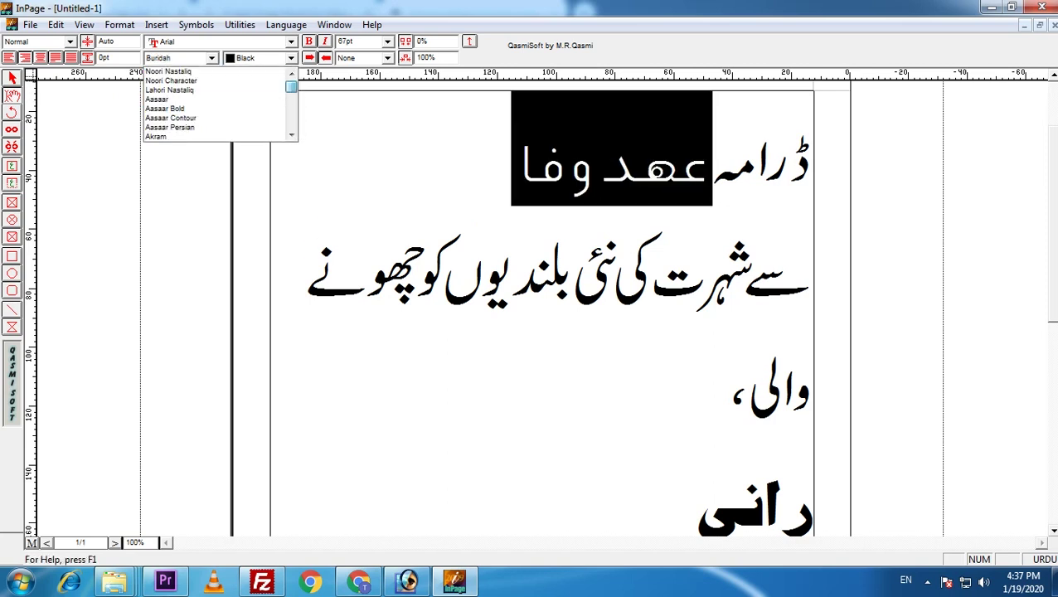
pyautogui.press('Return')
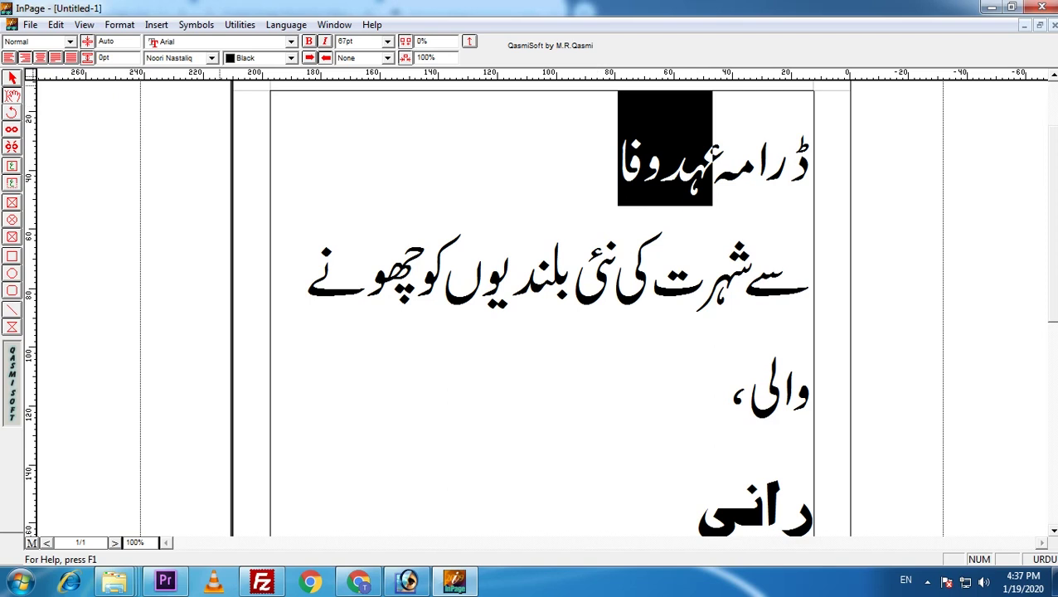
pyautogui.hotkey('alt', 'Down')
pyautogui.press('Down')
pyautogui.press('Return')
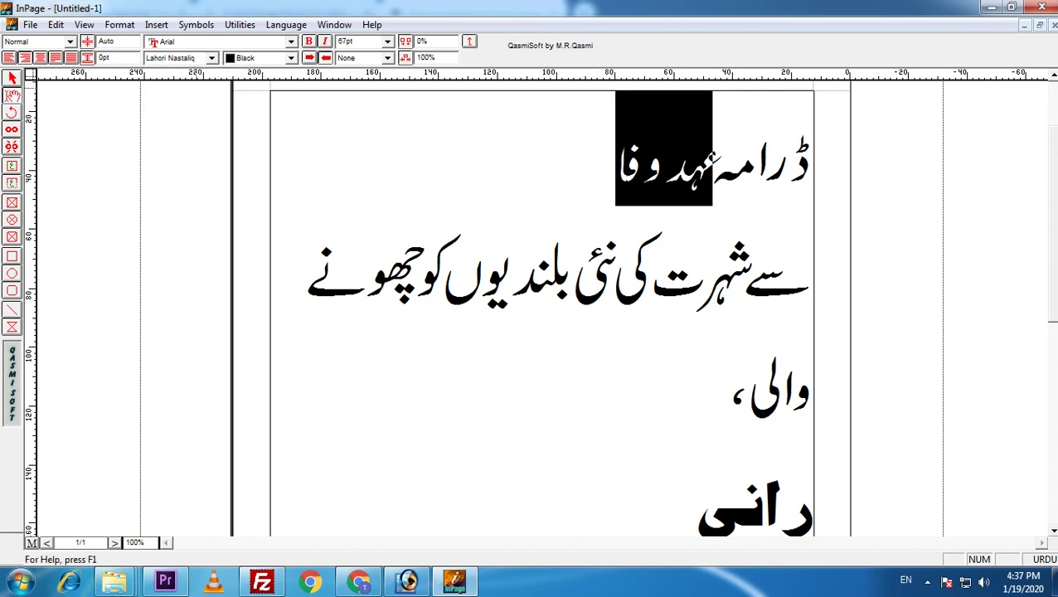
pyautogui.press('Down')
pyautogui.hotkey('alt', 'Down')
pyautogui.press('Up')
pyautogui.press('Return')
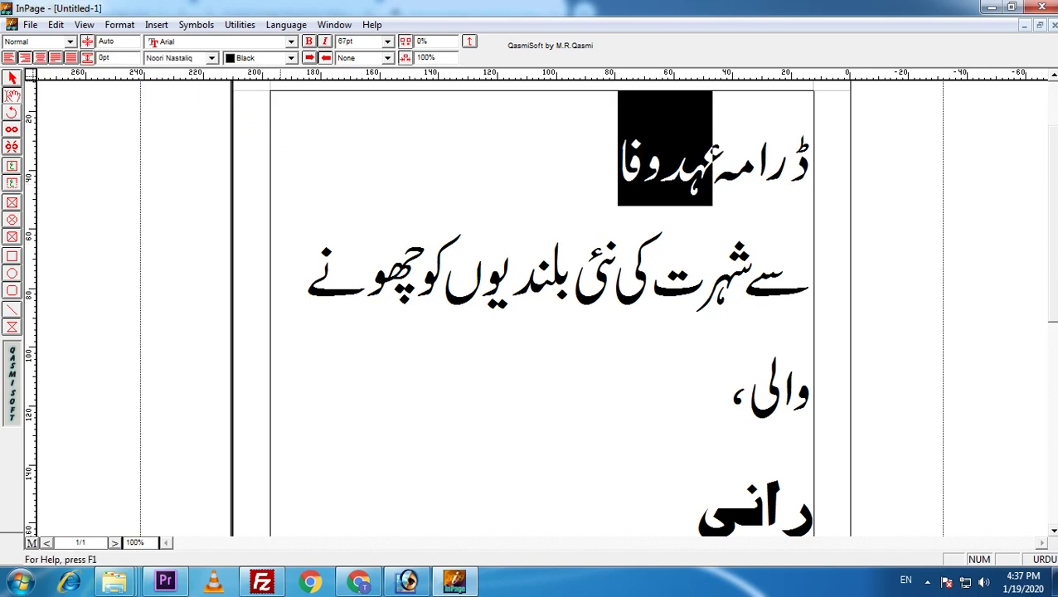
# - Restore the accidentally deleted عہد وفا, toggle bold twice, and set it to 80pt
pyautogui.press('Tab')
pyautogui.press('Tab')
pyautogui.press('Tab')
pyautogui.press('Tab')
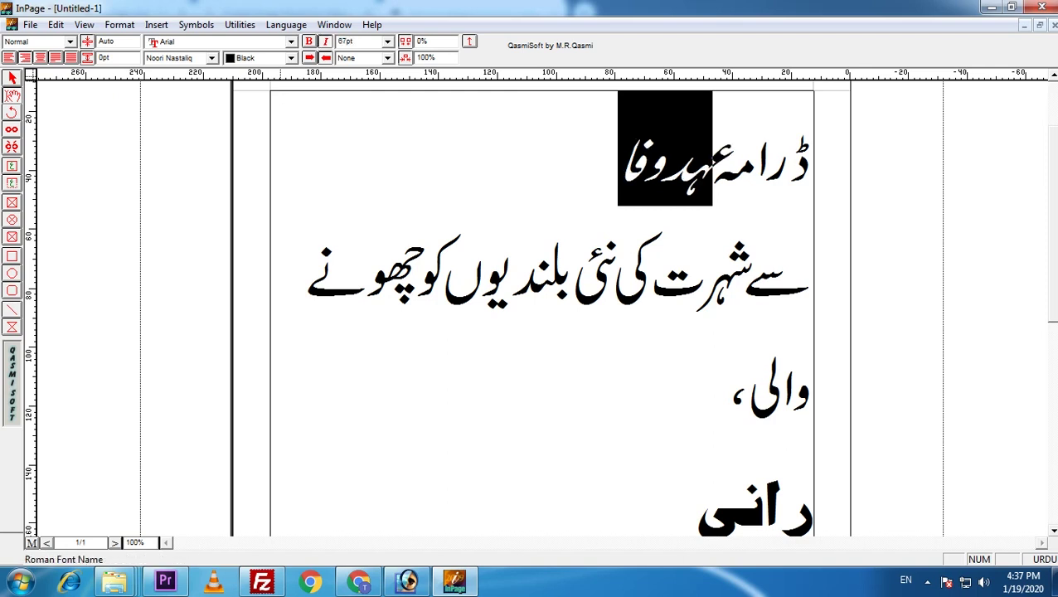
pyautogui.press('Return')
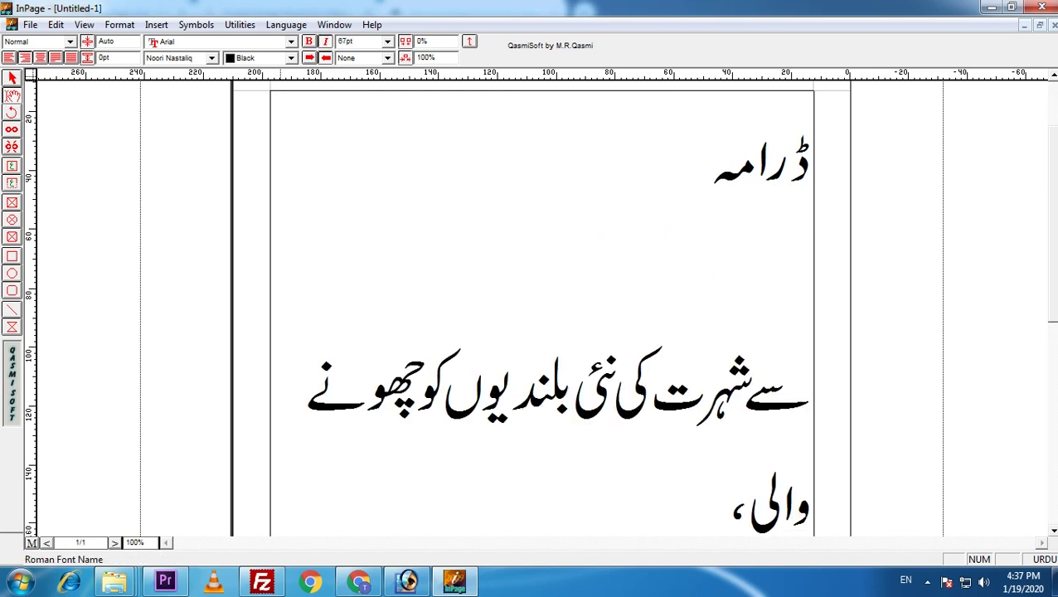
pyautogui.hotkey('ctrl', 'z')
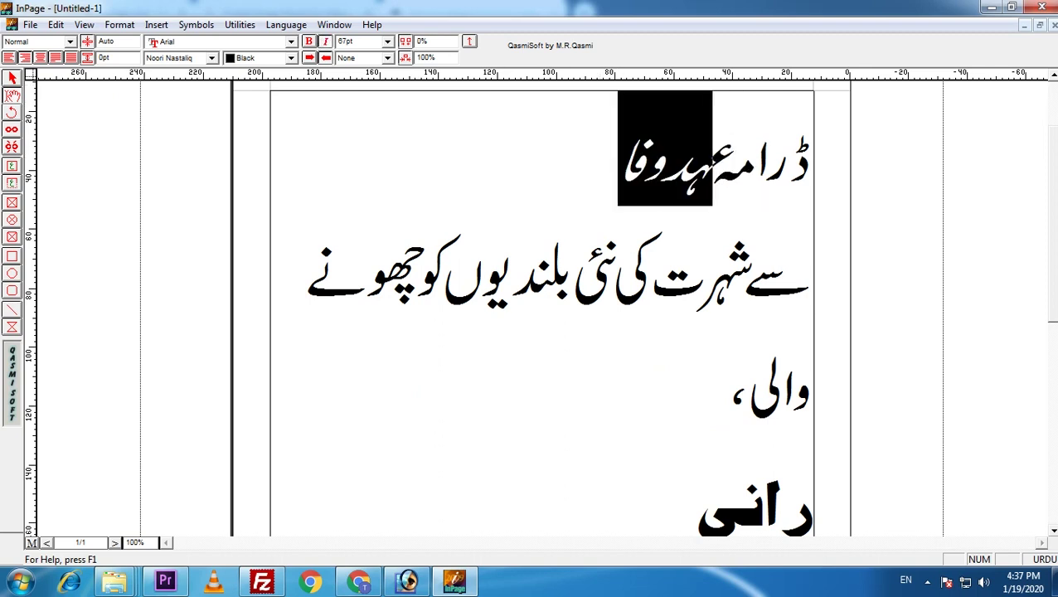
pyautogui.hotkey('ctrl', 'b')
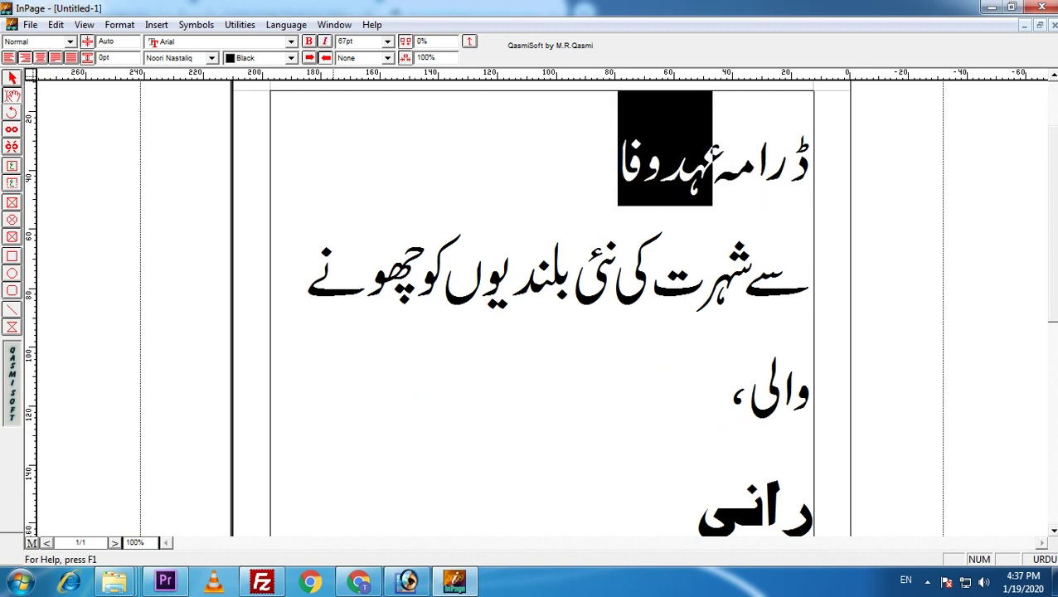
pyautogui.hotkey('ctrl', 'b')
pyautogui.doubleClick(345, 40)
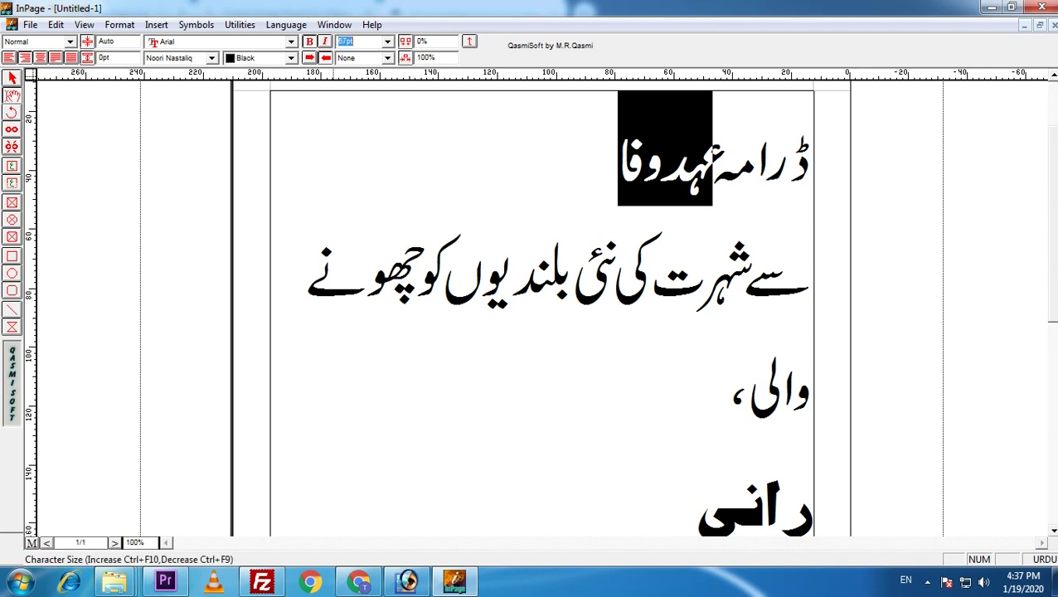
pyautogui.write('80')
pyautogui.press('Return')
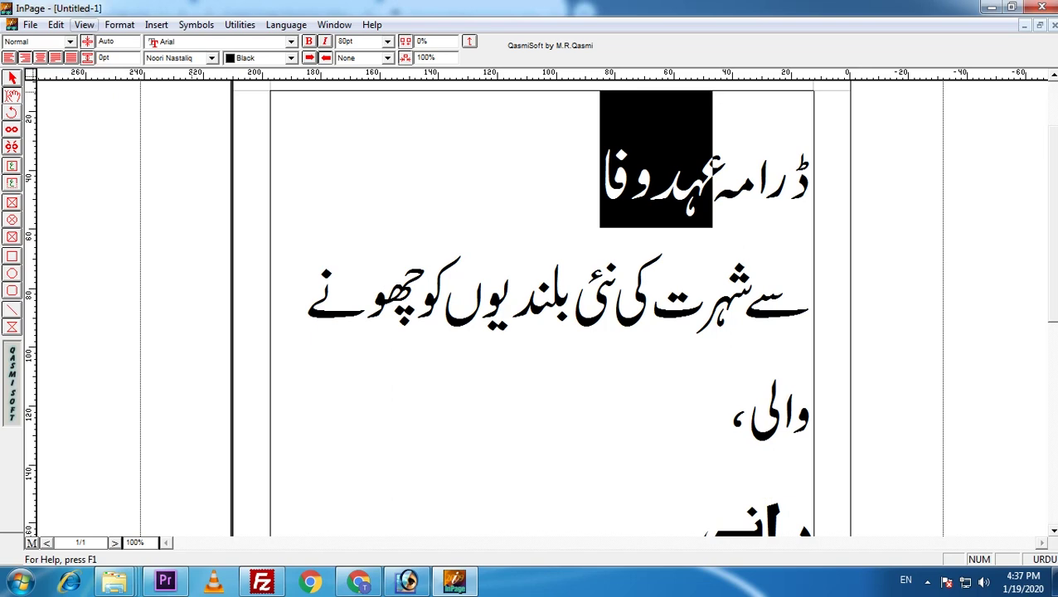
pyautogui.click(30, 24)
# - Export the InPage page as Encapsulated PostScript file Text.eps on the Desktop
pyautogui.click(72, 208)
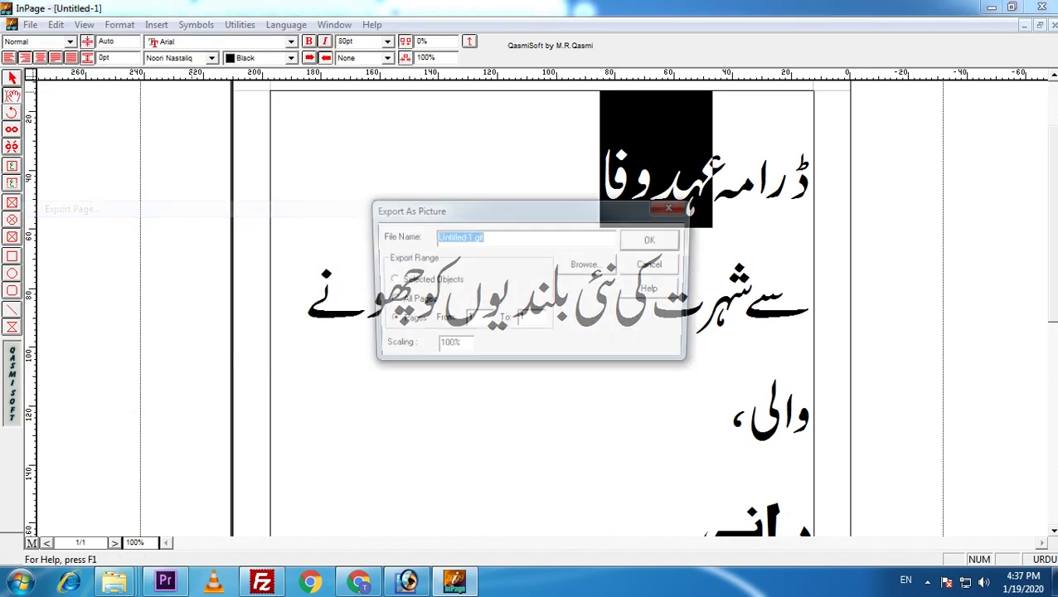
pyautogui.click(583, 263)
pyautogui.click(603, 370)
pyautogui.click(488, 393)
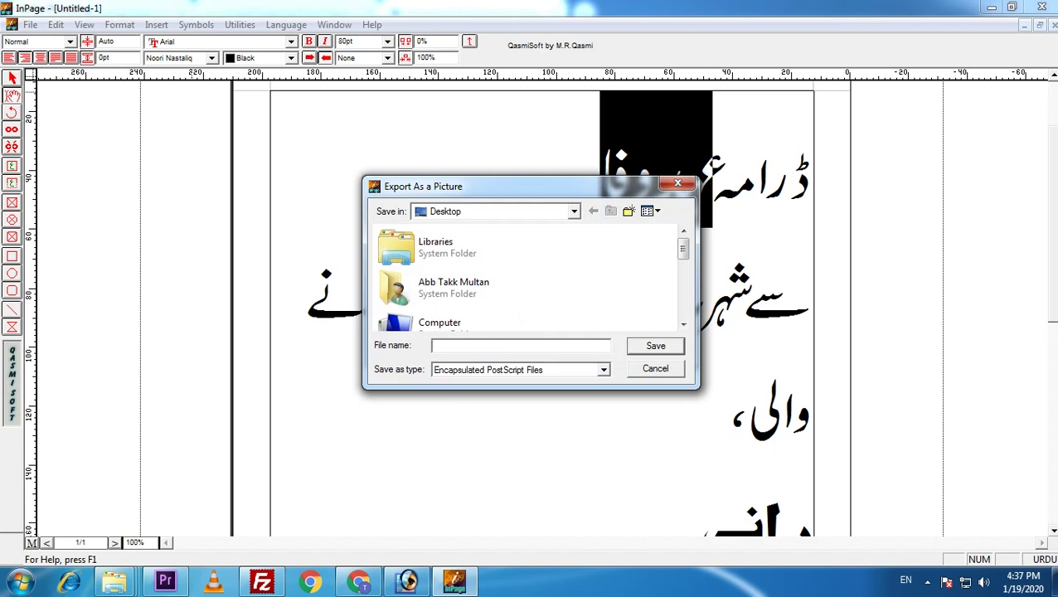
pyautogui.write('Text')
pyautogui.press('Return')
pyautogui.press('Return')
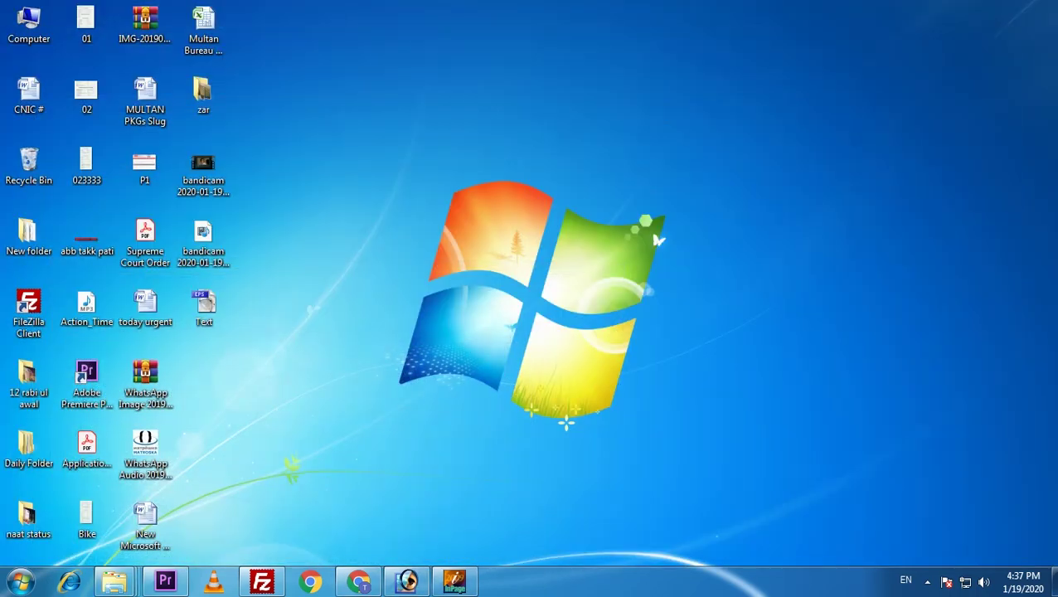
# - Open Text.eps, copy its first Urdu line into Untitled-1 as Layer 2, and shrink it top-right
pyautogui.moveTo(203, 303); pyautogui.dragTo(307, 337)
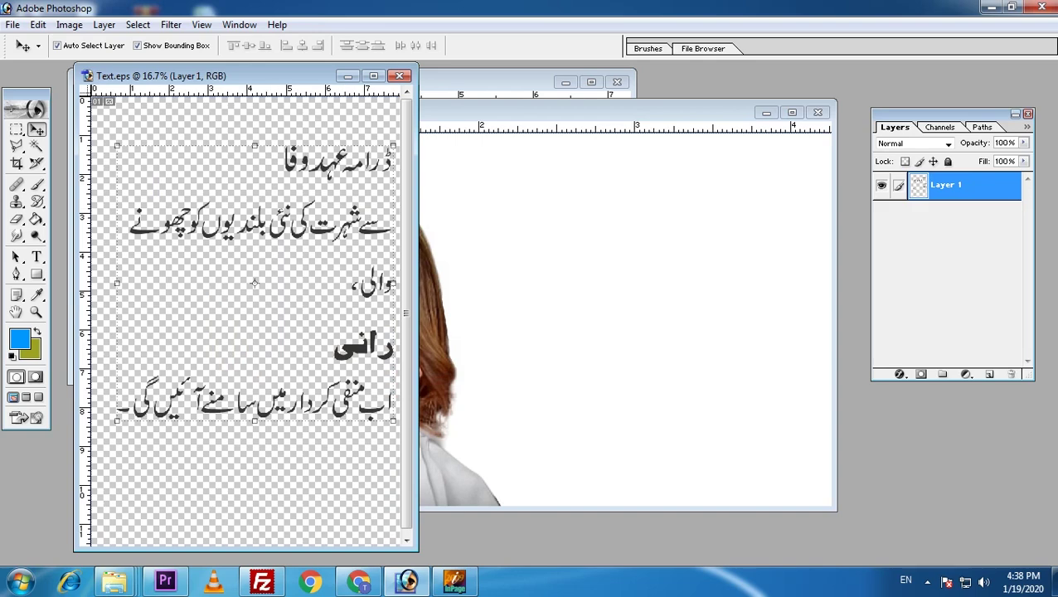
pyautogui.press('m')
pyautogui.moveTo(230, 133); pyautogui.dragTo(400, 187)
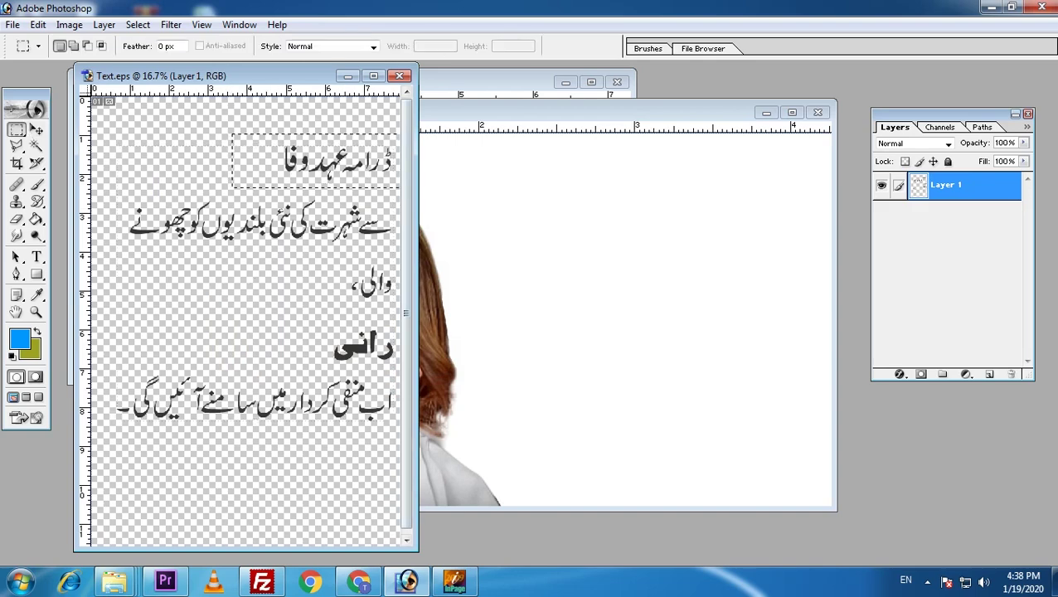
pyautogui.press('v')
pyautogui.moveTo(332, 162)
pyautogui.mouseDown()
pyautogui.moveTo(530, 190)
pyautogui.moveTo(620, 224)
pyautogui.mouseUp()
pyautogui.moveTo(829, 153); pyautogui.dragTo(773, 172)
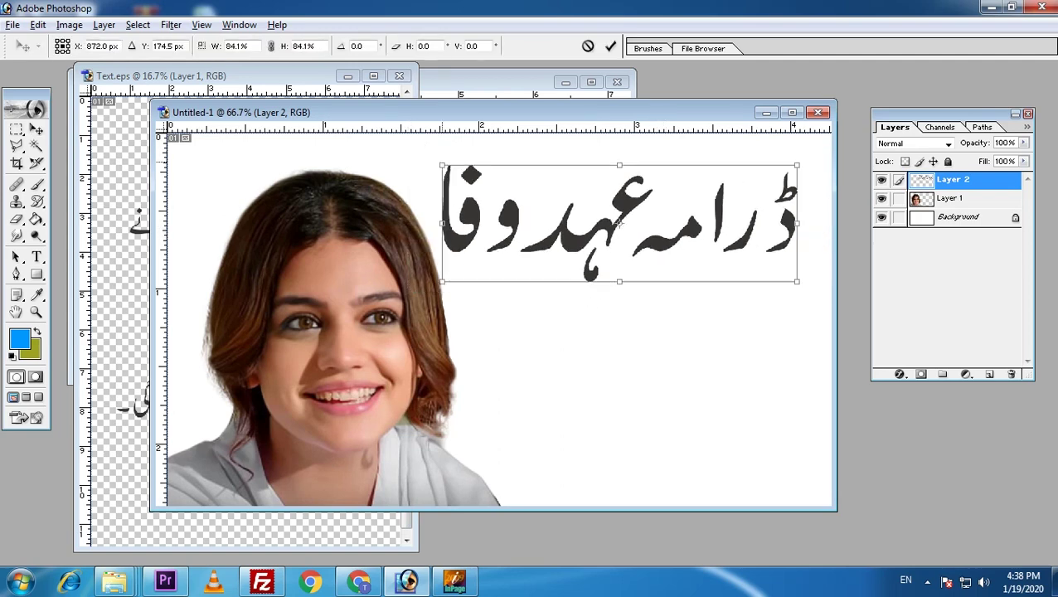
pyautogui.press('Return')
pyautogui.moveTo(620, 222); pyautogui.dragTo(631, 204)
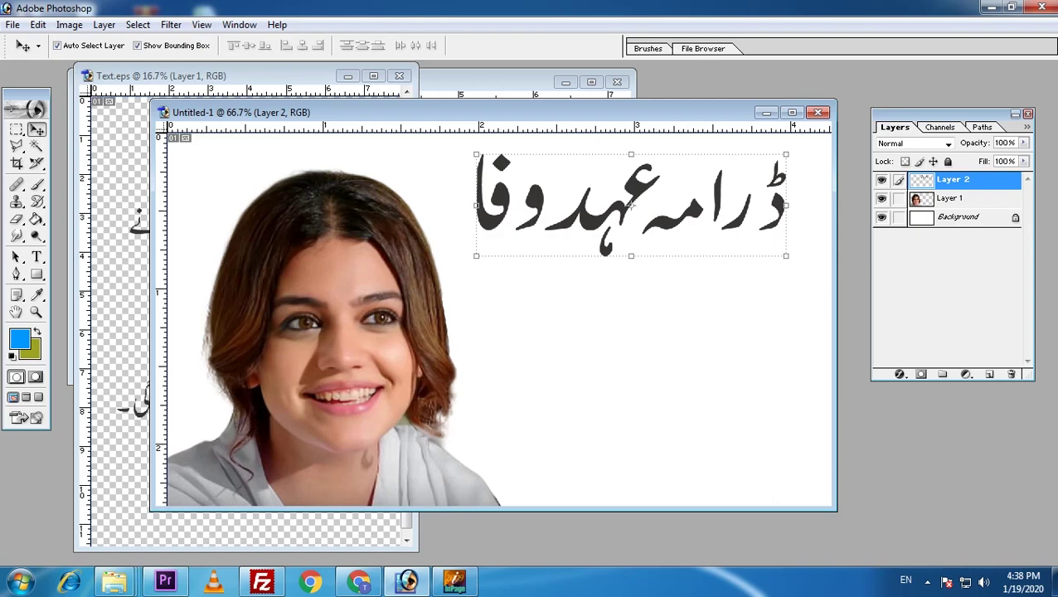
pyautogui.doubleClick(978, 179)
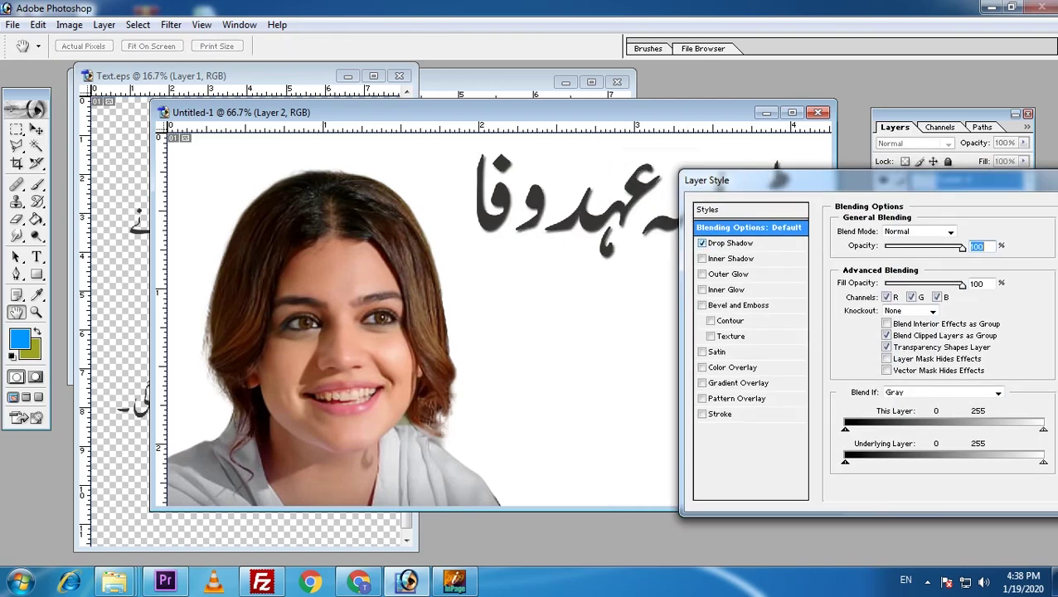
# - Enable a Color Overlay on the title in yellow, briefly toggling a stroke on and off
pyautogui.click(702, 367)
pyautogui.click(737, 367)
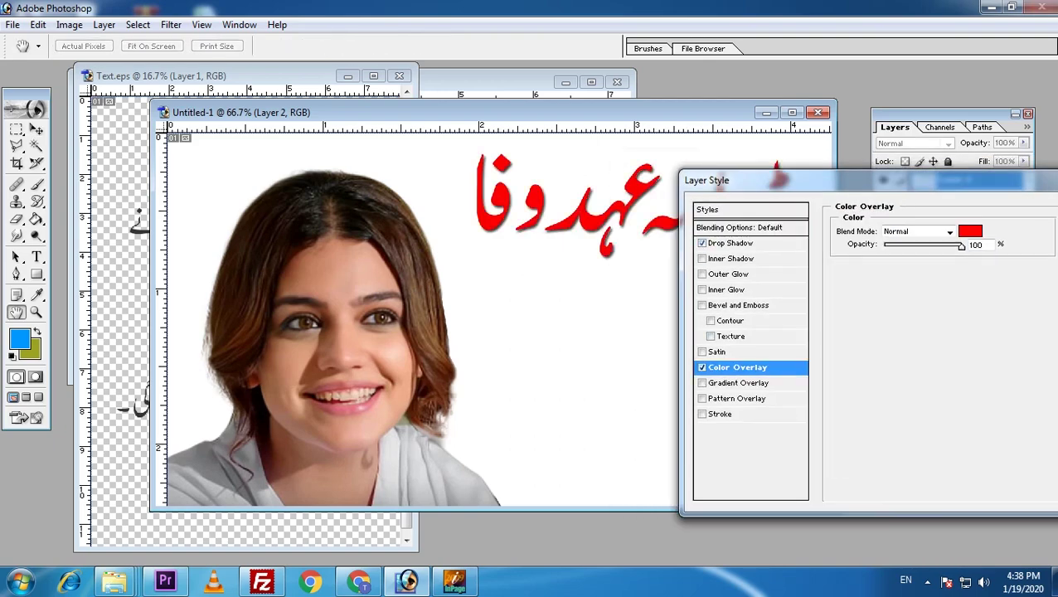
pyautogui.click(969, 231)
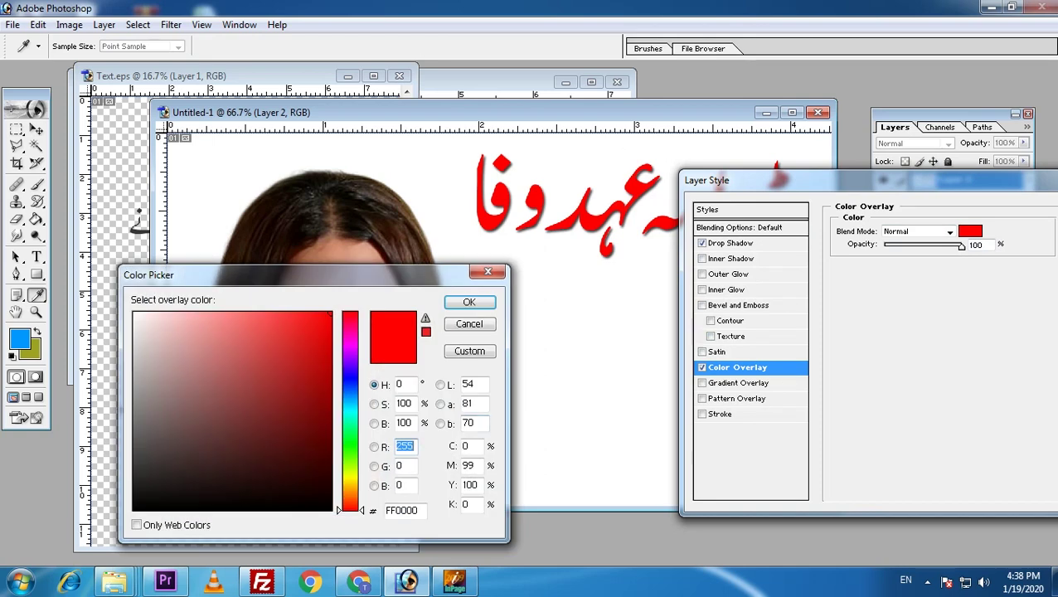
pyautogui.click(350, 483)
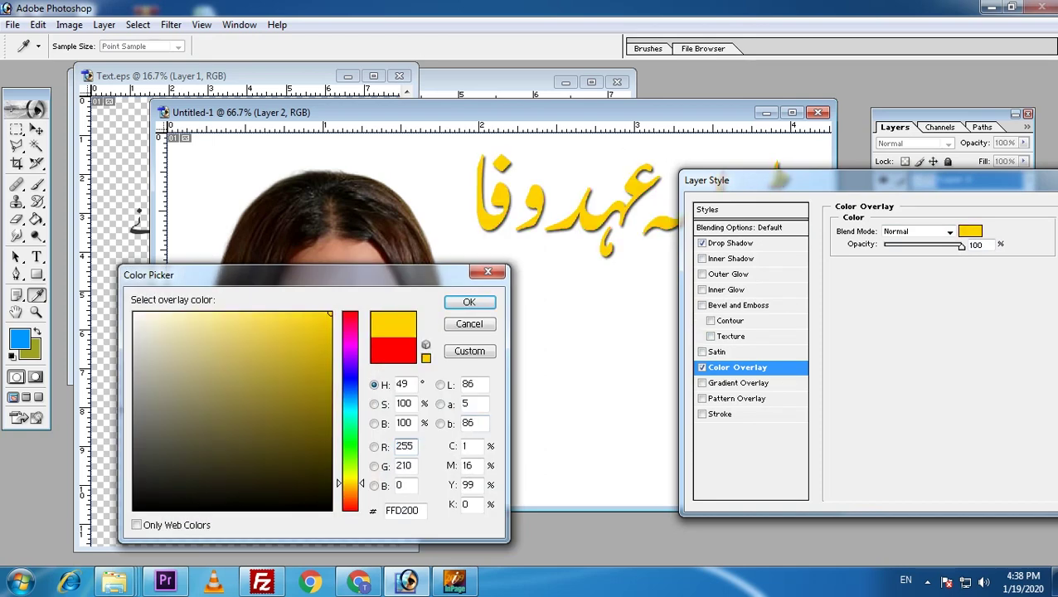
pyautogui.click(469, 302)
pyautogui.click(702, 414)
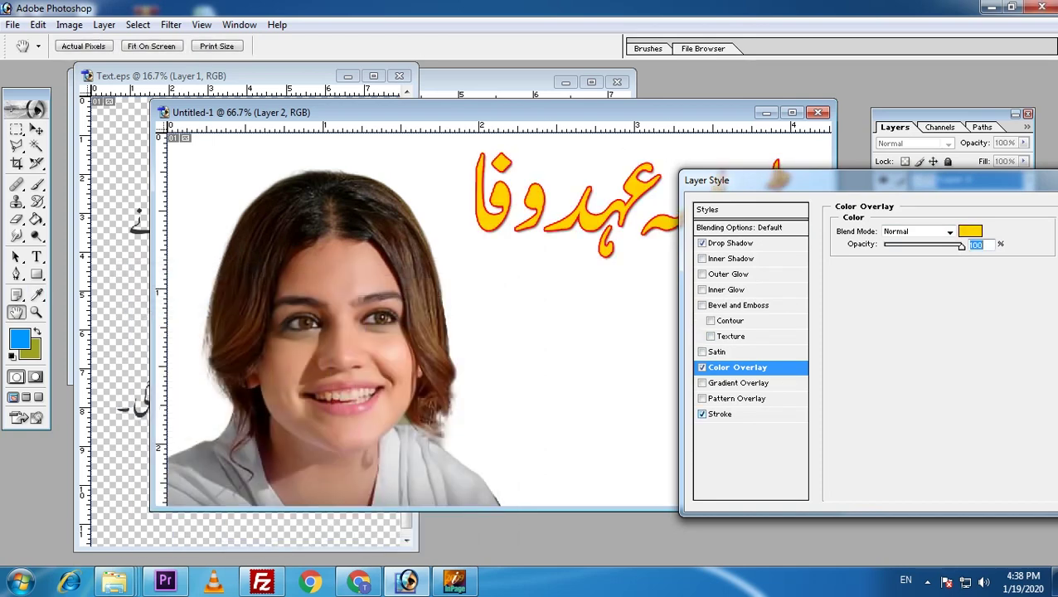
pyautogui.click(702, 414)
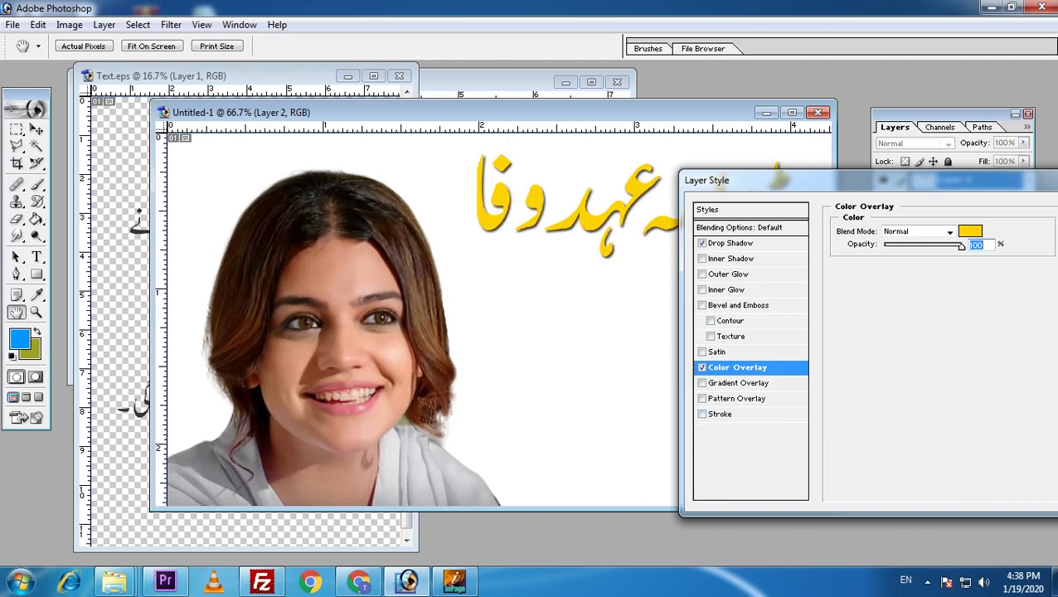
# - Change the overlay to near-black 282623, apply the style, and return to Text.eps
pyautogui.click(970, 230)
pyautogui.moveTo(330, 390); pyautogui.dragTo(330, 316)
pyautogui.moveTo(349, 484); pyautogui.dragTo(350, 479)
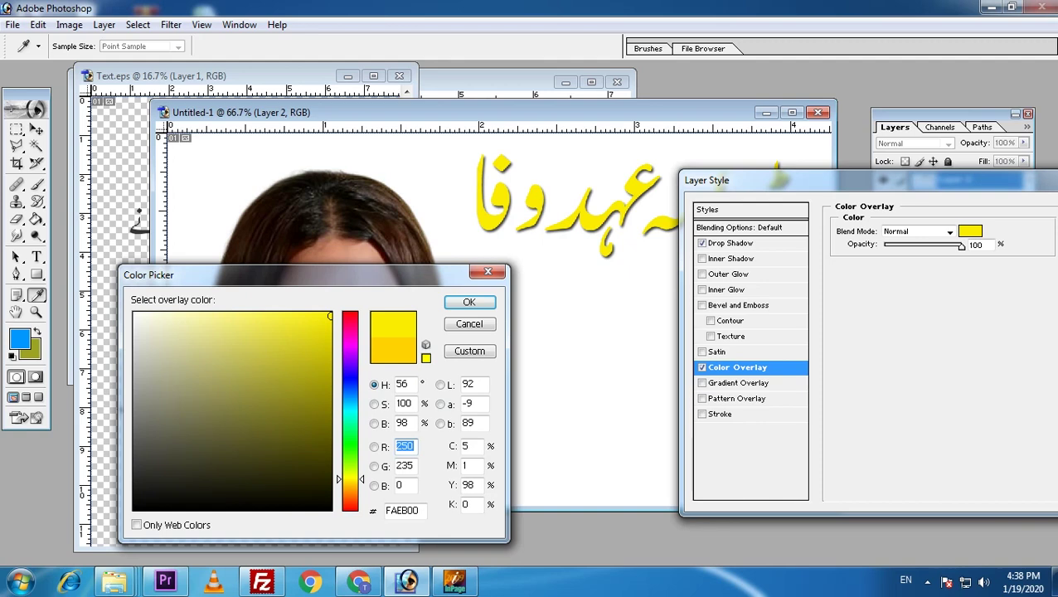
pyautogui.moveTo(350, 479); pyautogui.dragTo(349, 491)
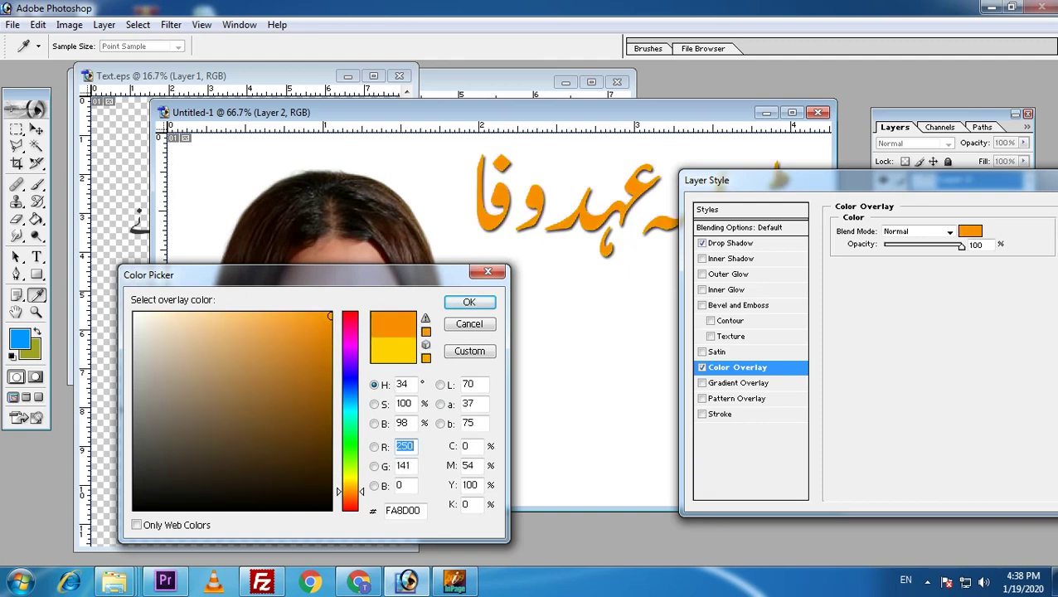
pyautogui.click(155, 478)
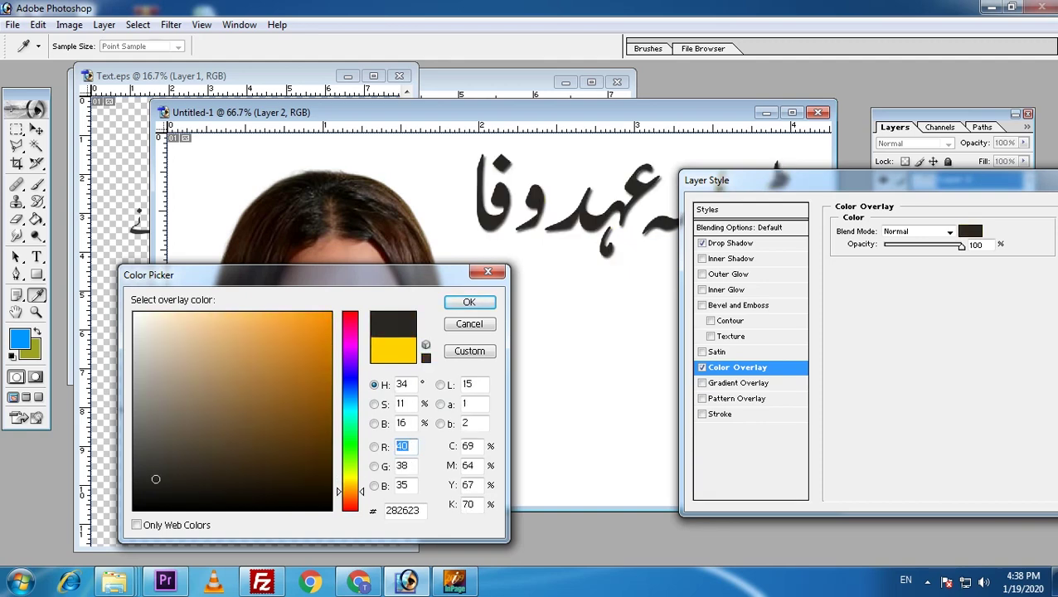
pyautogui.press('Return')
pyautogui.moveTo(833, 175); pyautogui.dragTo(607, 249)
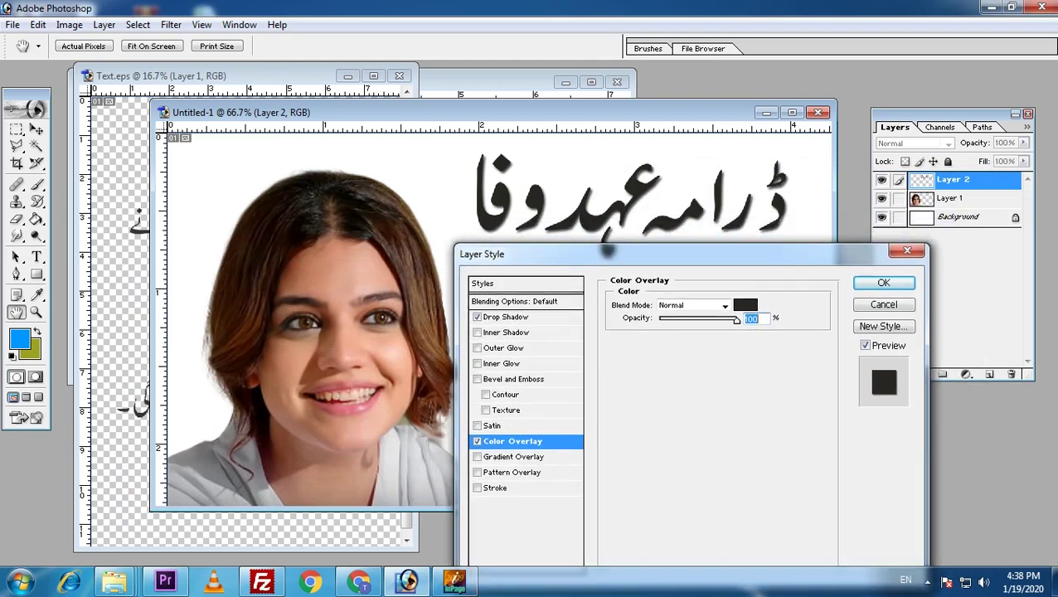
pyautogui.click(884, 283)
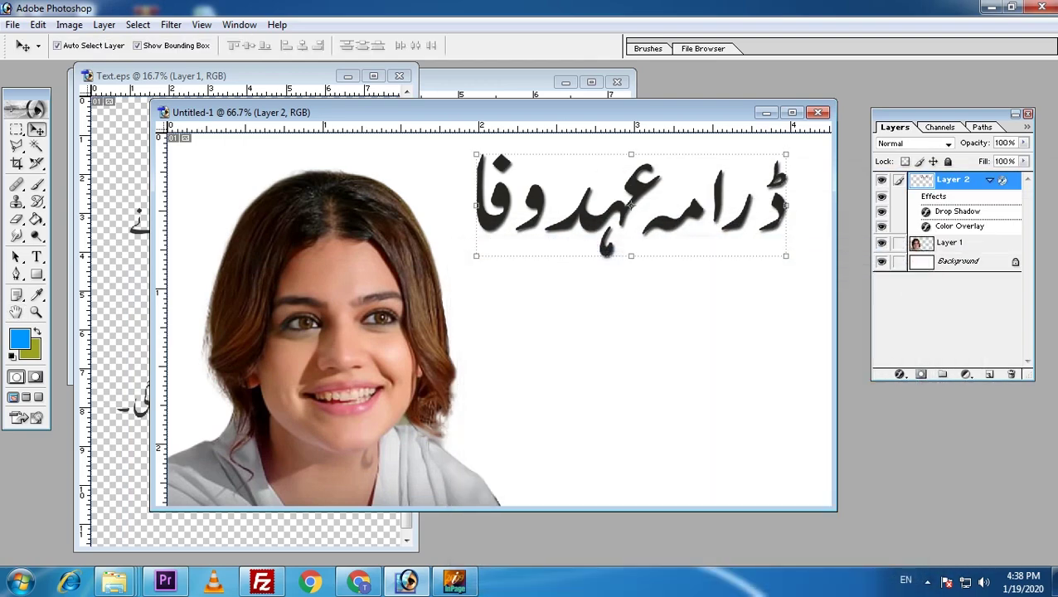
pyautogui.hotkey('ctrl', 'Tab')
pyautogui.press('m')
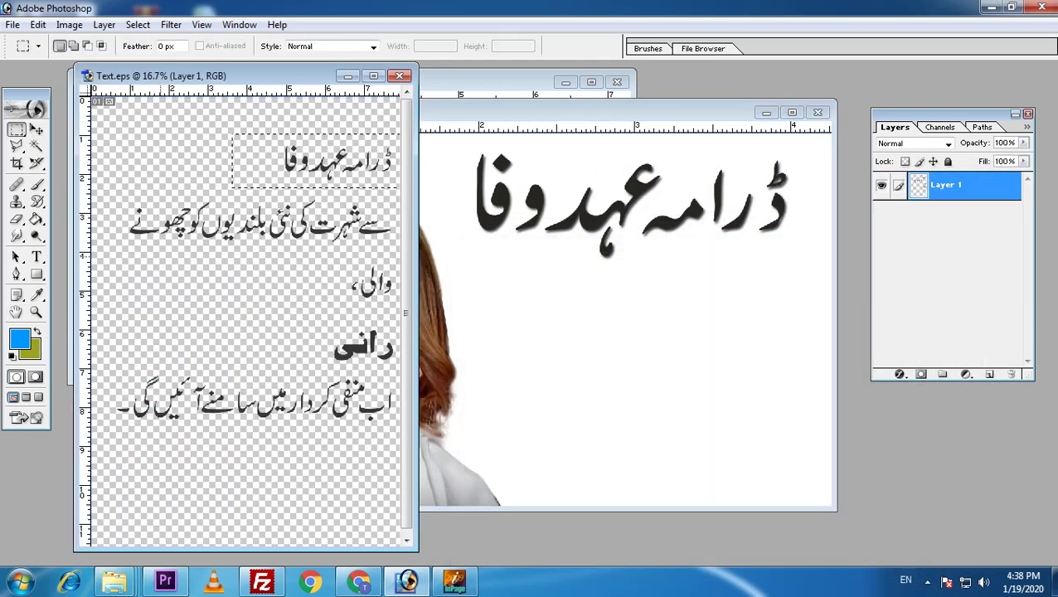
# - Select the second Urdu line in Text.eps and drag it into Untitled-1, shrinking it
pyautogui.moveTo(398, 197); pyautogui.dragTo(121, 255)
pyautogui.moveTo(121, 187); pyautogui.dragTo(401, 256)
pyautogui.click(36, 129)
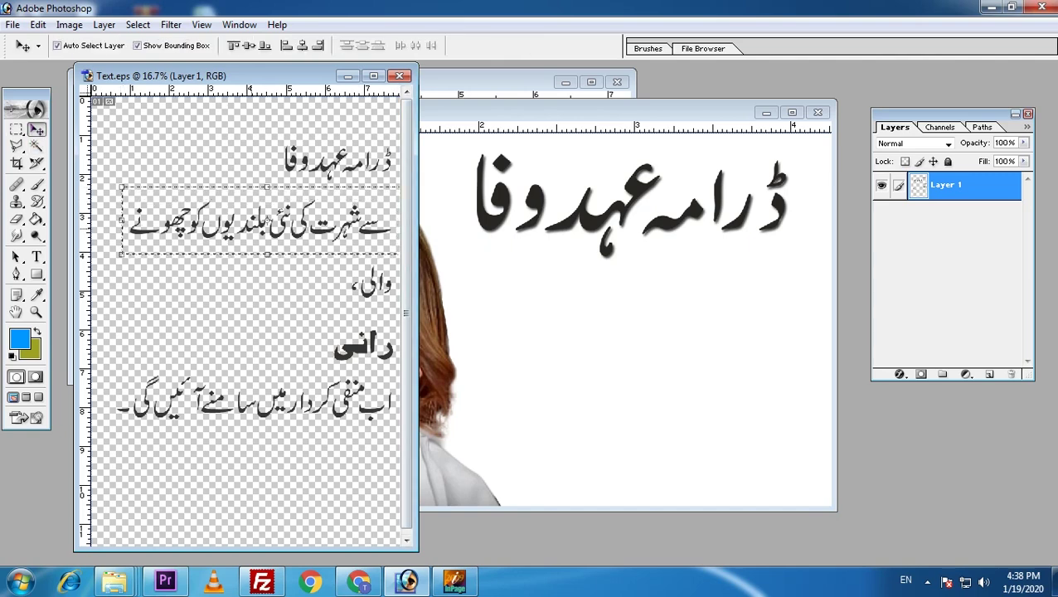
pyautogui.moveTo(257, 223); pyautogui.dragTo(622, 331)
pyautogui.moveTo(562, 307); pyautogui.dragTo(801, 307)
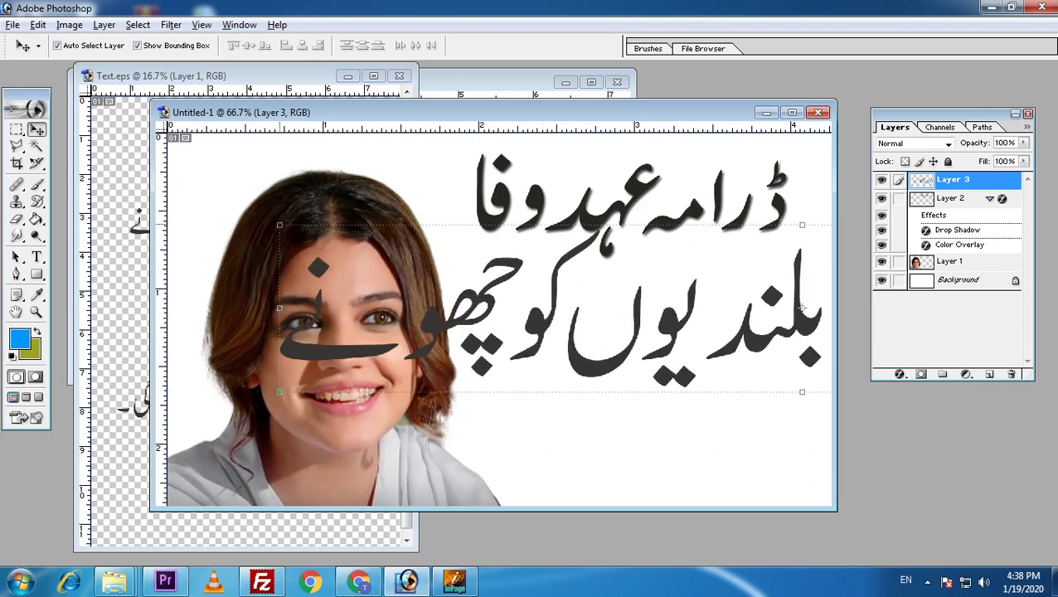
pyautogui.moveTo(279, 225); pyautogui.dragTo(550, 269)
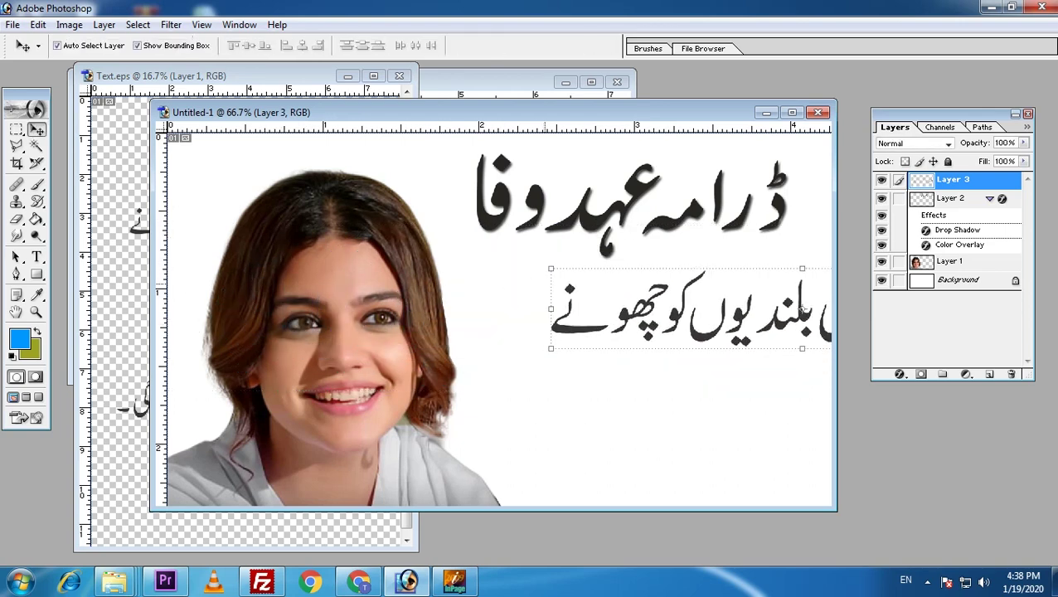
# - Shift the portrait slightly left, resize the second line further, and place it beneath the title
pyautogui.moveTo(308, 338); pyautogui.dragTo(290, 338)
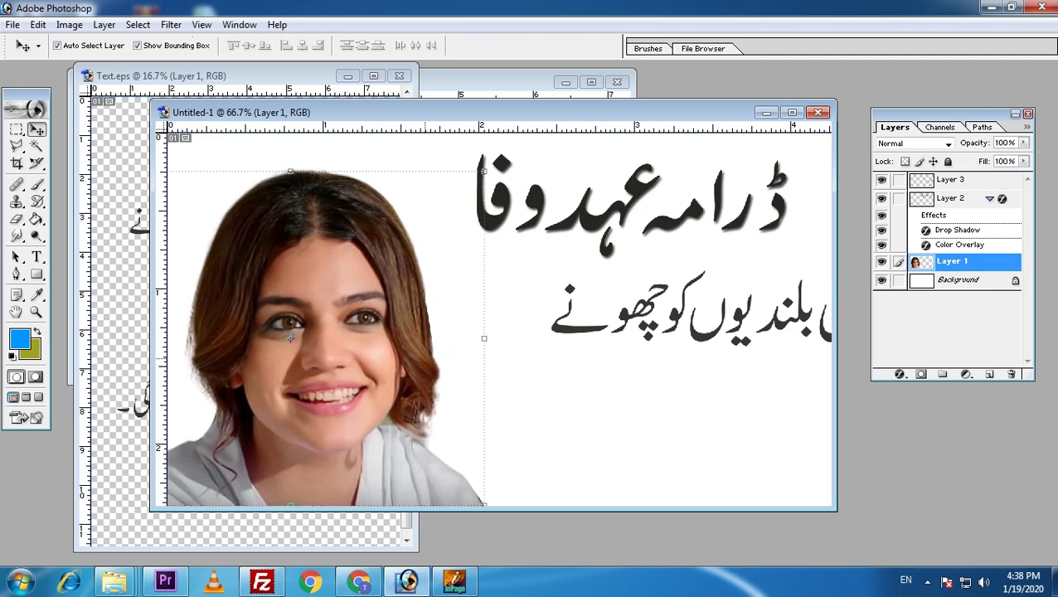
pyautogui.click(514, 373)
pyautogui.click(541, 229)
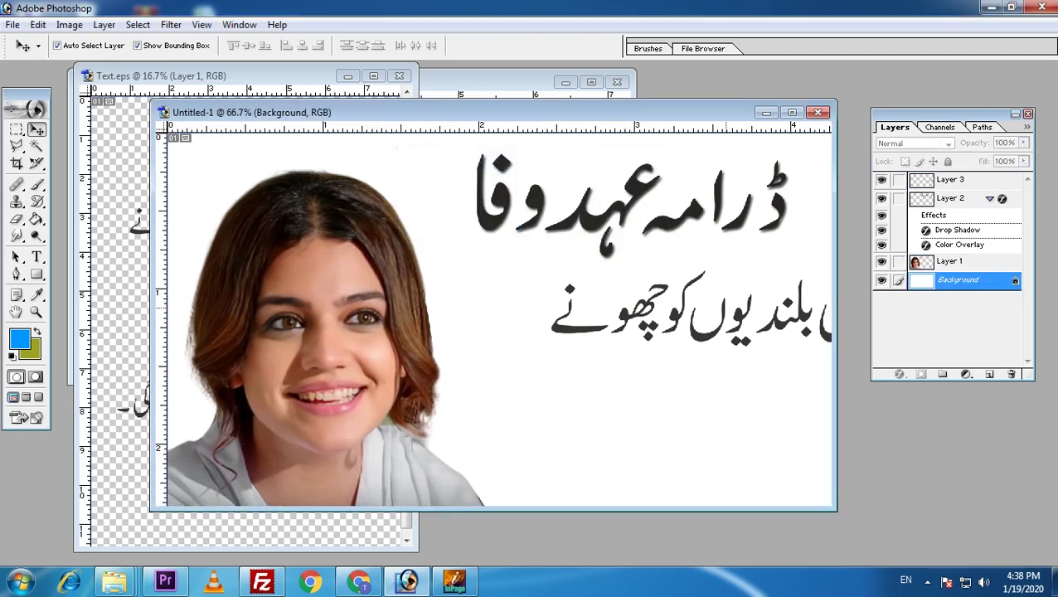
pyautogui.moveTo(801, 308); pyautogui.dragTo(594, 309)
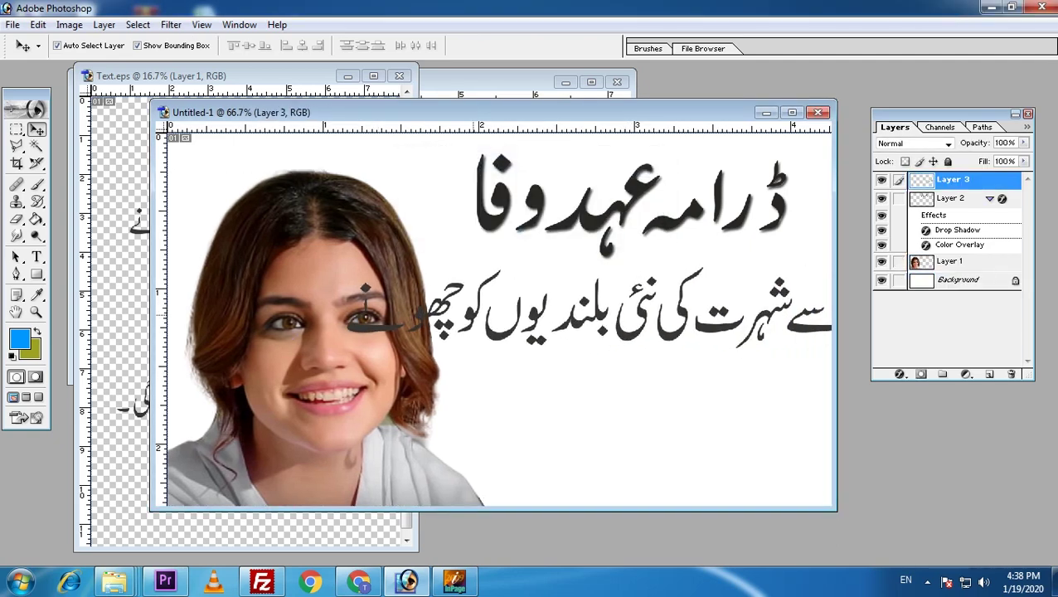
pyautogui.moveTo(343, 268); pyautogui.dragTo(395, 277)
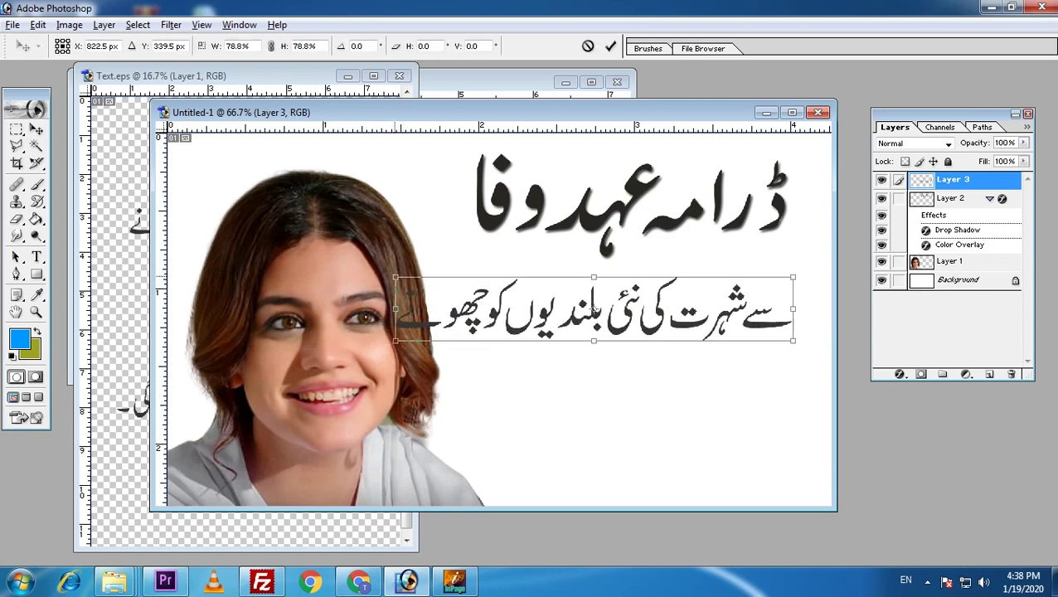
pyautogui.press('Return')
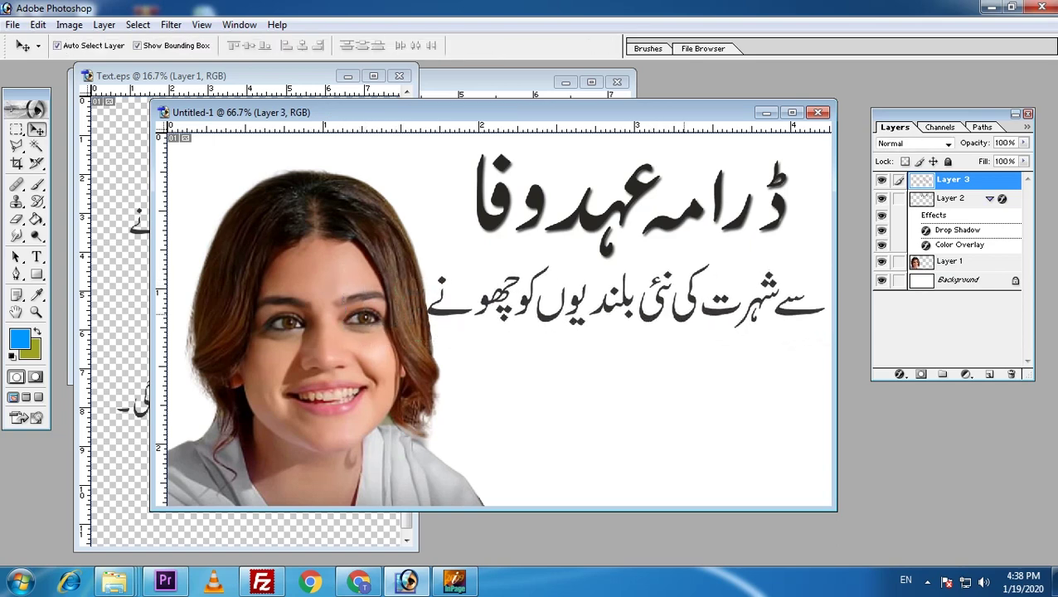
pyautogui.moveTo(594, 308); pyautogui.dragTo(626, 282)
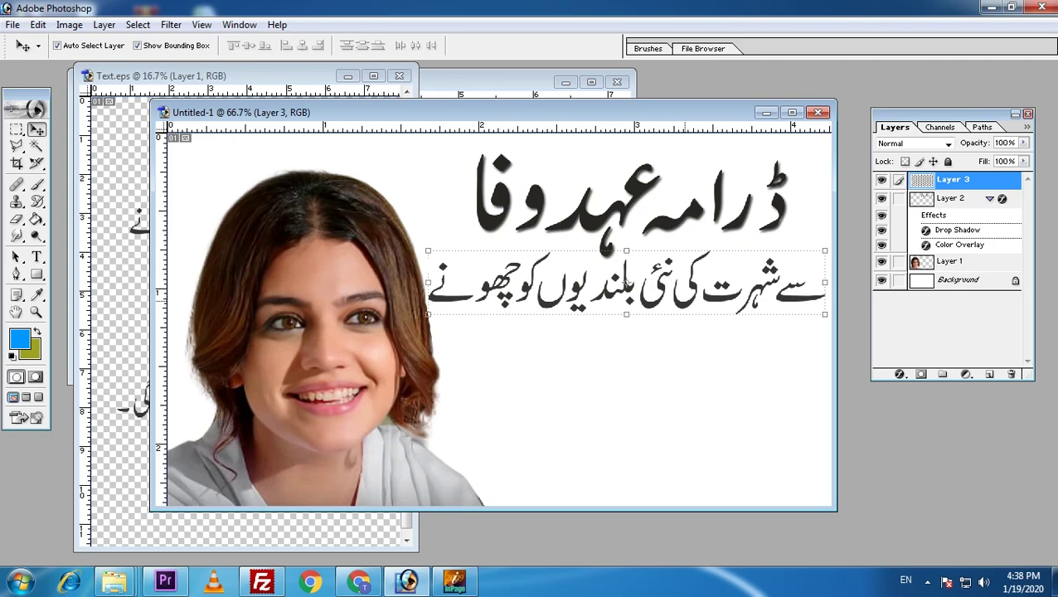
pyautogui.moveTo(626, 283); pyautogui.dragTo(626, 287)
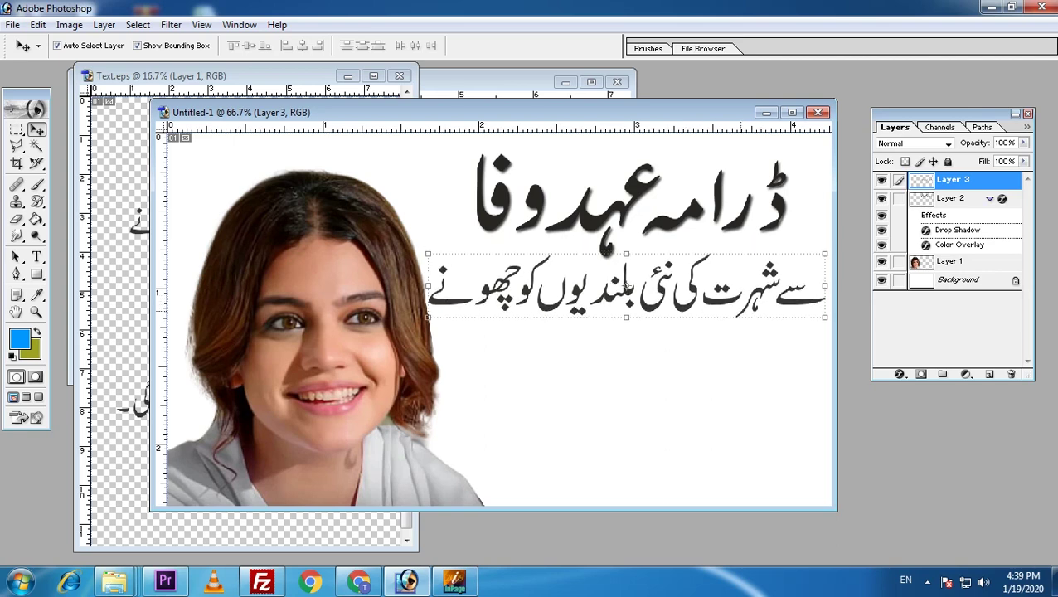
pyautogui.doubleClick(921, 179)
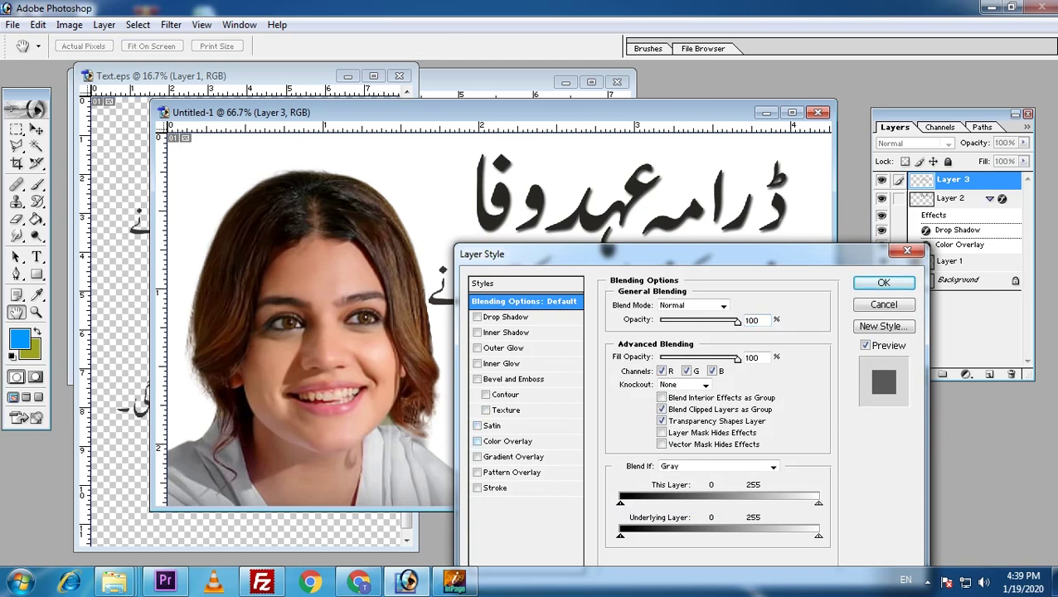
# - Give the second line a pure blue Color Overlay with R set to 0
pyautogui.moveTo(608, 250); pyautogui.dragTo(771, 267)
pyautogui.click(675, 452)
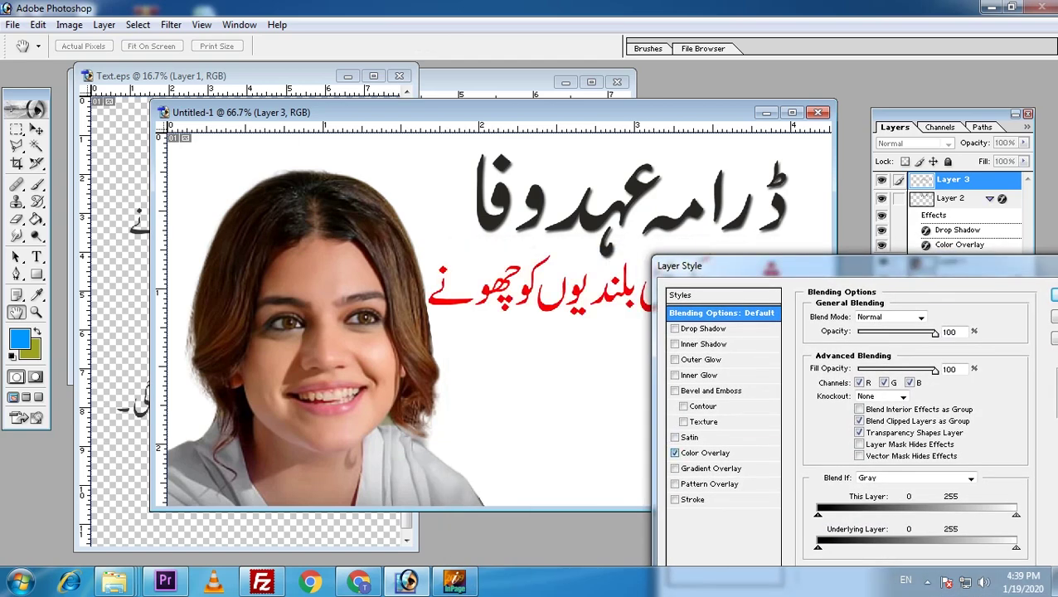
pyautogui.click(709, 452)
pyautogui.click(940, 316)
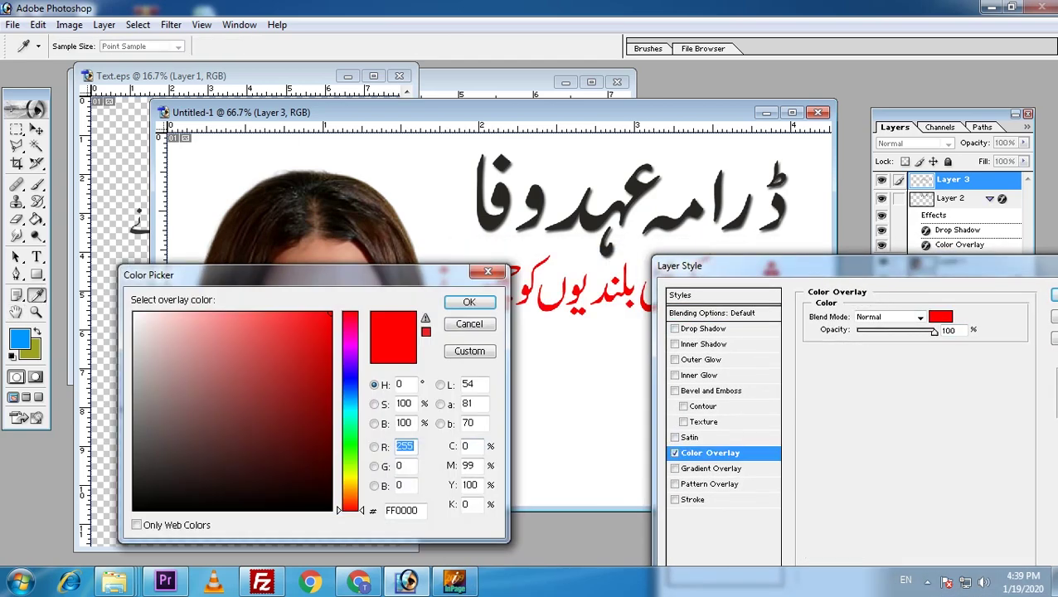
pyautogui.click(349, 374)
pyautogui.click(468, 302)
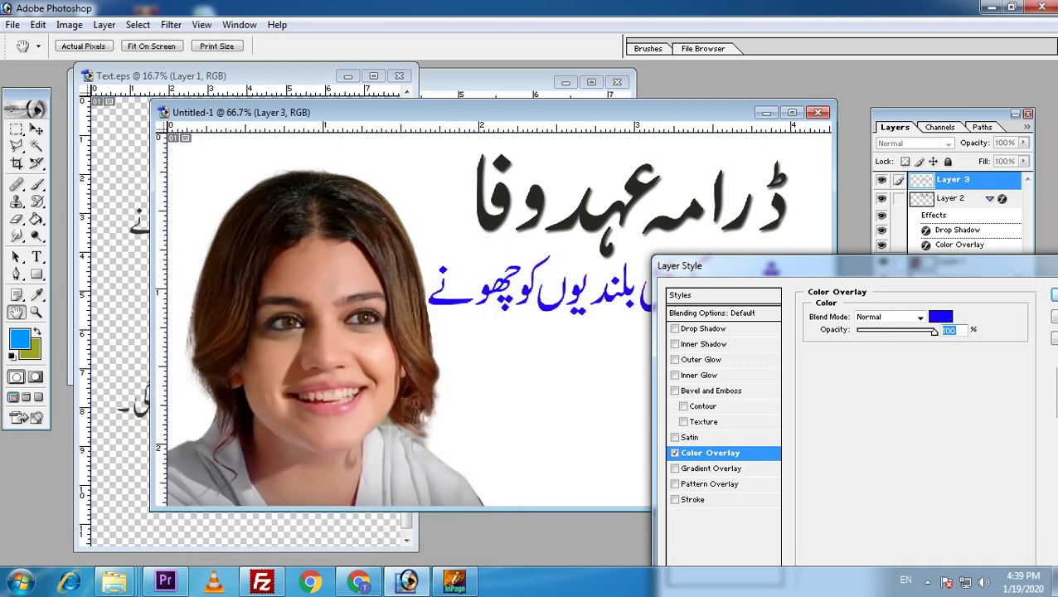
pyautogui.click(940, 316)
pyautogui.write('0')
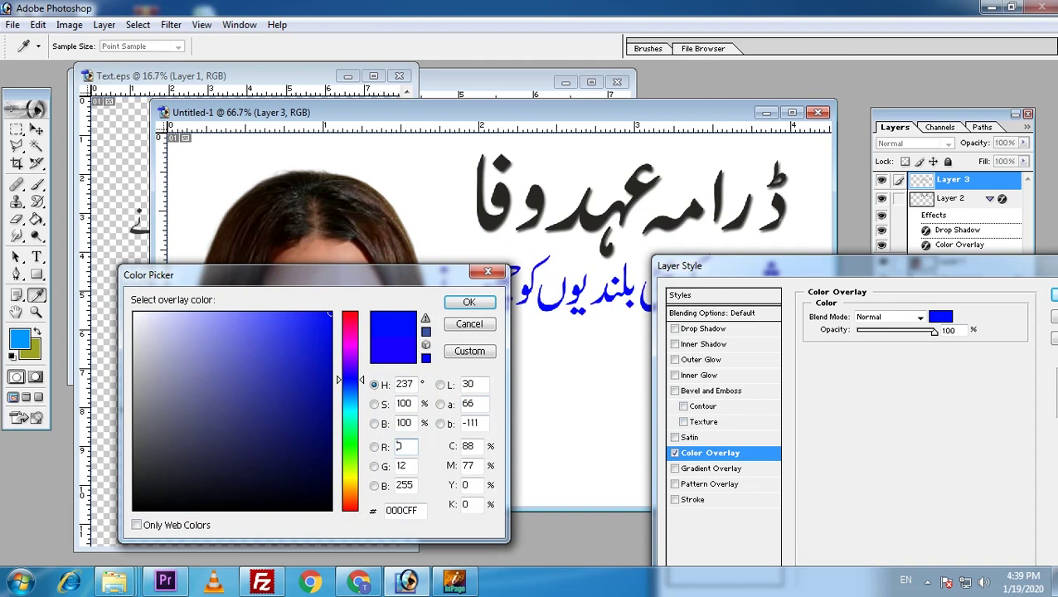
pyautogui.press('Return')
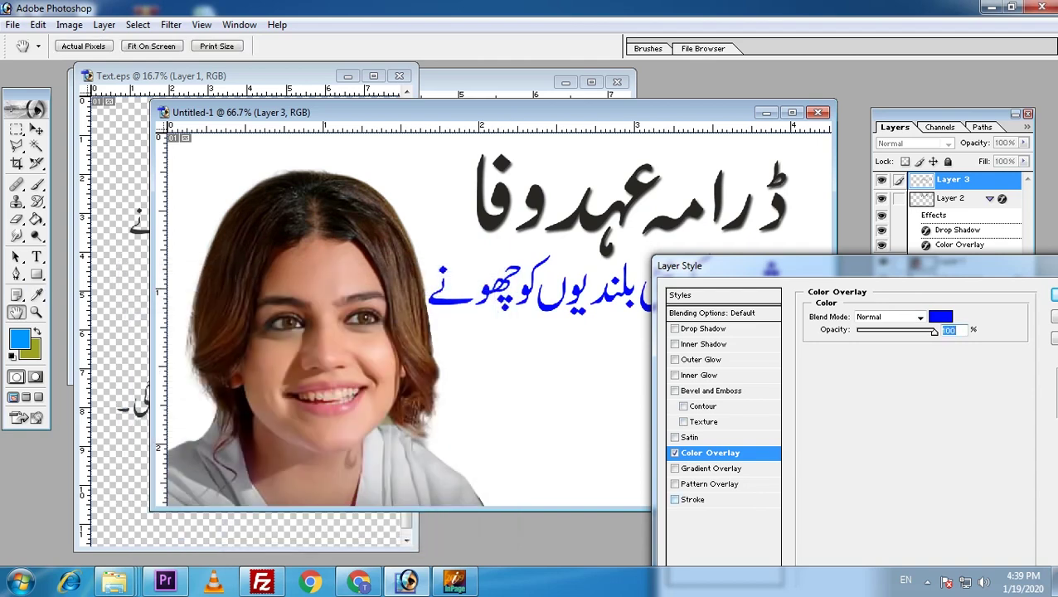
# - Add a Drop Shadow at 28% opacity, trying and removing an outer glow
pyautogui.click(705, 328)
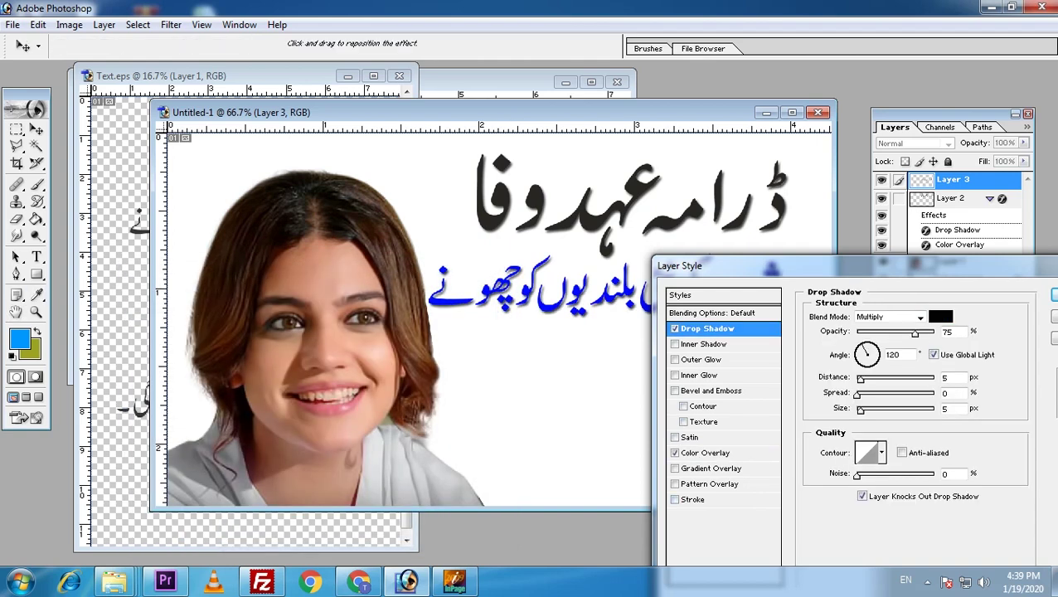
pyautogui.write('28')
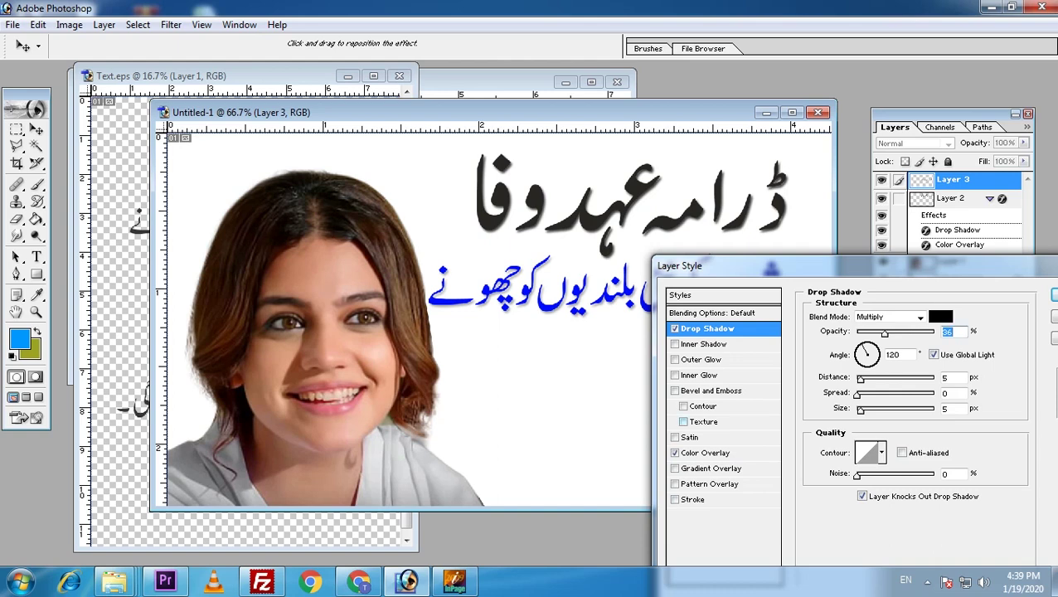
pyautogui.click(674, 359)
pyautogui.click(674, 359)
pyautogui.click(674, 343)
# - Apply the blue line's styles, then delete the used line and the comma after والی in Text.eps
pyautogui.moveTo(771, 267); pyautogui.dragTo(626, 278)
pyautogui.press('Return')
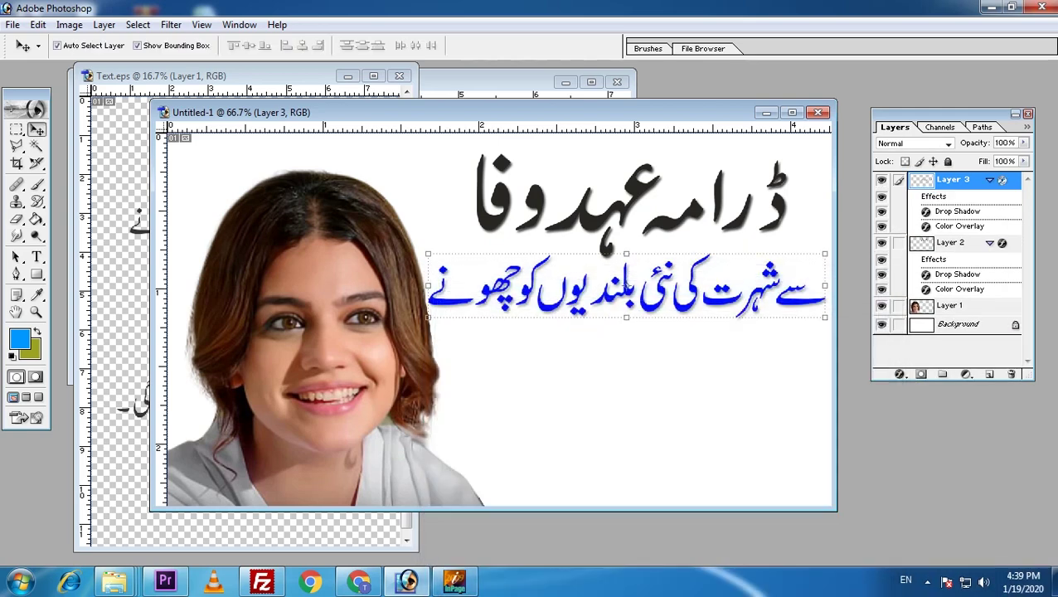
pyautogui.hotkey('ctrl', 'Tab')
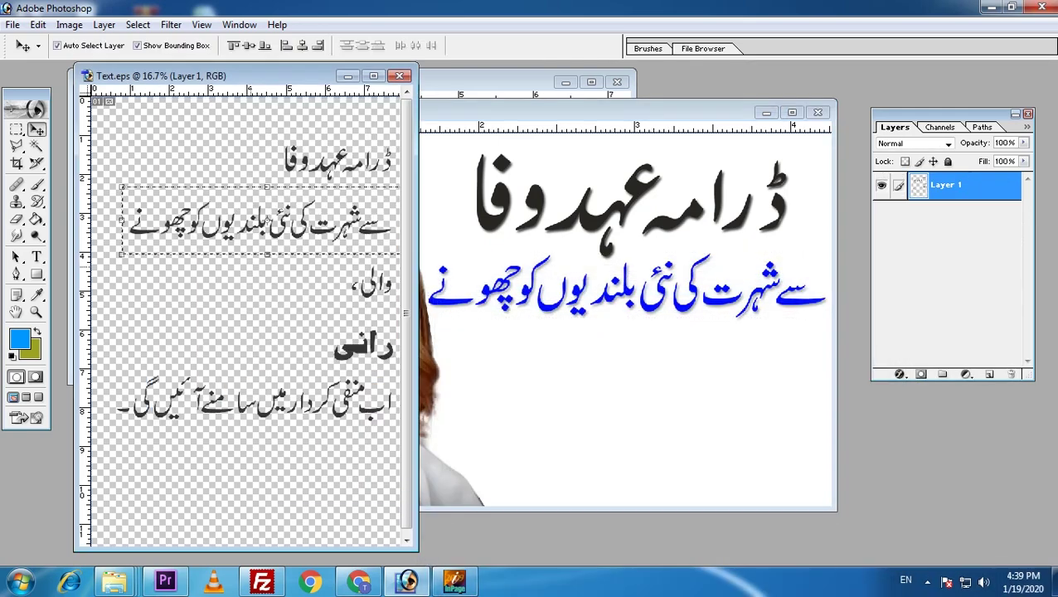
pyautogui.press('Delete')
pyautogui.press('m')
pyautogui.hotkey('ctrl', 'd')
pyautogui.moveTo(373, 295); pyautogui.dragTo(399, 300)
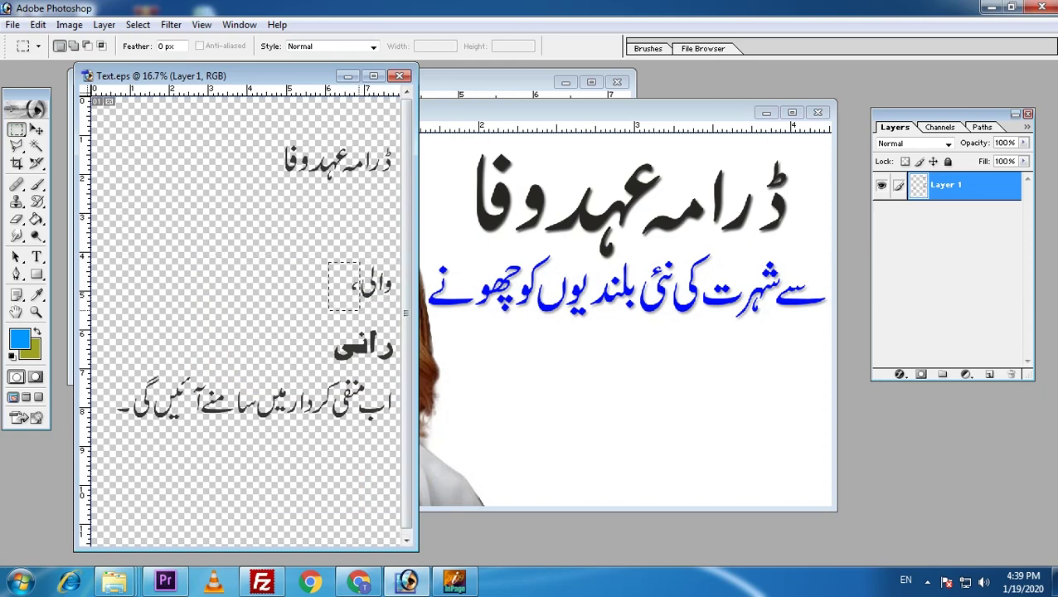
pyautogui.press('Delete')
pyautogui.hotkey('ctrl', 'd')
# - Paste the word والی from Text.eps into the thumbnail as Layer 4
pyautogui.click(36, 129)
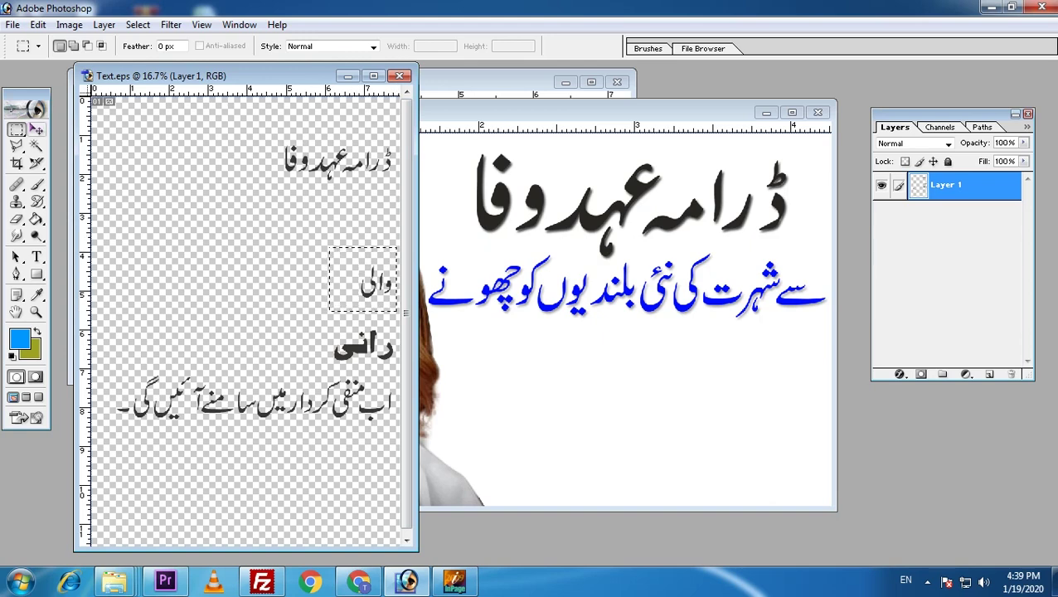
pyautogui.hotkey('ctrl', 'Tab')
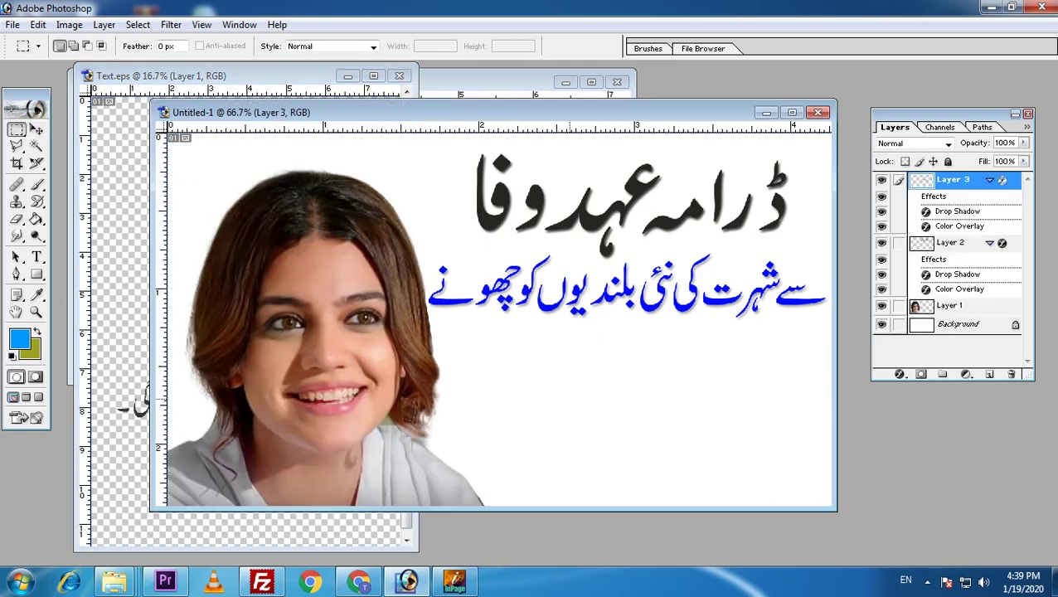
pyautogui.press('v')
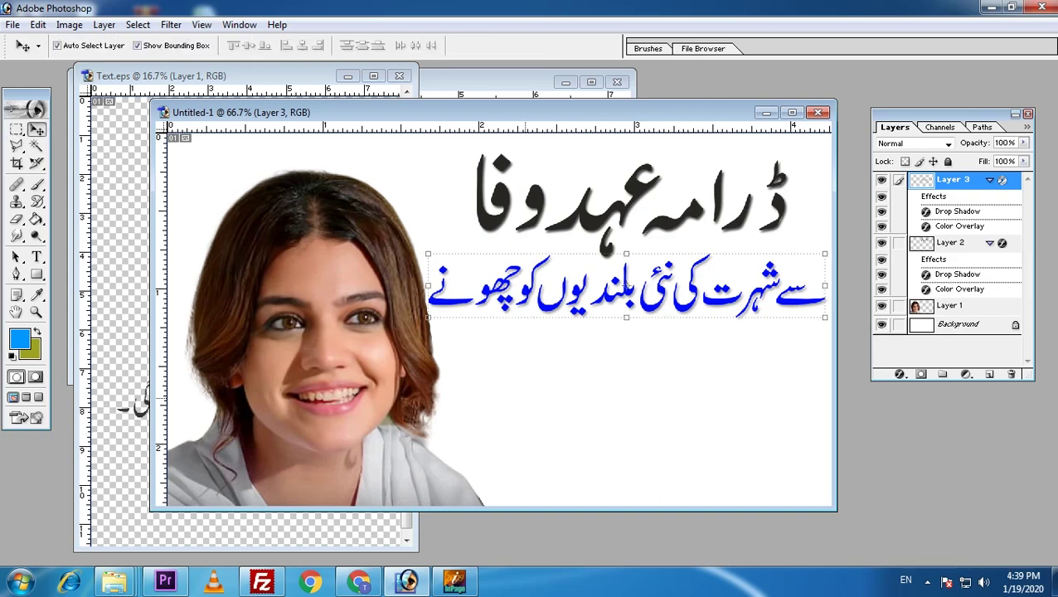
pyautogui.hotkey('ctrl', 'Tab')
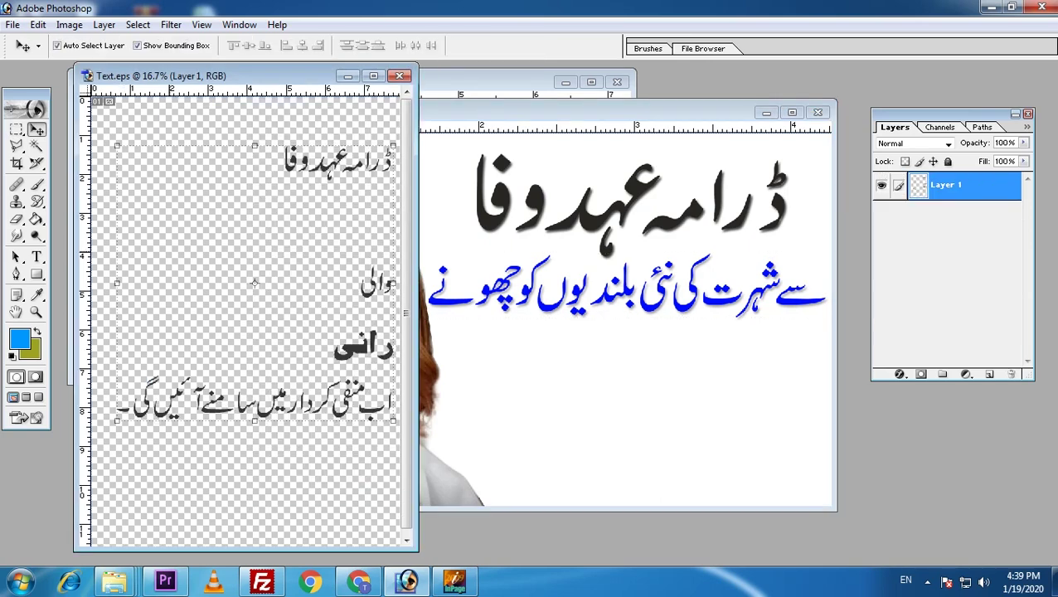
pyautogui.press('m')
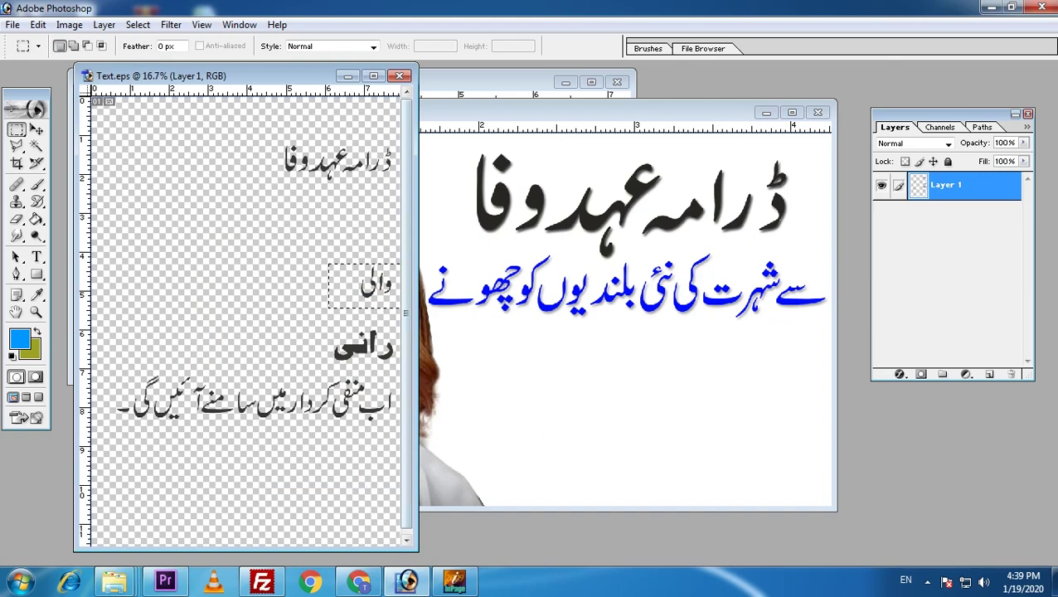
pyautogui.hotkey('ctrl', 'Tab')
pyautogui.hotkey('ctrl', 'v')
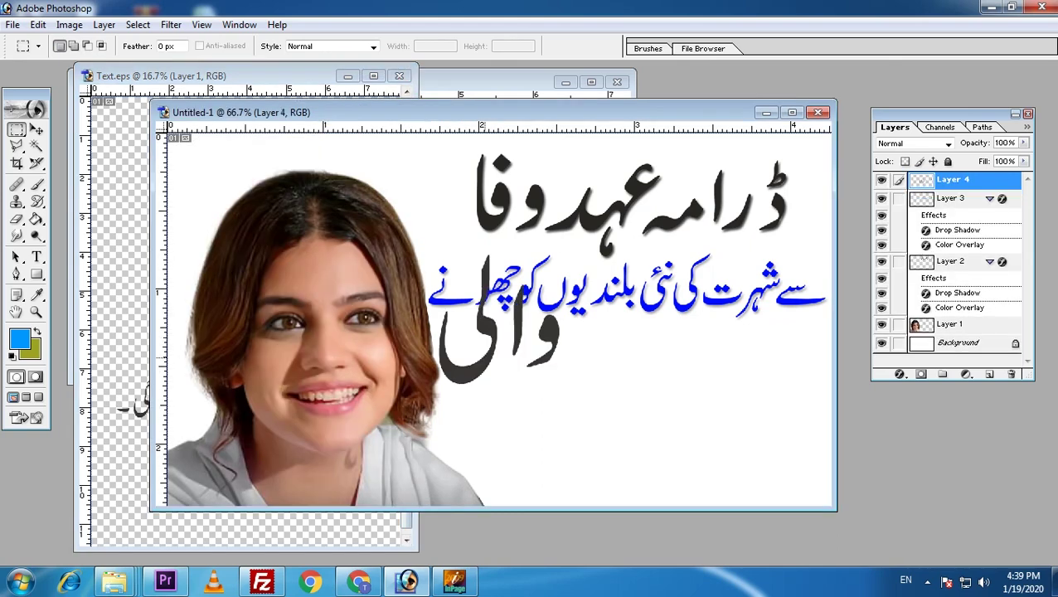
# - Shrink والی in two passes above the blue line and nudge the face photo left
pyautogui.press('v')
pyautogui.hotkey('ctrl', 't')
pyautogui.moveTo(559, 383); pyautogui.dragTo(458, 271)
pyautogui.press('Return')
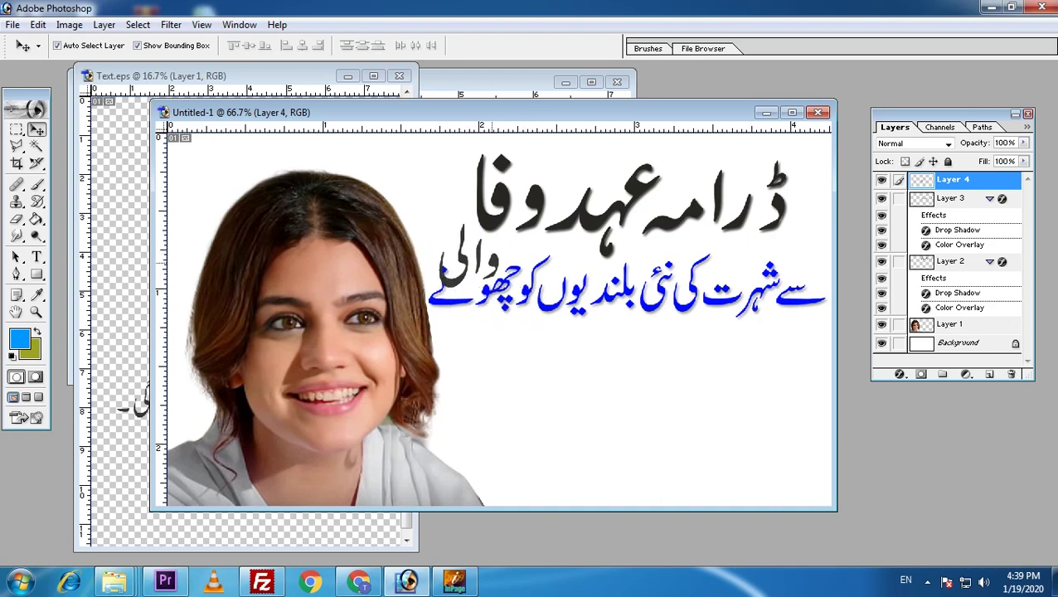
pyautogui.hotkey('ctrl', 't')
pyautogui.moveTo(439, 223)
pyautogui.mouseDown()
pyautogui.moveTo(447, 233)
pyautogui.moveTo(439, 249)
pyautogui.mouseUp()
pyautogui.press('Return')
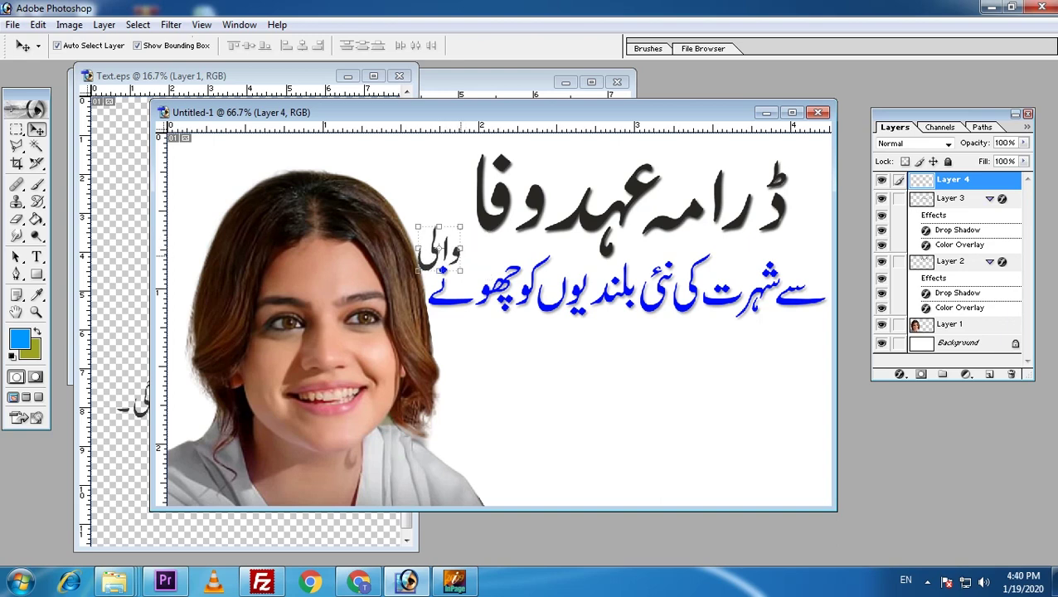
pyautogui.moveTo(290, 338); pyautogui.dragTo(282, 338)
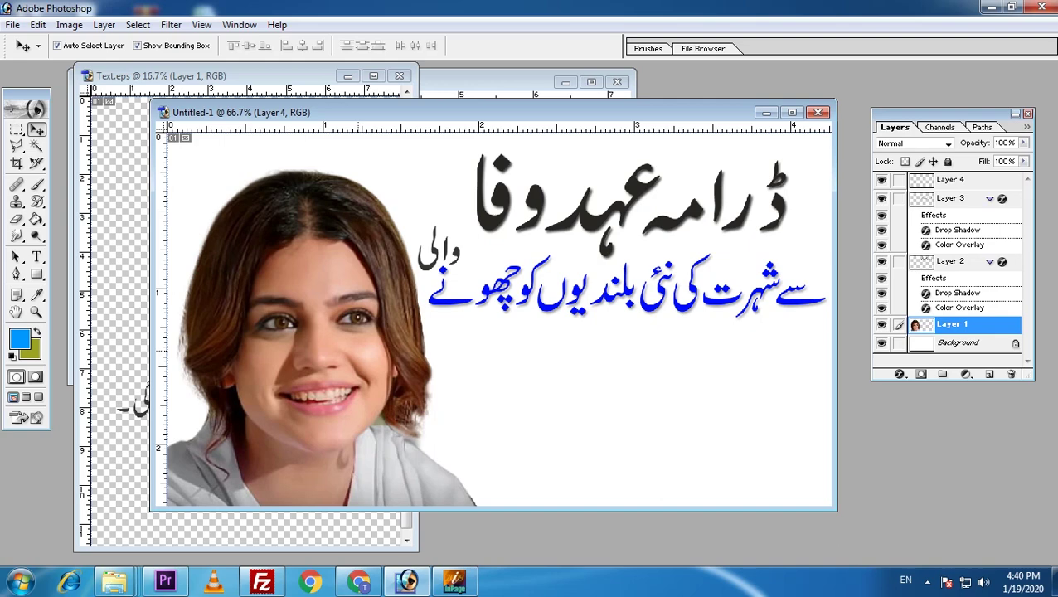
pyautogui.hotkey('alt', 'shift', ']')
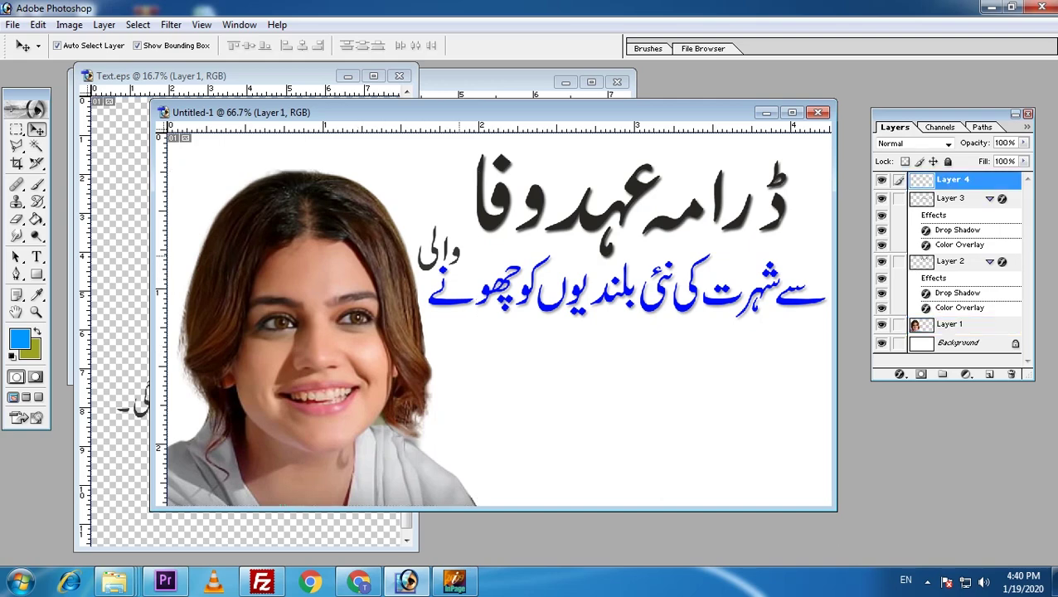
# - Give the word والی on Layer 4 a blue Color Overlay
pyautogui.doubleClick(969, 179)
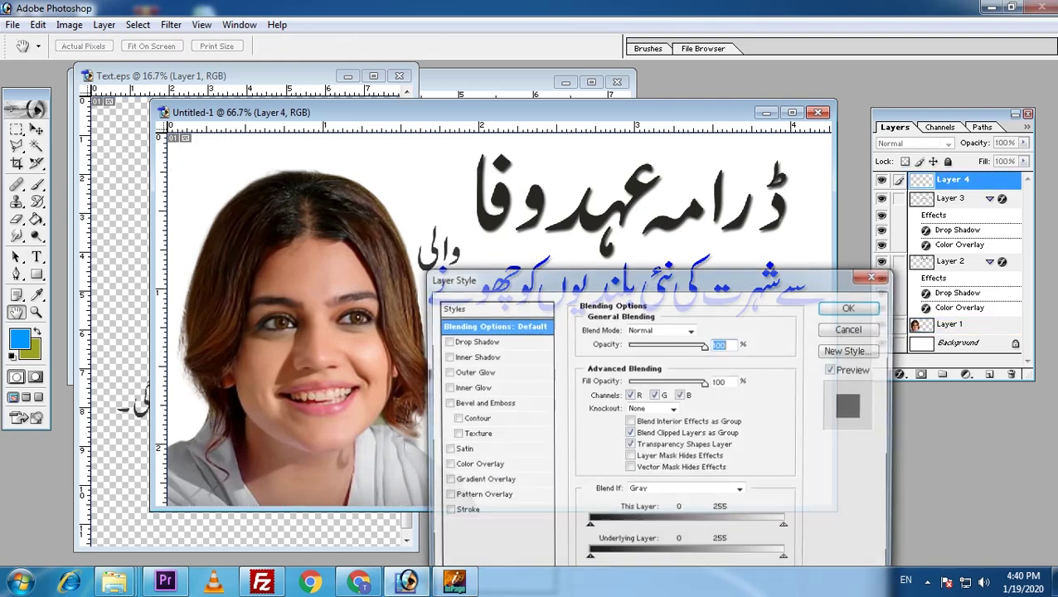
pyautogui.click(445, 465)
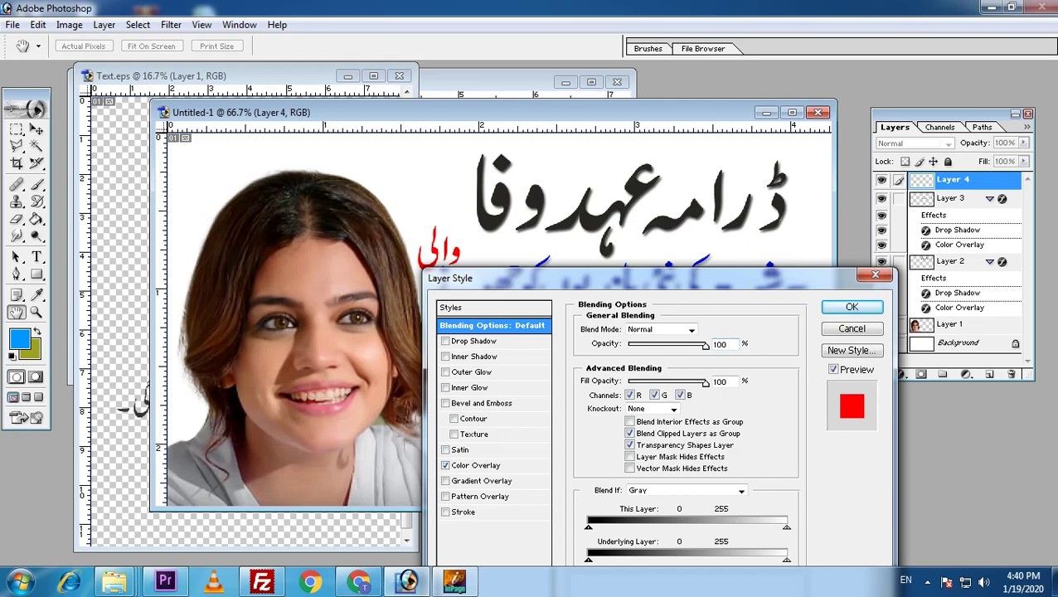
pyautogui.moveTo(464, 278); pyautogui.dragTo(627, 292)
pyautogui.click(644, 479)
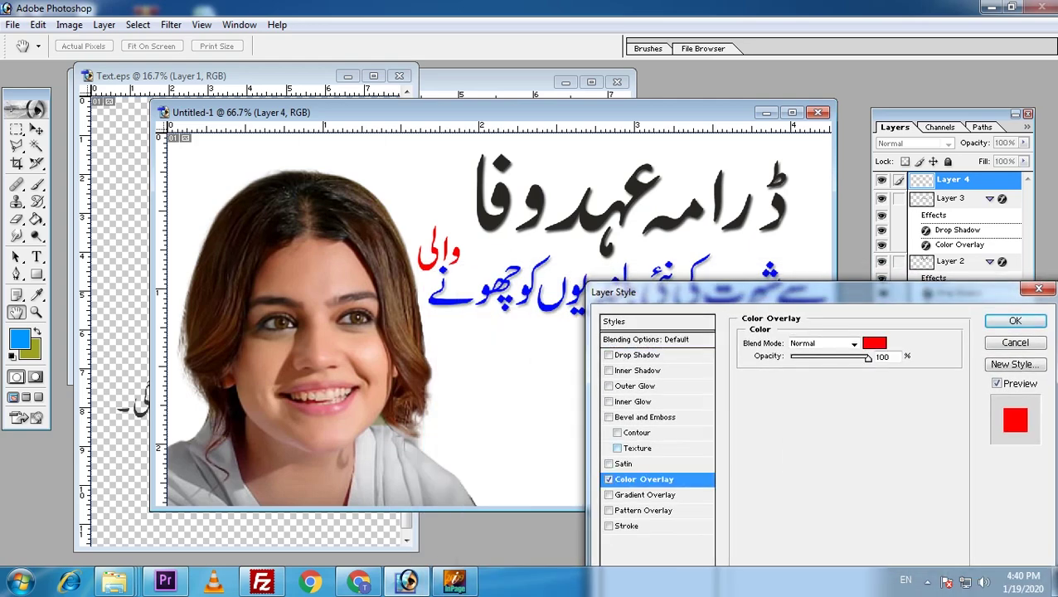
pyautogui.click(873, 342)
pyautogui.click(349, 379)
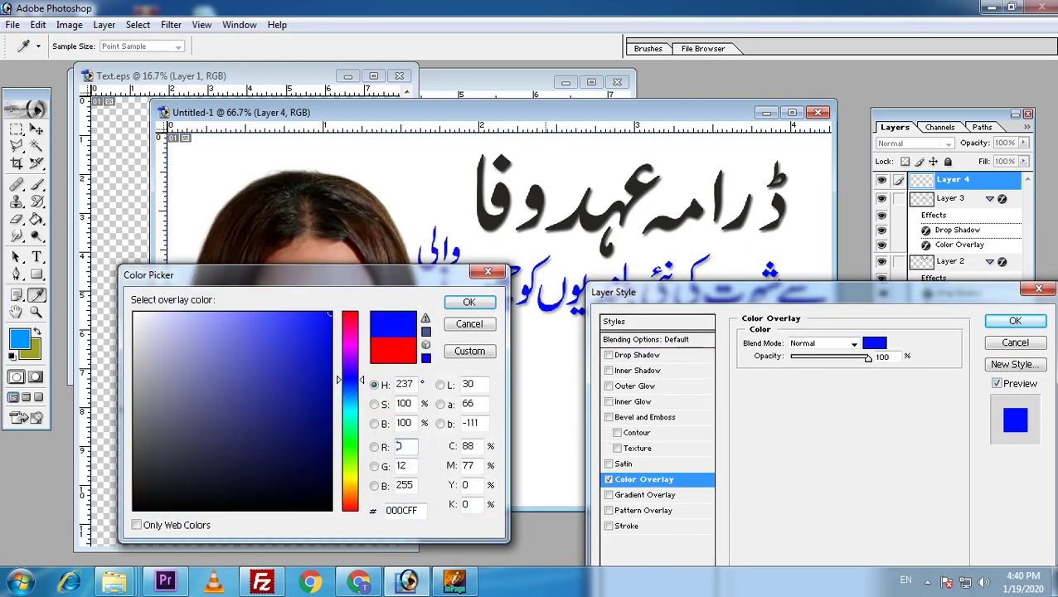
pyautogui.press('Return')
# - Add a Drop Shadow to والی, apply the styles, and return to Text.eps
pyautogui.click(609, 355)
pyautogui.click(640, 355)
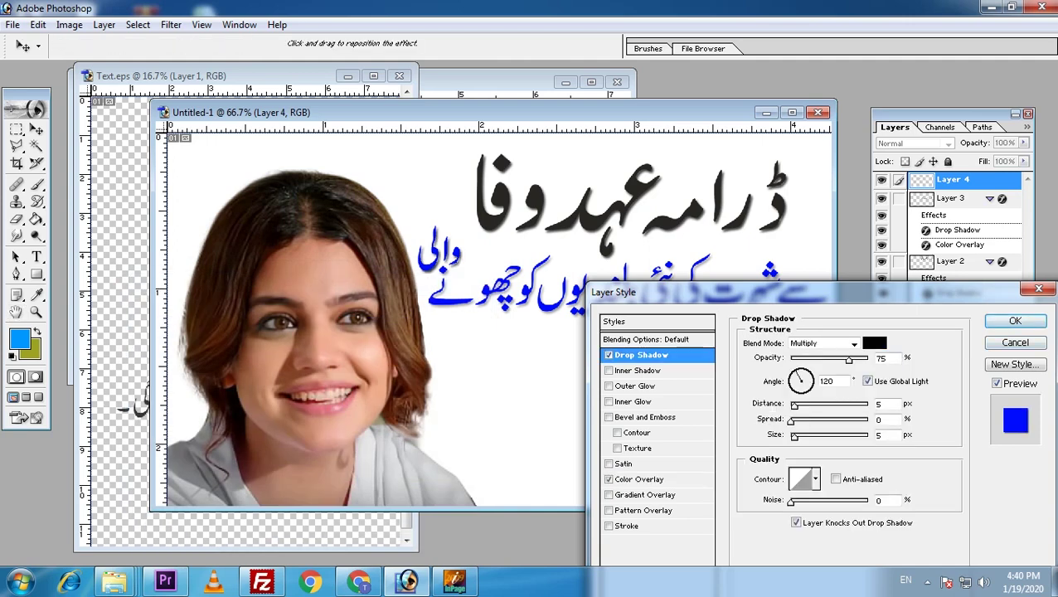
pyautogui.click(1015, 321)
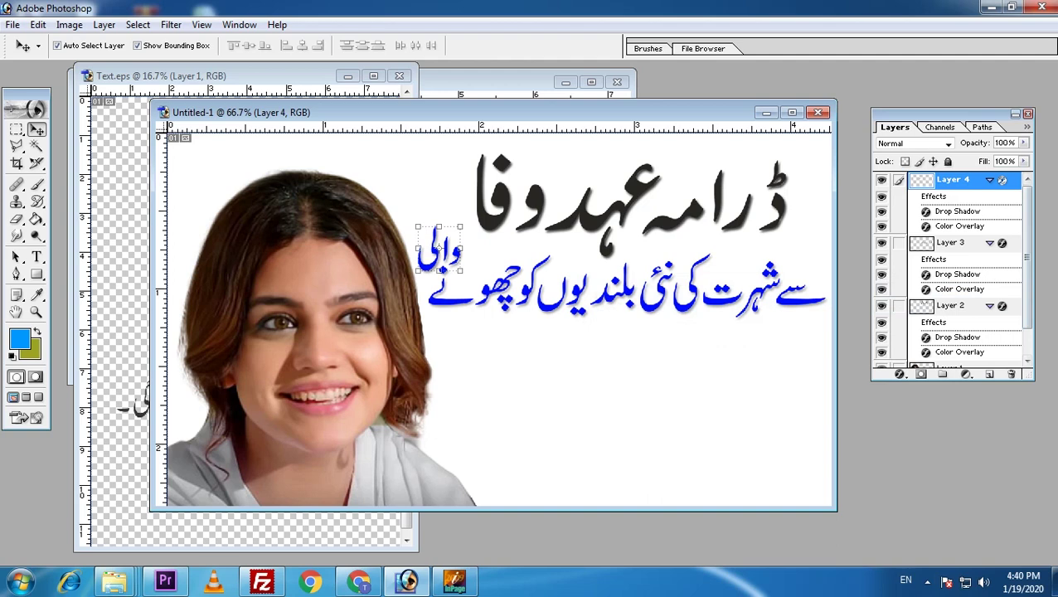
pyautogui.hotkey('ctrl', 'Tab')
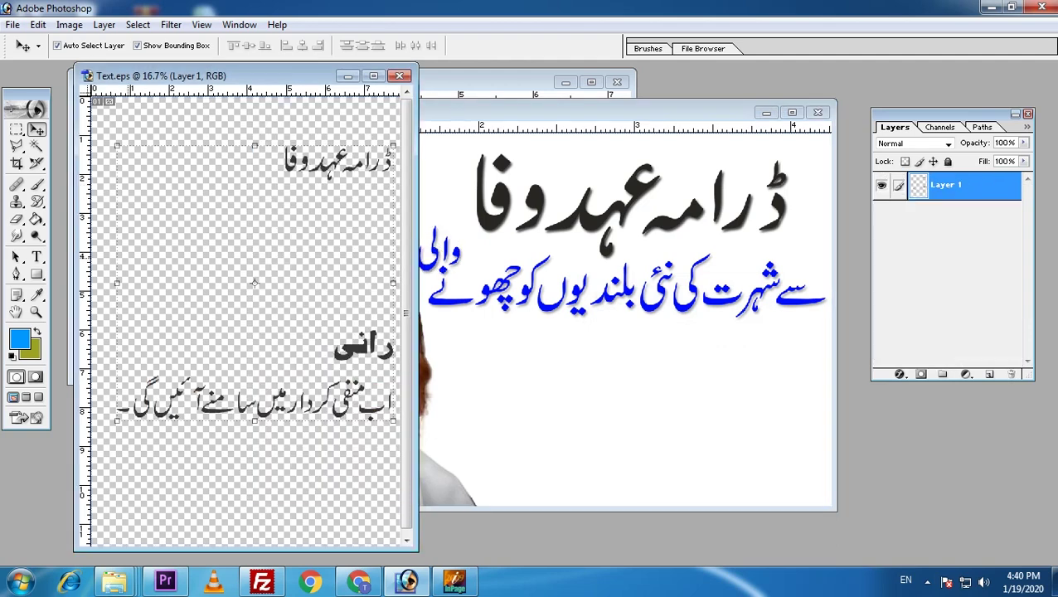
# - Place the word رانی below the headline in the thumbnail and shrink it to 81.2%
pyautogui.press('m')
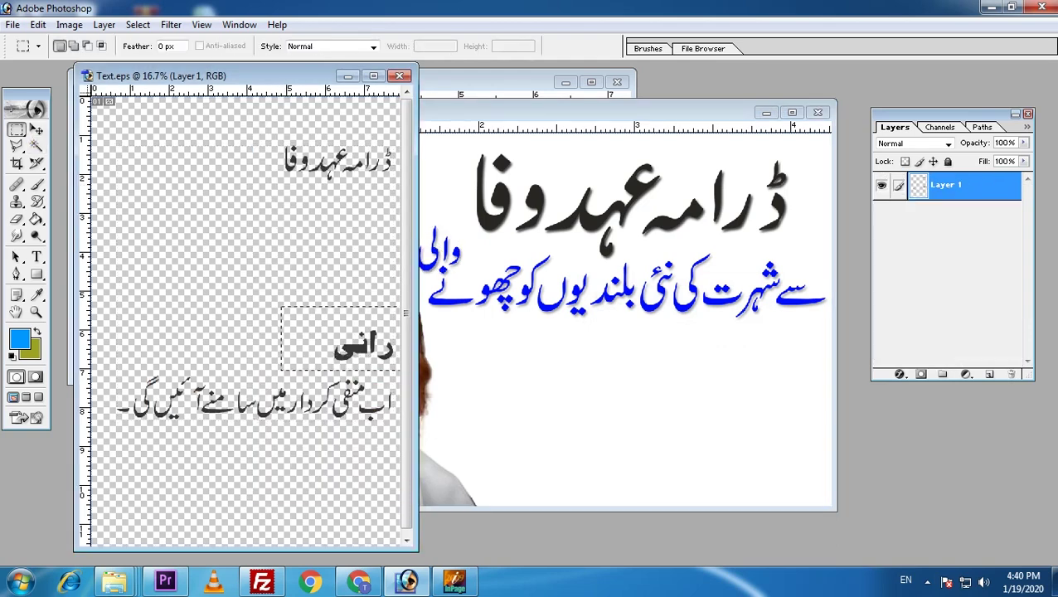
pyautogui.press('v')
pyautogui.moveTo(347, 339)
pyautogui.mouseDown()
pyautogui.moveTo(580, 348)
pyautogui.moveTo(600, 373)
pyautogui.mouseUp()
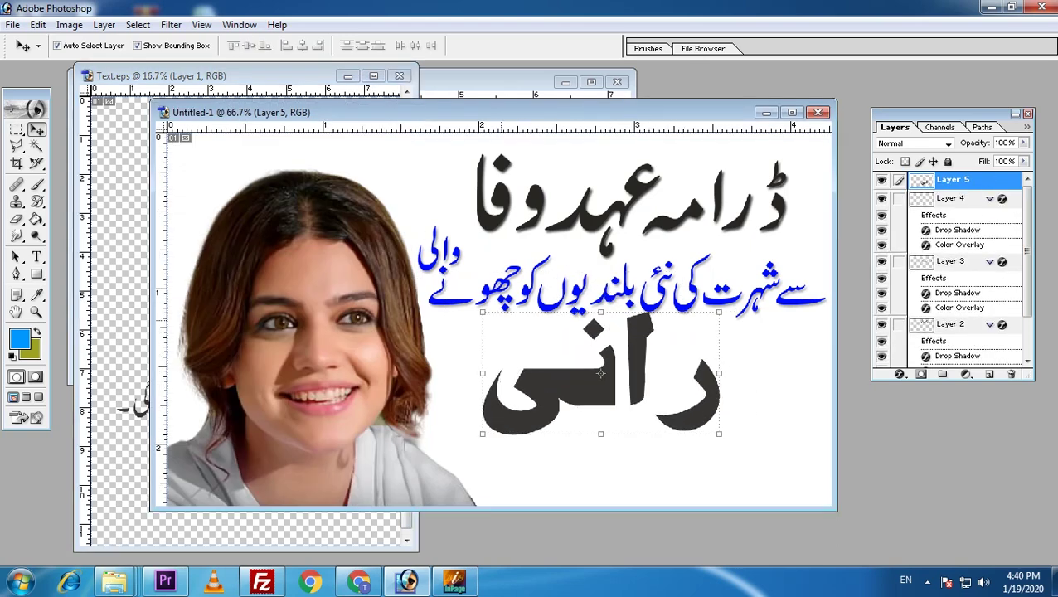
pyautogui.hotkey('ctrl', 't')
pyautogui.moveTo(719, 433); pyautogui.dragTo(692, 421)
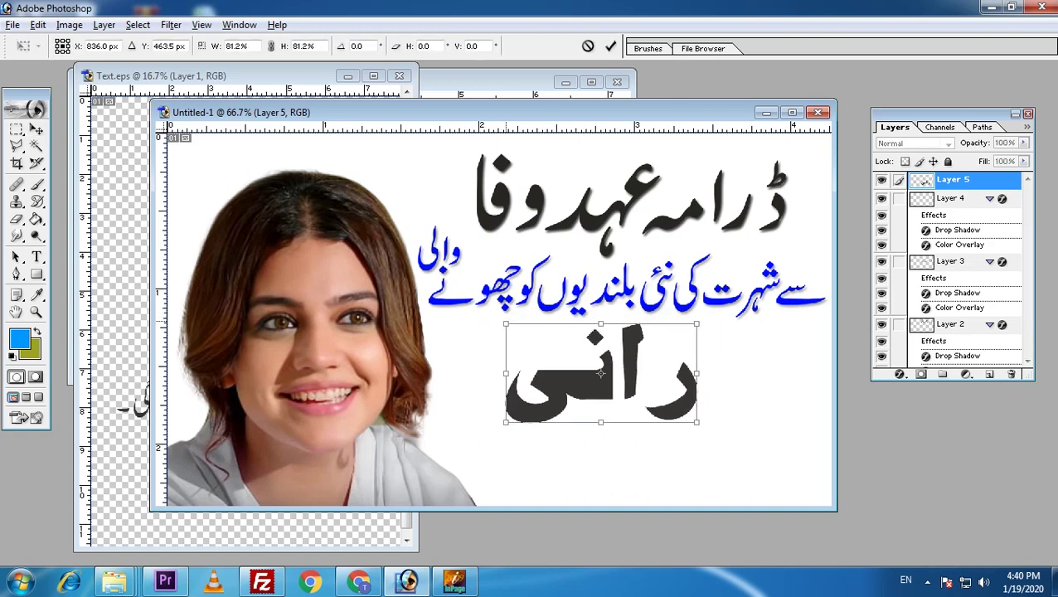
pyautogui.press('Return')
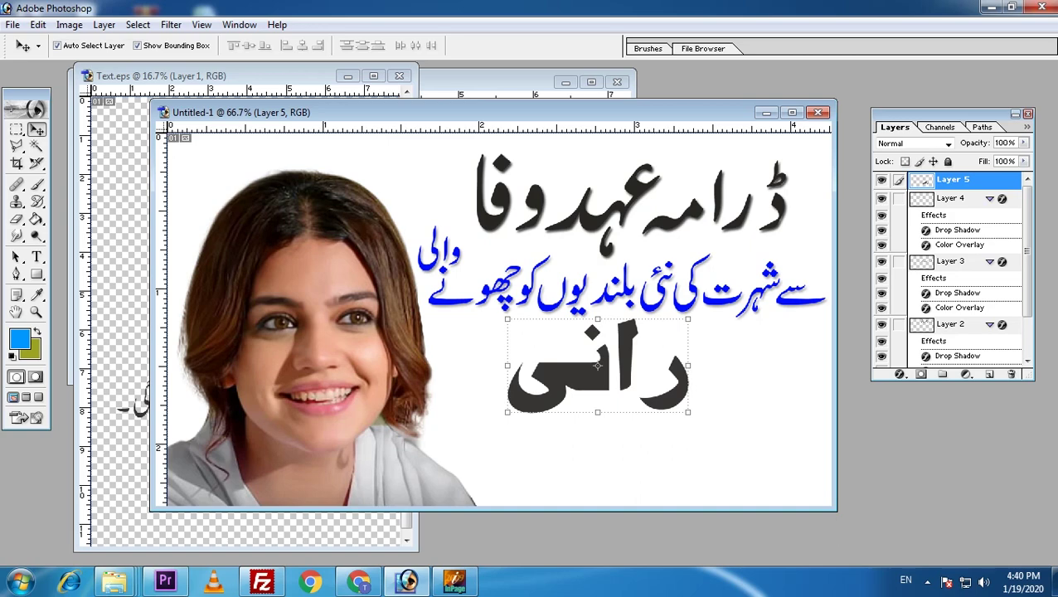
# - Give رانی a red Color Overlay, shift it slightly right, and bring Text.eps forward
pyautogui.doubleClick(961, 179)
pyautogui.click(644, 480)
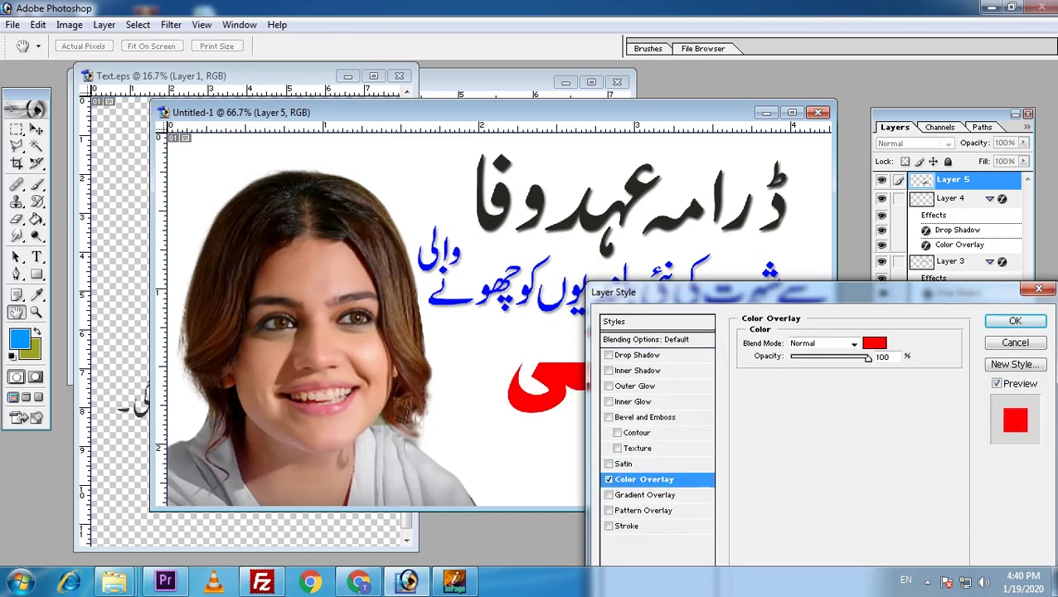
pyautogui.click(1014, 321)
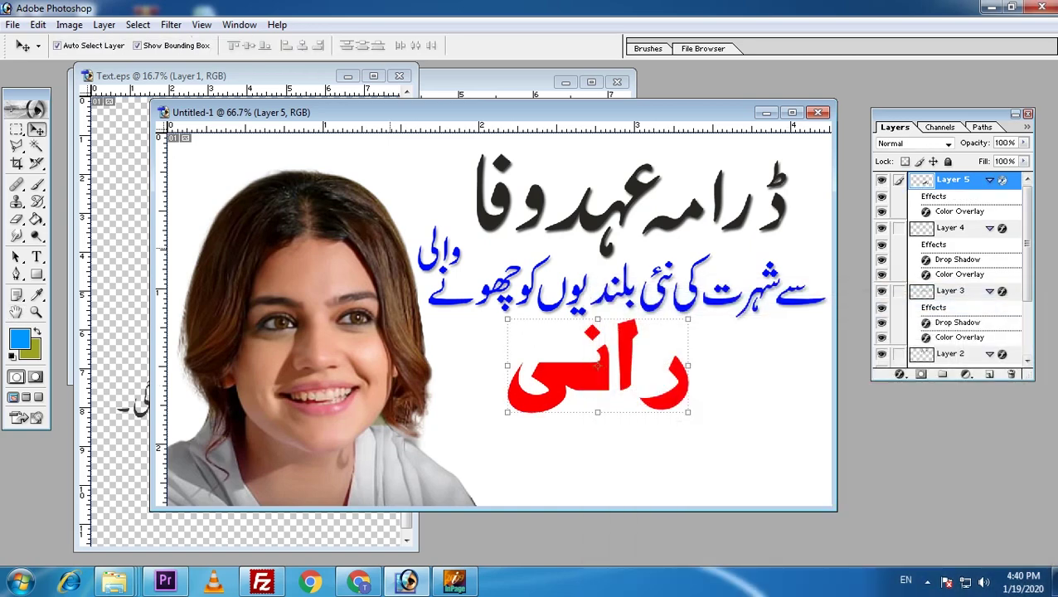
pyautogui.moveTo(597, 365); pyautogui.dragTo(610, 367)
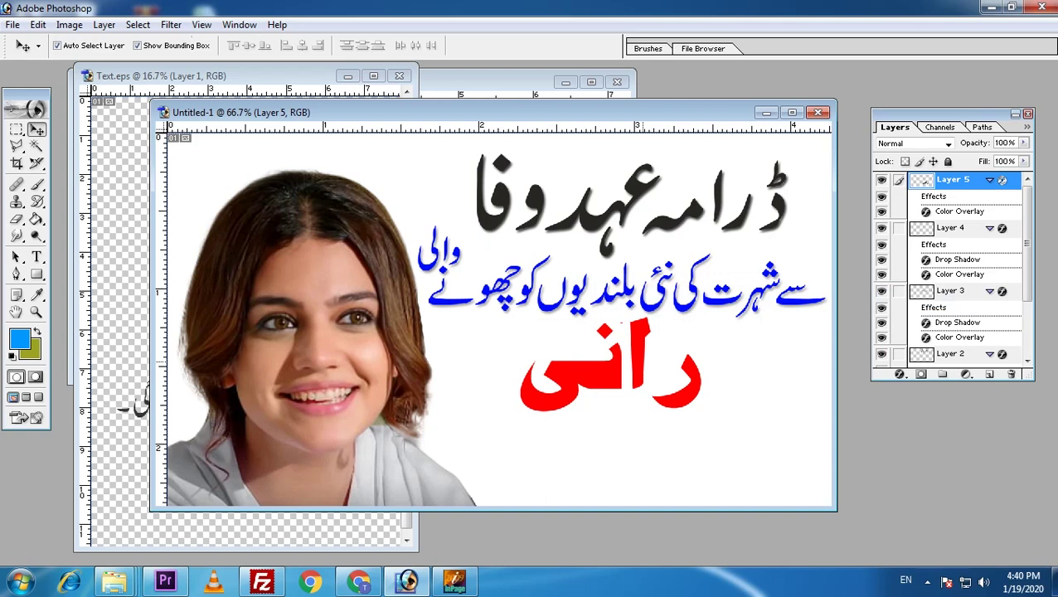
pyautogui.click(124, 339)
pyautogui.press('m')
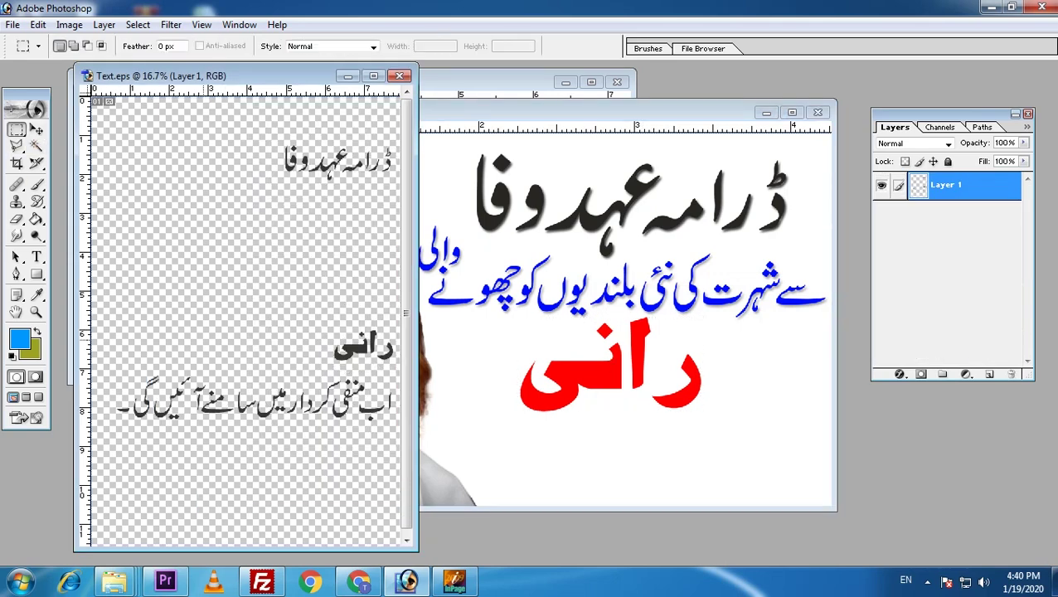
# - Erase the stray dash from the bottom Urdu line and copy that sentence into the thumbnail
pyautogui.moveTo(110, 389); pyautogui.dragTo(136, 431)
pyautogui.press('Delete')
pyautogui.hotkey('ctrl', 'd')
pyautogui.moveTo(120, 369); pyautogui.dragTo(399, 431)
pyautogui.click(37, 129)
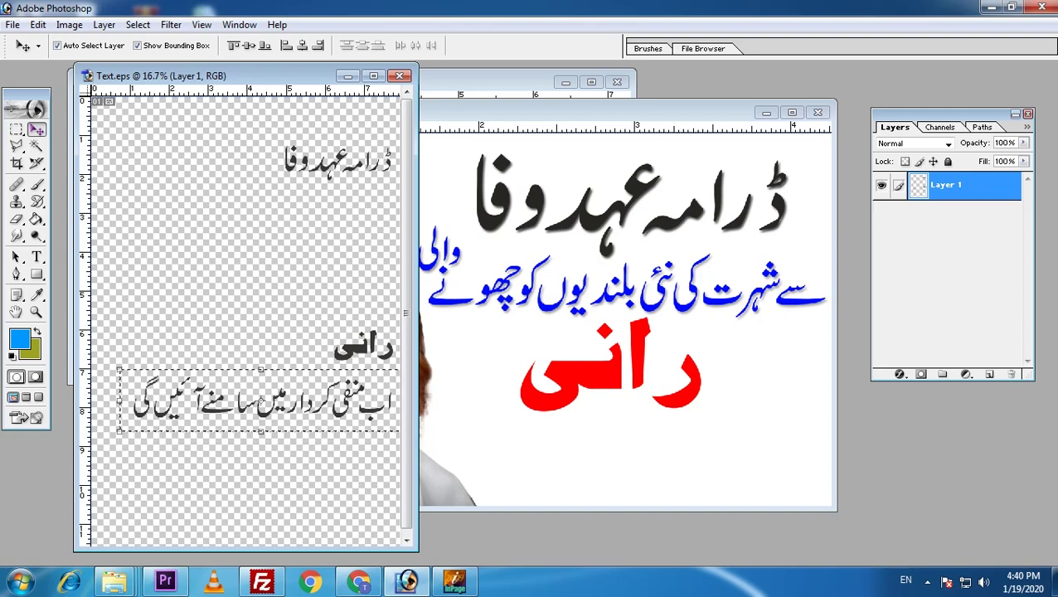
pyautogui.moveTo(259, 401); pyautogui.dragTo(539, 458)
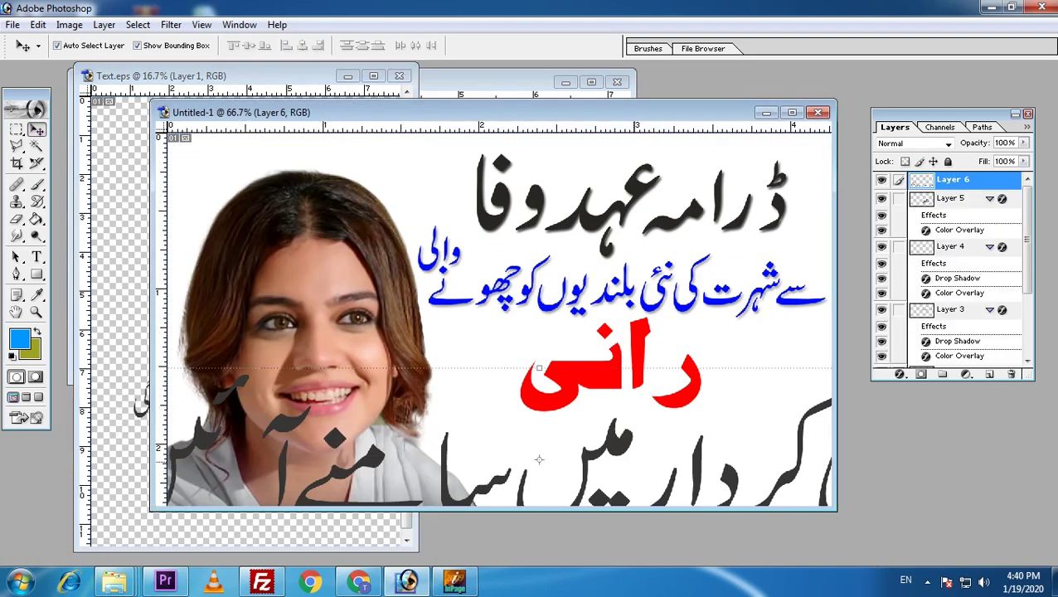
pyautogui.moveTo(539, 459); pyautogui.dragTo(721, 403)
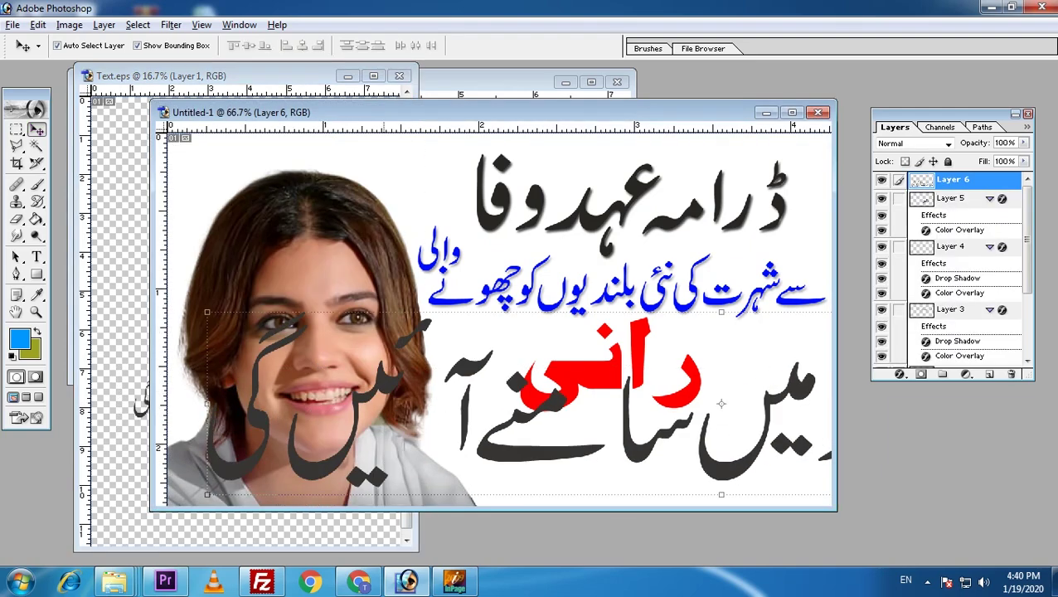
# - Shrink the pasted sentence to about 40% and place it along the bottom beneath رانی
pyautogui.hotkey('ctrl', 't')
pyautogui.moveTo(206, 494); pyautogui.dragTo(505, 441)
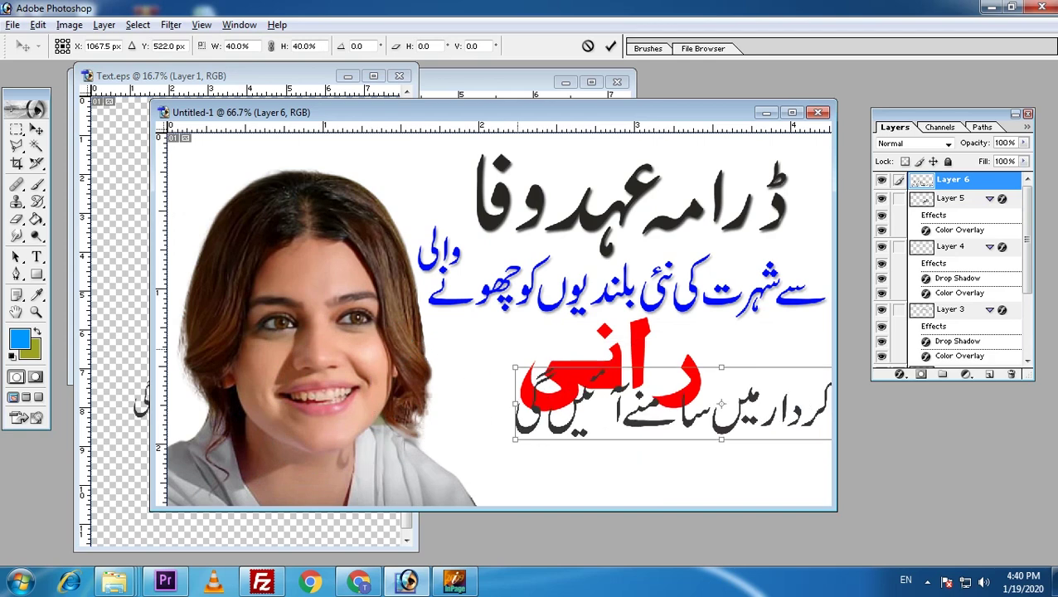
pyautogui.press('Return')
pyautogui.moveTo(721, 404); pyautogui.dragTo(605, 470)
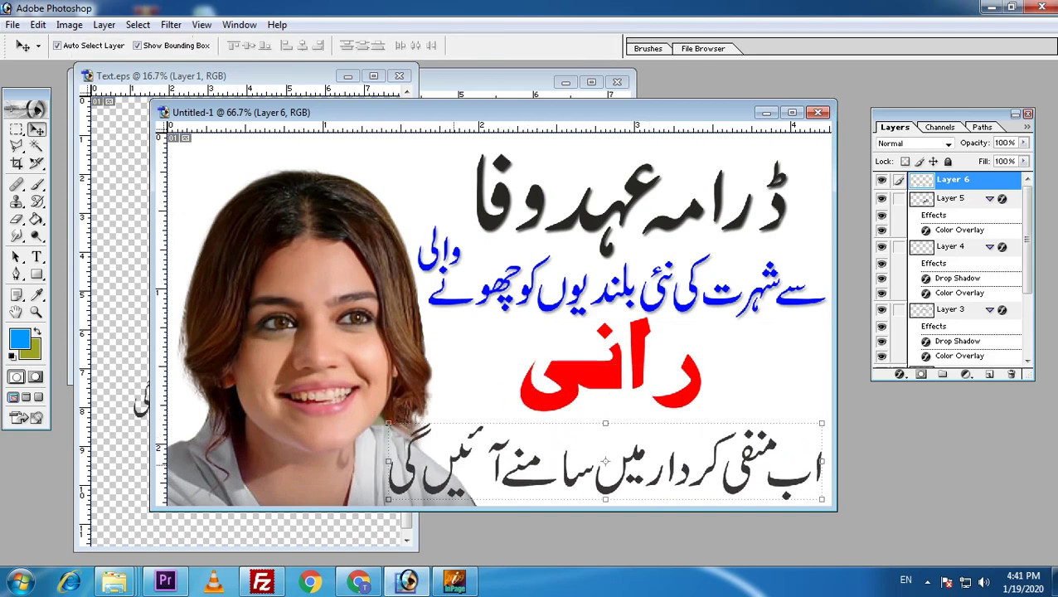
pyautogui.moveTo(821, 422); pyautogui.dragTo(770, 431)
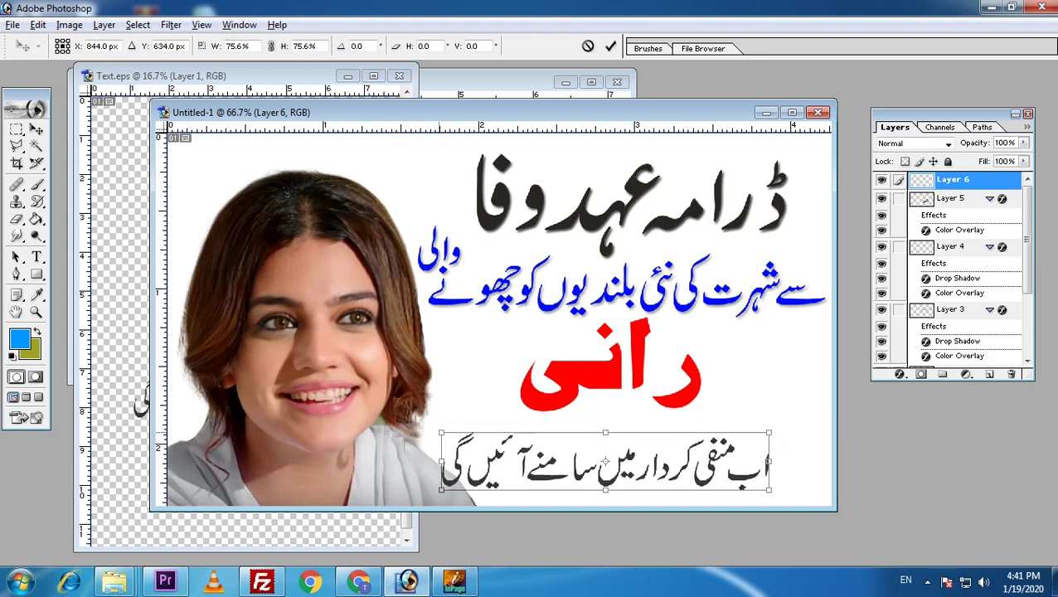
pyautogui.press('Return')
pyautogui.moveTo(605, 461); pyautogui.dragTo(642, 460)
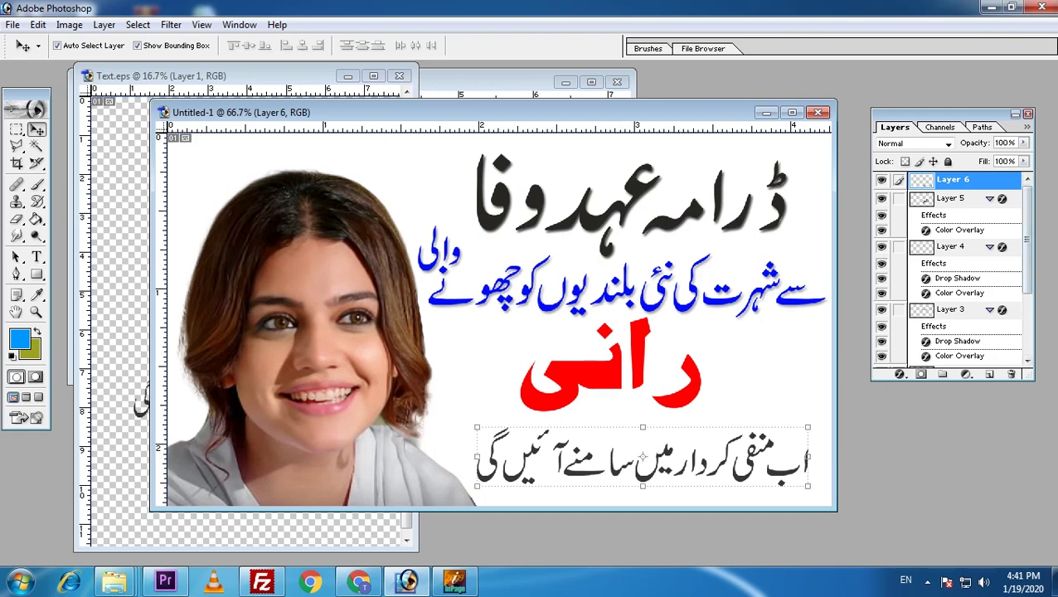
# - Apply a deep blue 000CFF Color Overlay to the bottom Urdu sentence on Layer 6
pyautogui.doubleClick(953, 179)
pyautogui.click(608, 479)
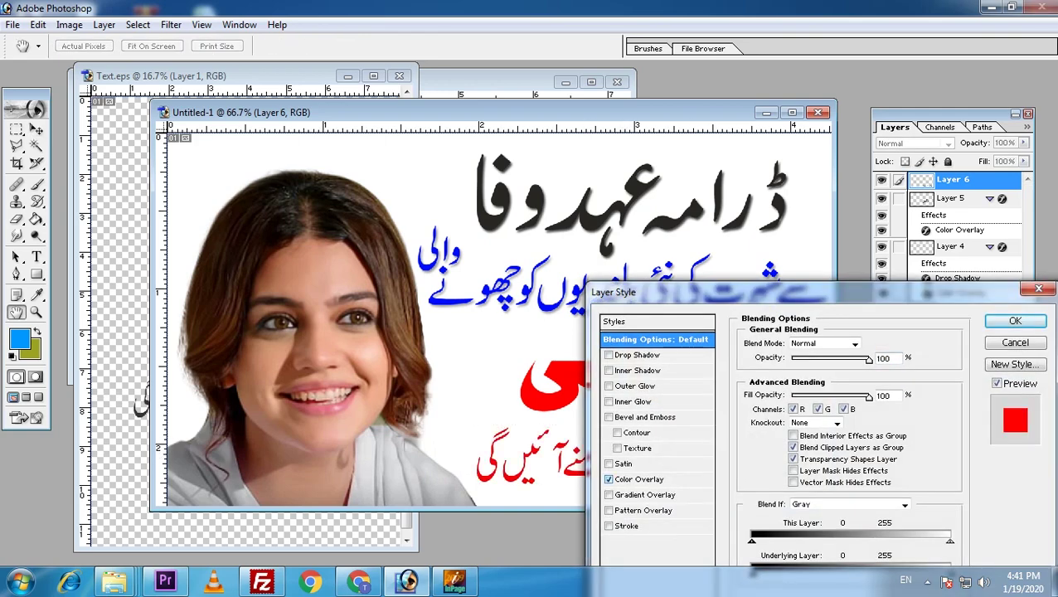
pyautogui.click(644, 479)
pyautogui.click(874, 342)
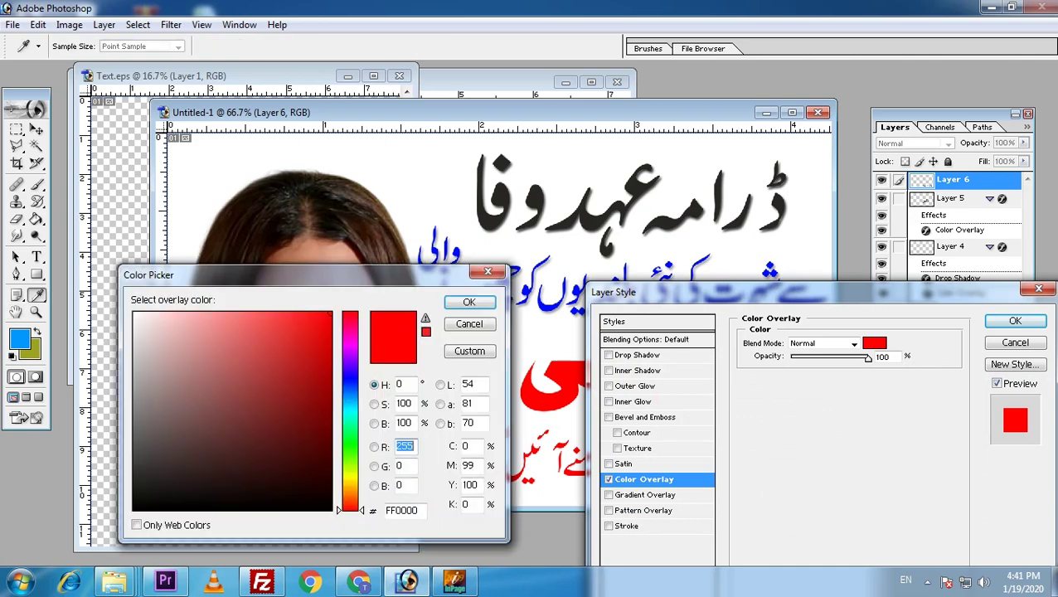
pyautogui.moveTo(348, 509); pyautogui.dragTo(348, 480)
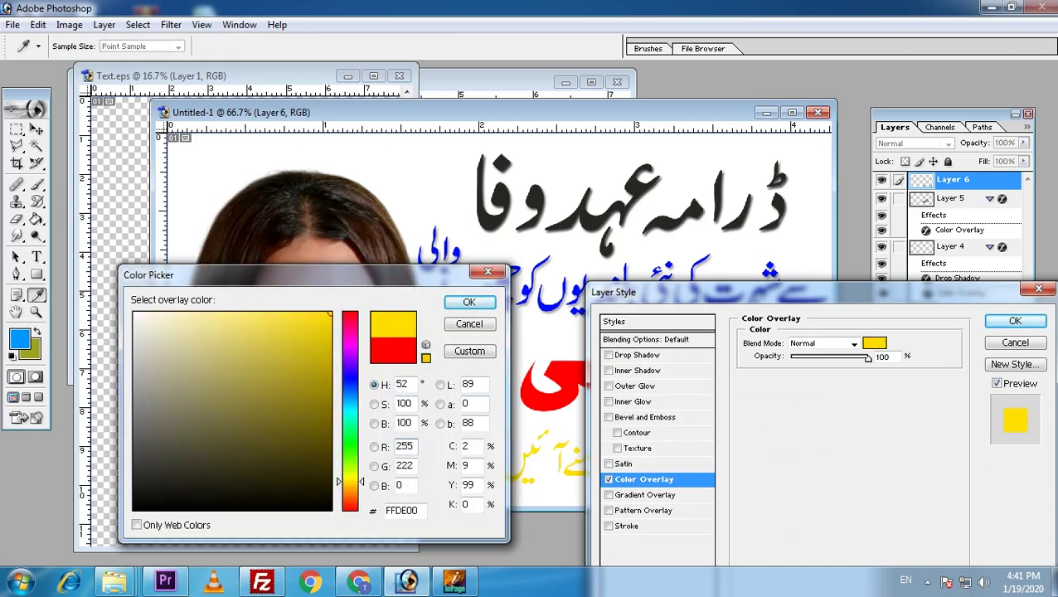
pyautogui.click(439, 248)
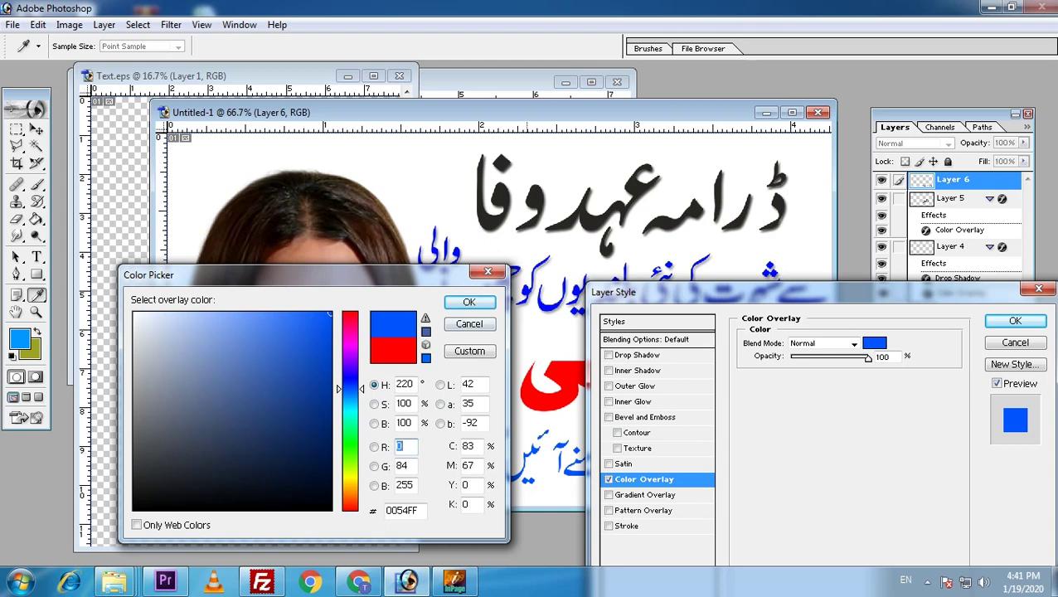
pyautogui.moveTo(350, 388); pyautogui.dragTo(349, 379)
pyautogui.press('Return')
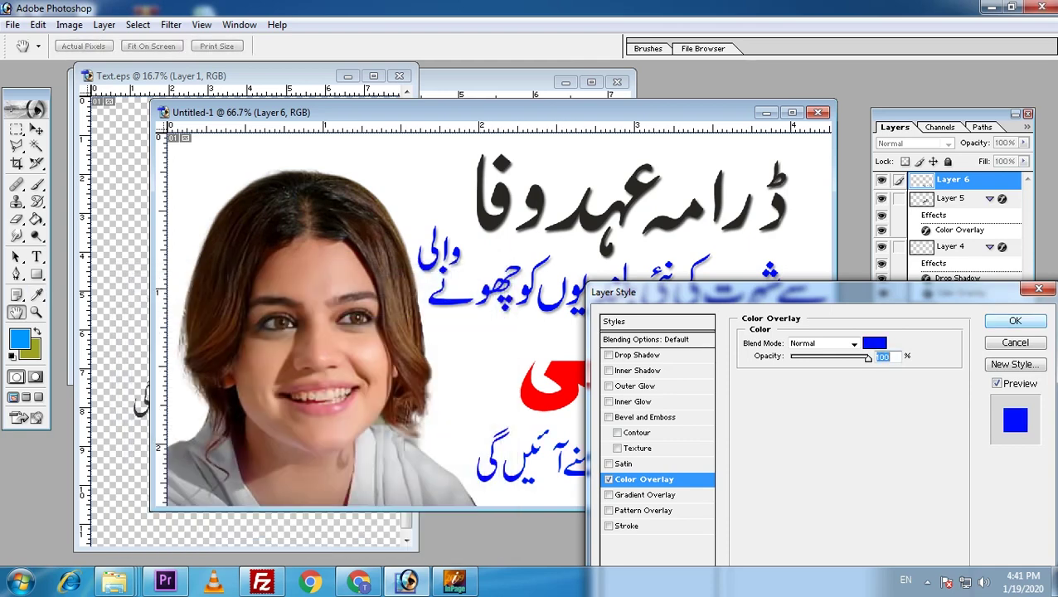
pyautogui.press('Return')
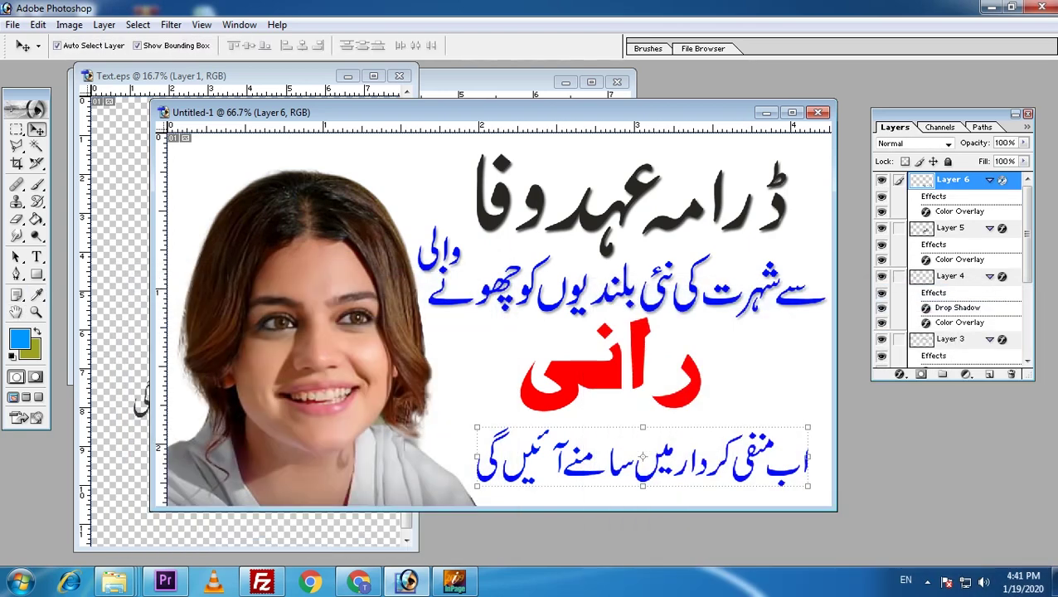
pyautogui.click(12, 25)
# - Save the thumbnail as a JPEG named Rani at quality 12
pyautogui.click(37, 165)
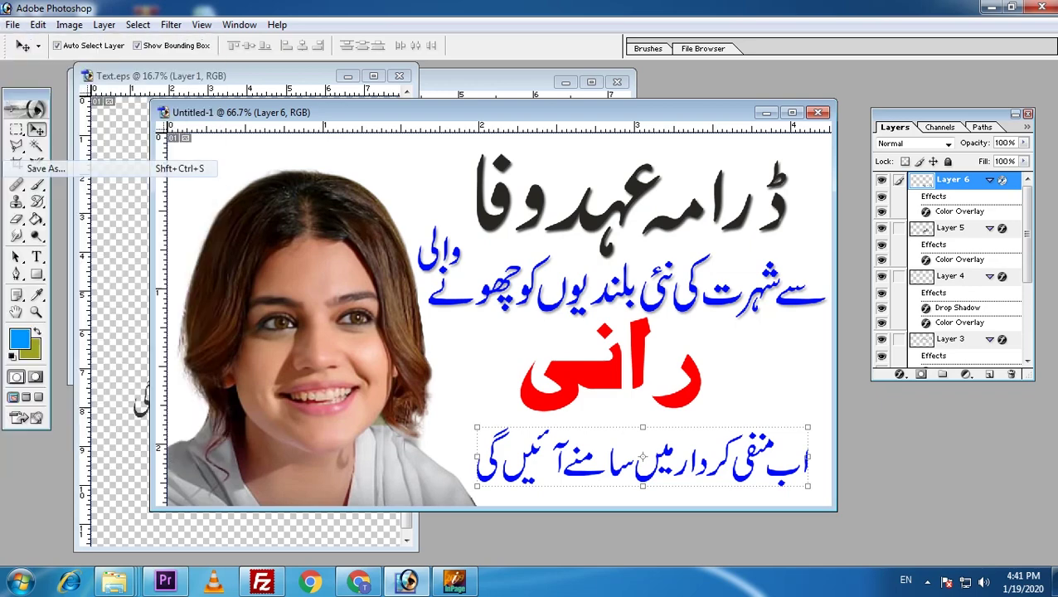
pyautogui.click(555, 371)
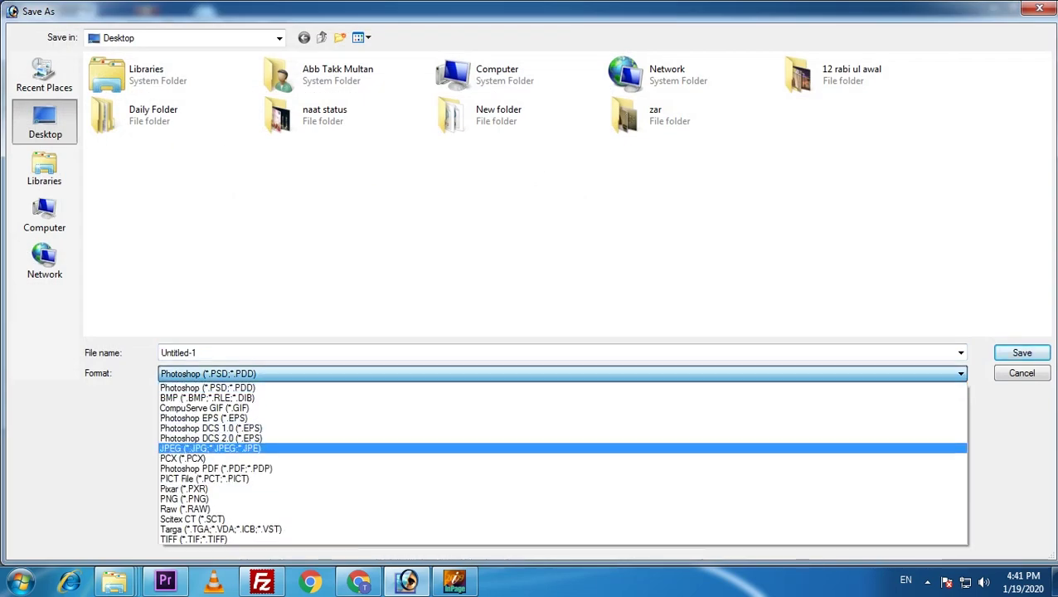
pyautogui.click(215, 445)
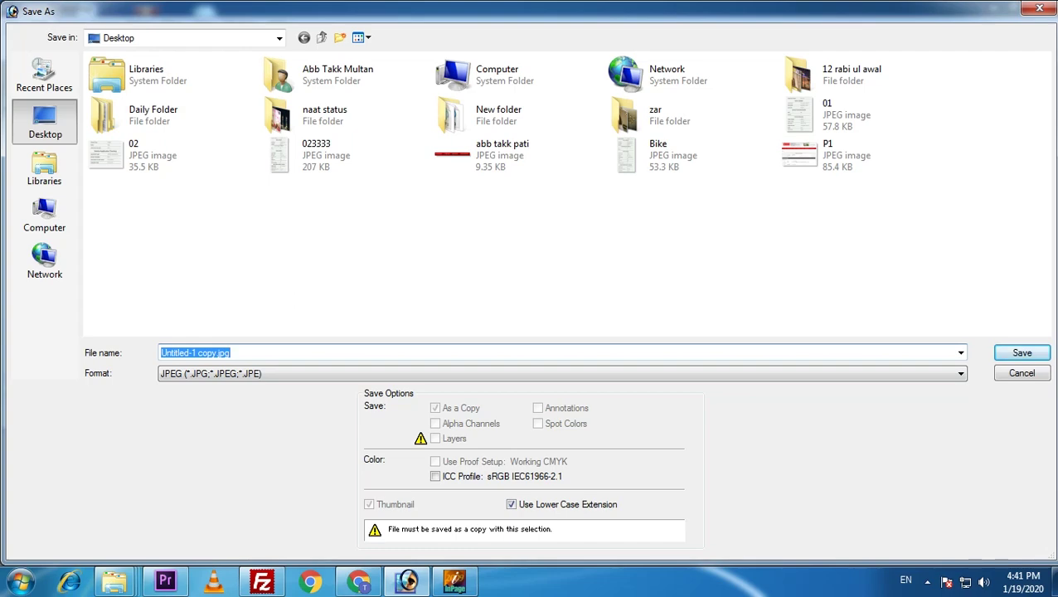
pyautogui.write('Rani')
pyautogui.press('Return')
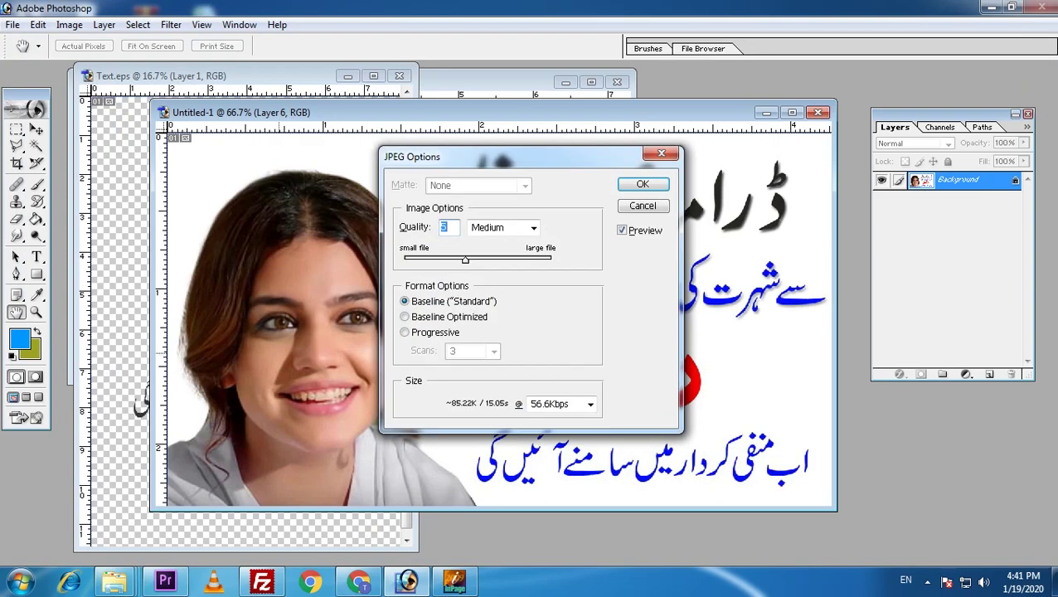
pyautogui.write('12')
pyautogui.press('Return')
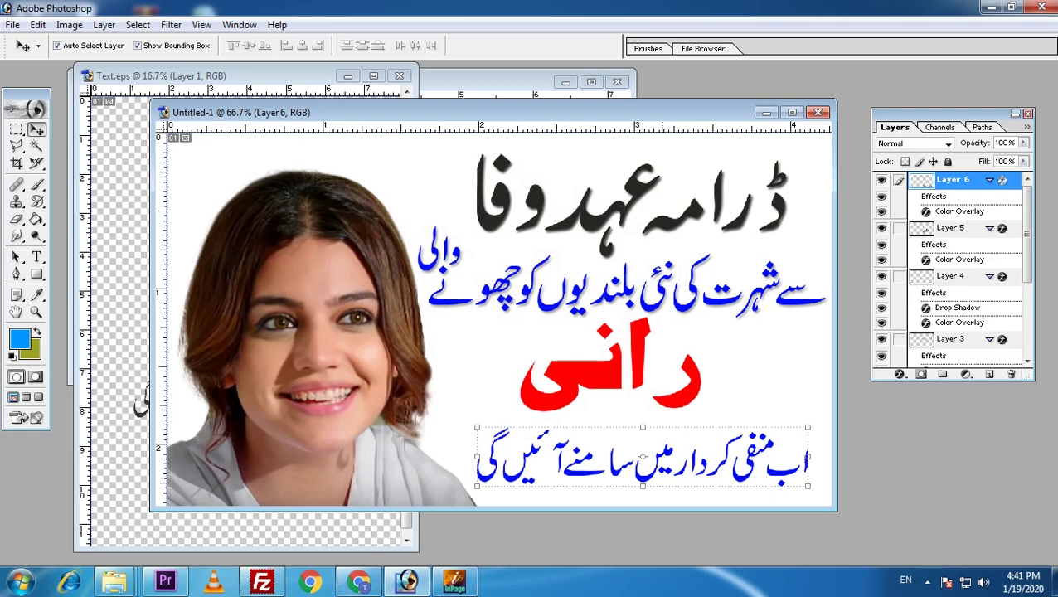
pyautogui.click(991, 6)
# - Open the zar folder full-screen, select the osman-zara image, and return to remove.bg in Chrome
pyautogui.doubleClick(203, 93)
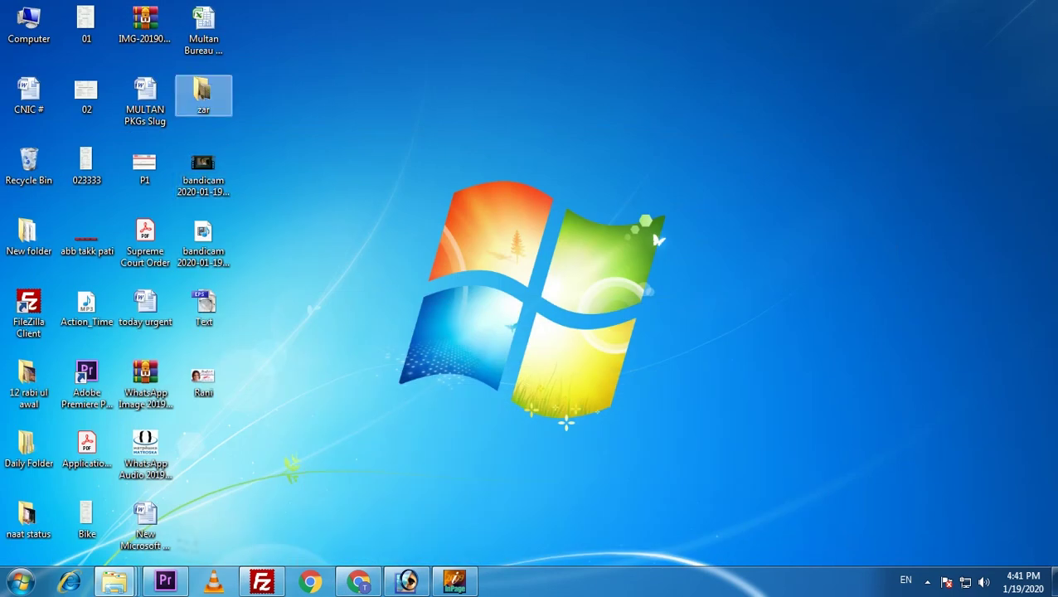
pyautogui.click(840, 47)
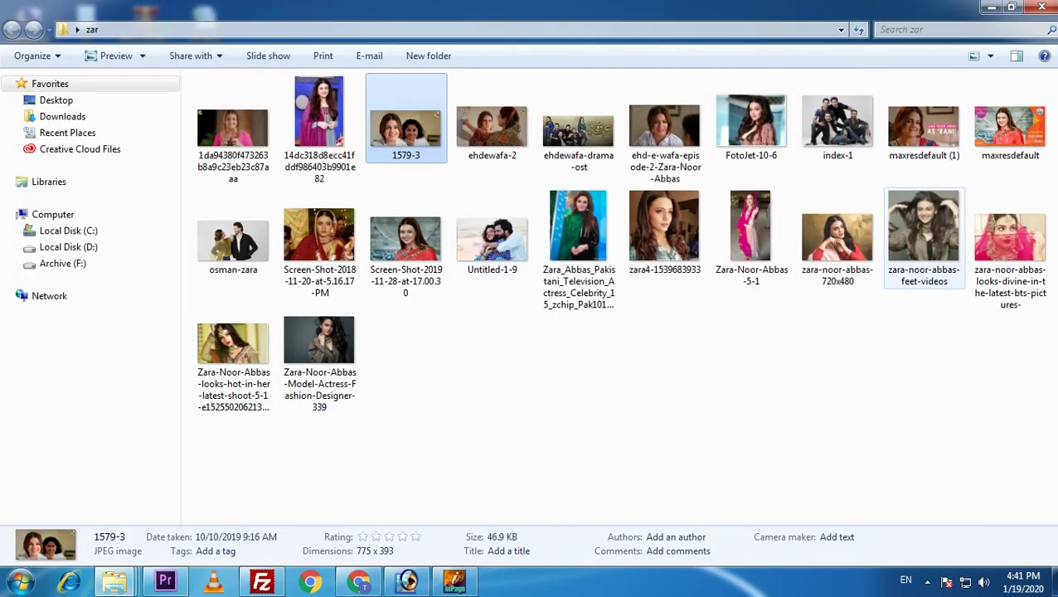
pyautogui.moveTo(233, 240)
pyautogui.mouseDown()
pyautogui.moveTo(415, 505)
pyautogui.moveTo(406, 571)
pyautogui.mouseUp()
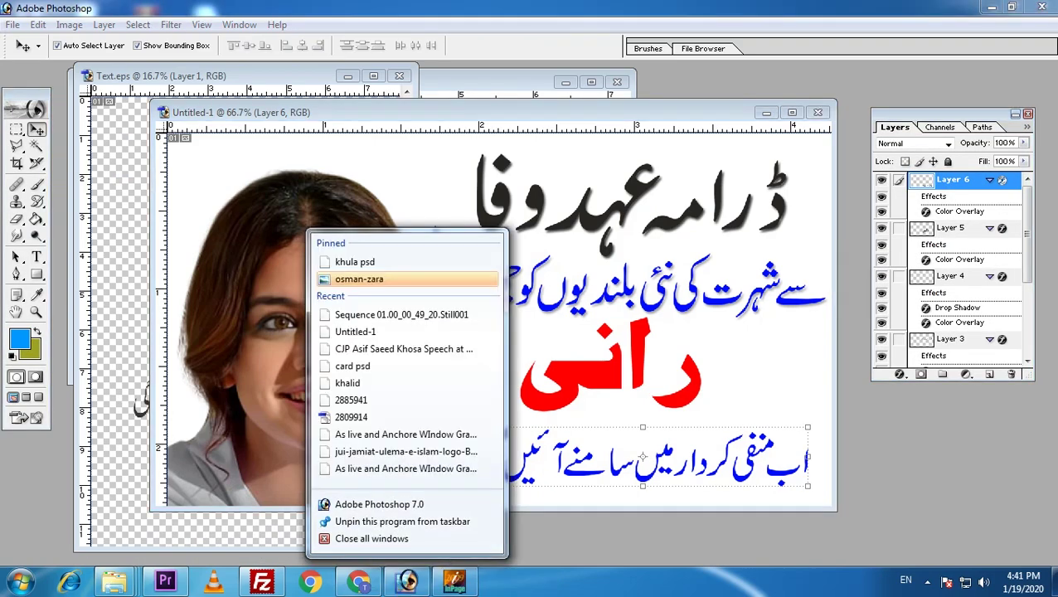
pyautogui.click(991, 7)
pyautogui.click(988, 8)
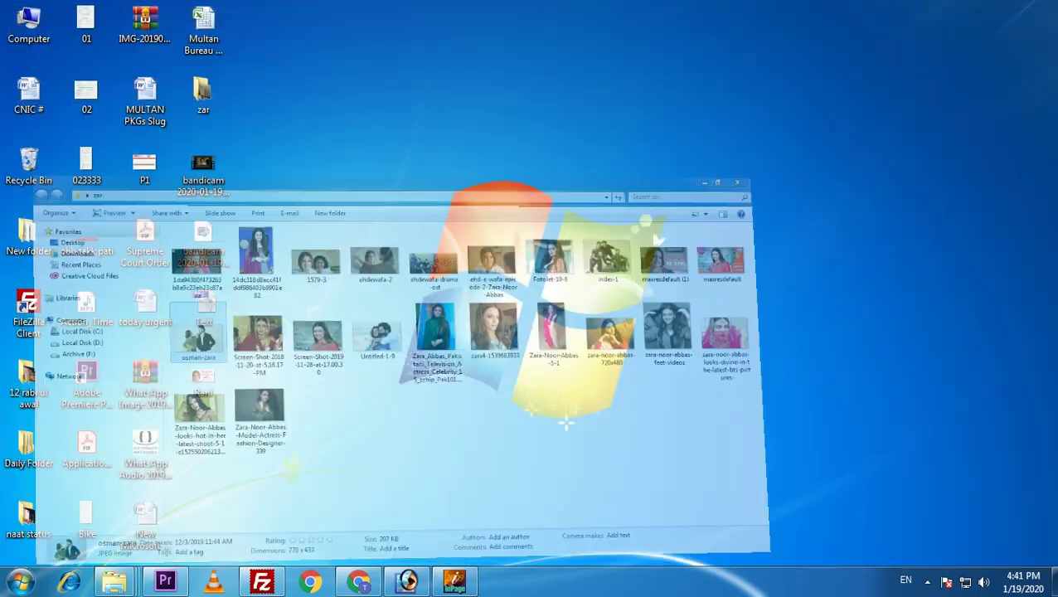
pyautogui.click(358, 580)
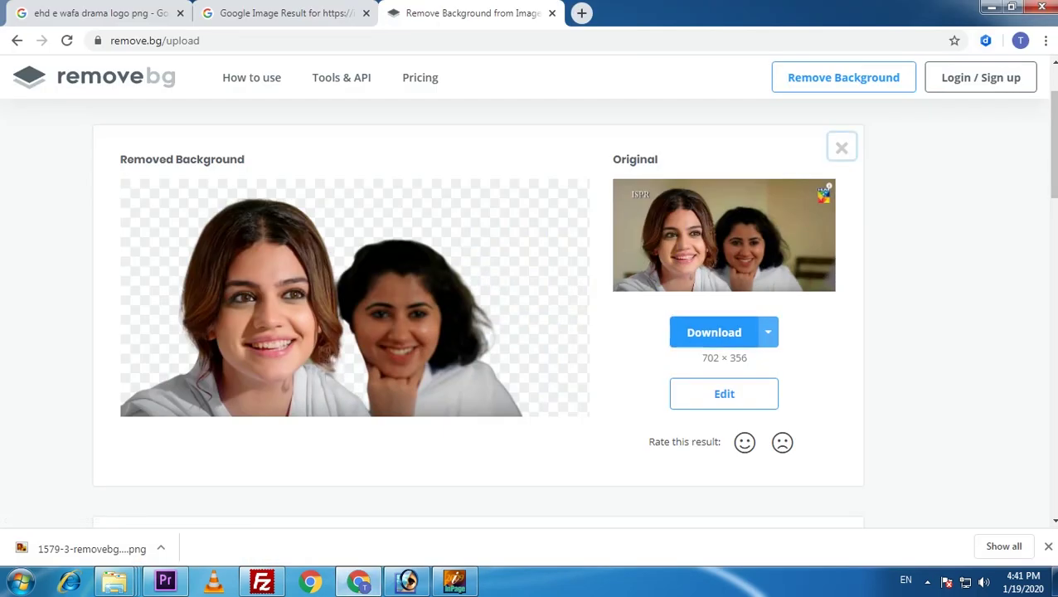
# - Upload the osman-zara photo from the zar folder to remove.bg and download the background-free cut-out
pyautogui.click(991, 7)
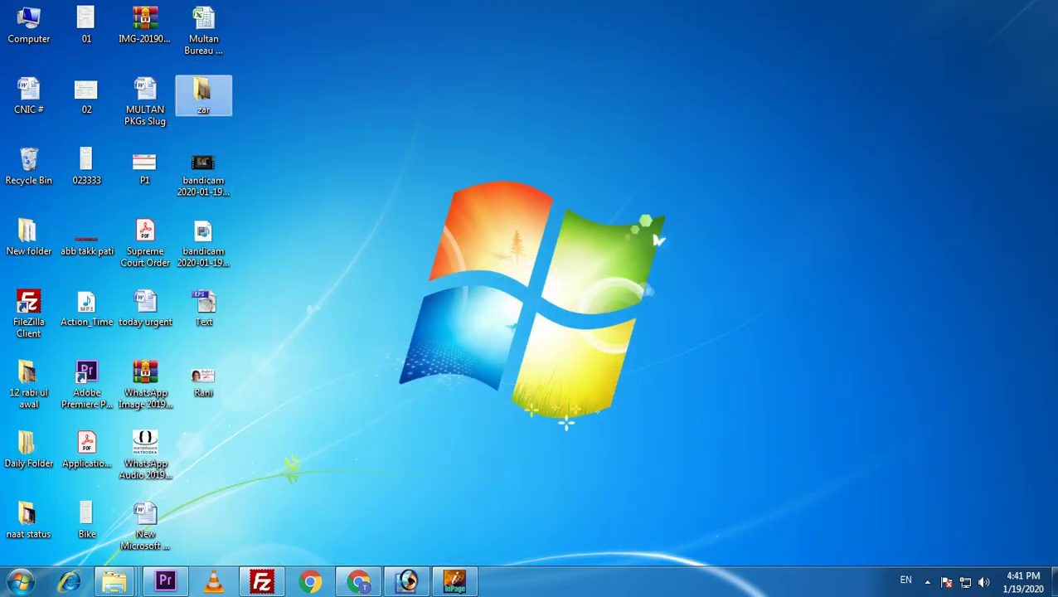
pyautogui.doubleClick(203, 98)
pyautogui.click(839, 38)
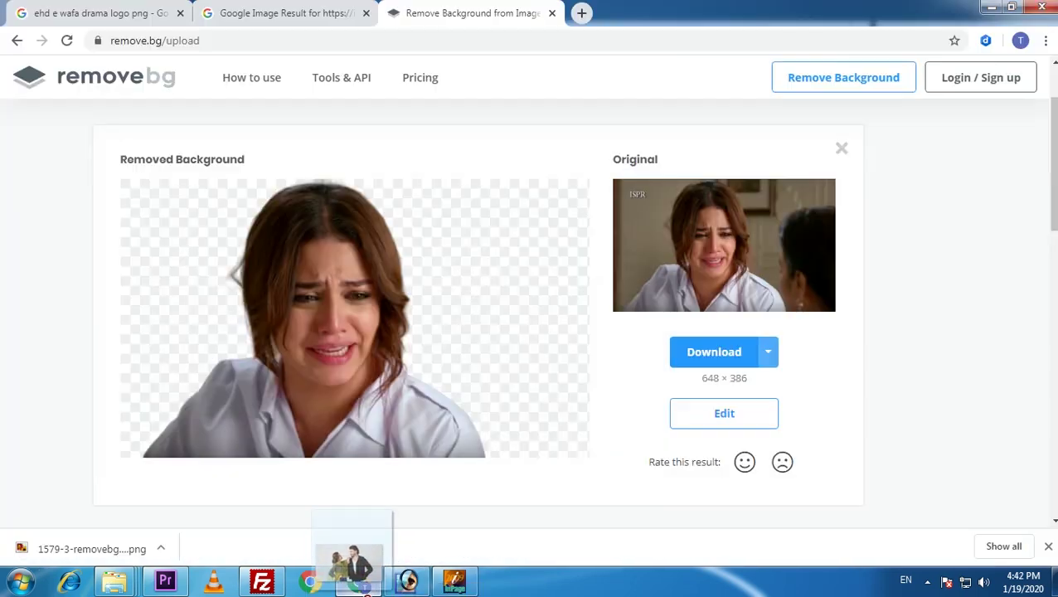
pyautogui.moveTo(233, 240); pyautogui.dragTo(477, 249)
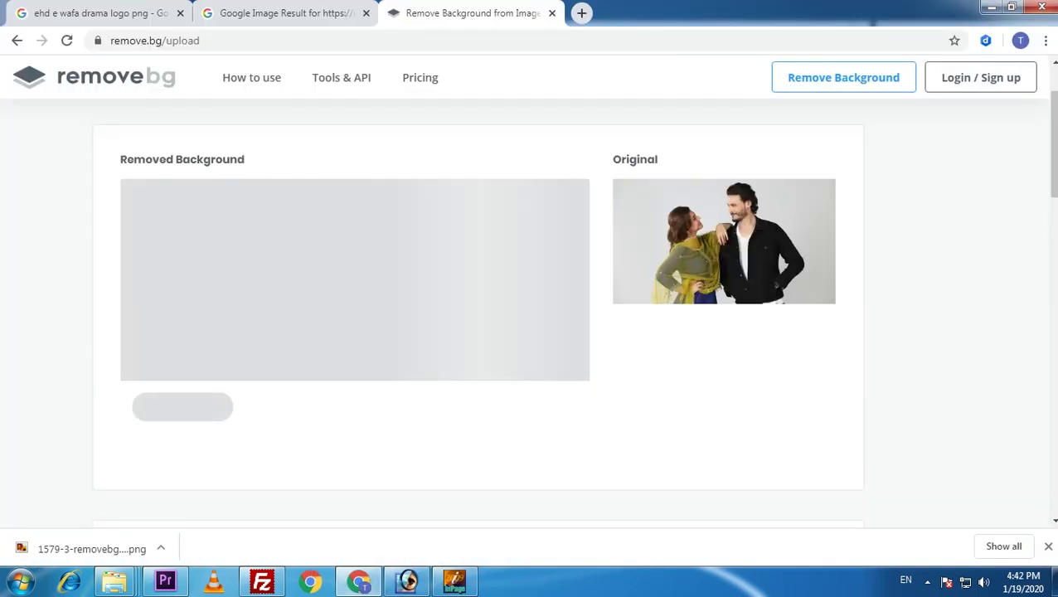
pyautogui.click(713, 343)
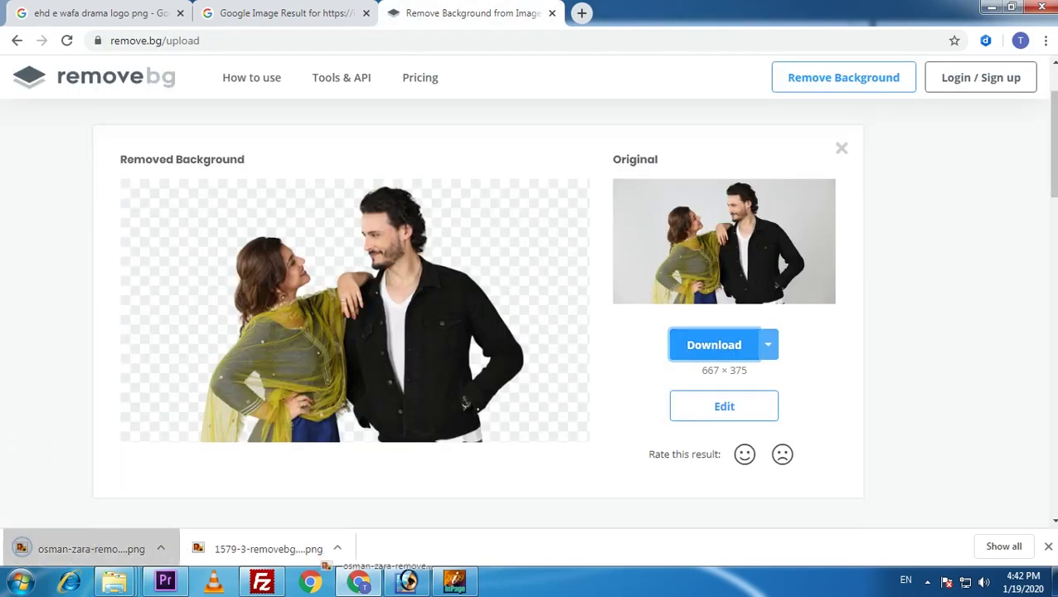
pyautogui.click(406, 580)
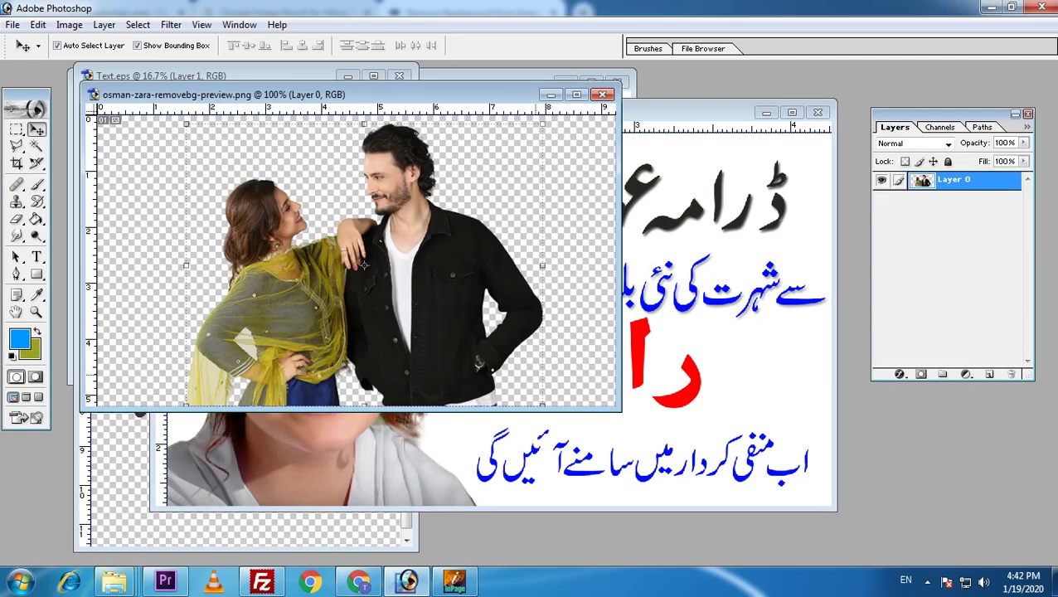
# - Copy the couple cut-out into the thumbnail as Layer 7, enlarge it and shift it right
pyautogui.moveTo(405, 307)
pyautogui.mouseDown()
pyautogui.moveTo(713, 395)
pyautogui.moveTo(591, 346)
pyautogui.mouseUp()
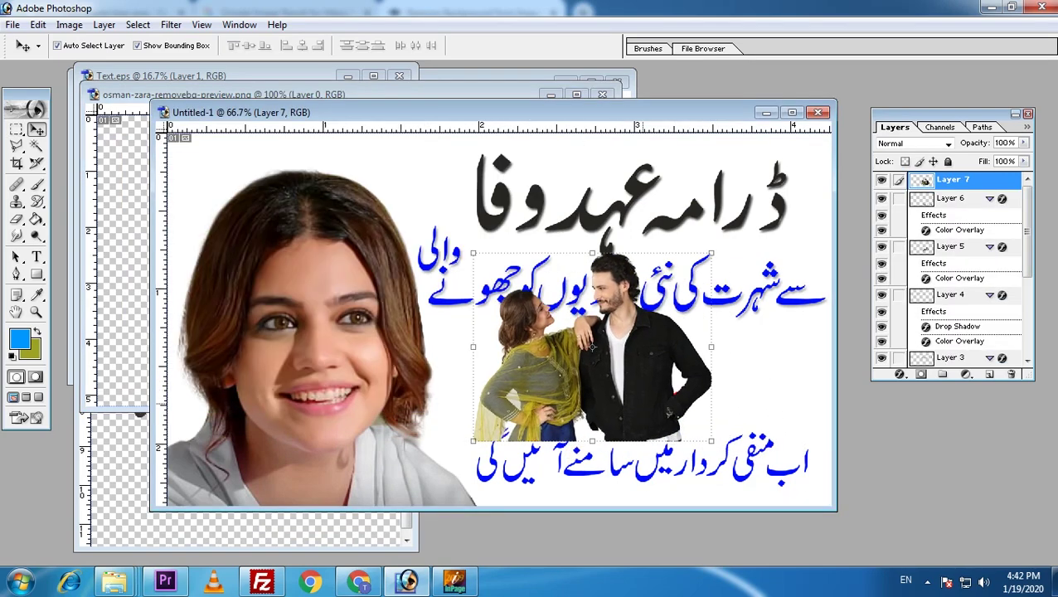
pyautogui.hotkey('ctrl', 't')
pyautogui.moveTo(712, 441); pyautogui.dragTo(790, 503)
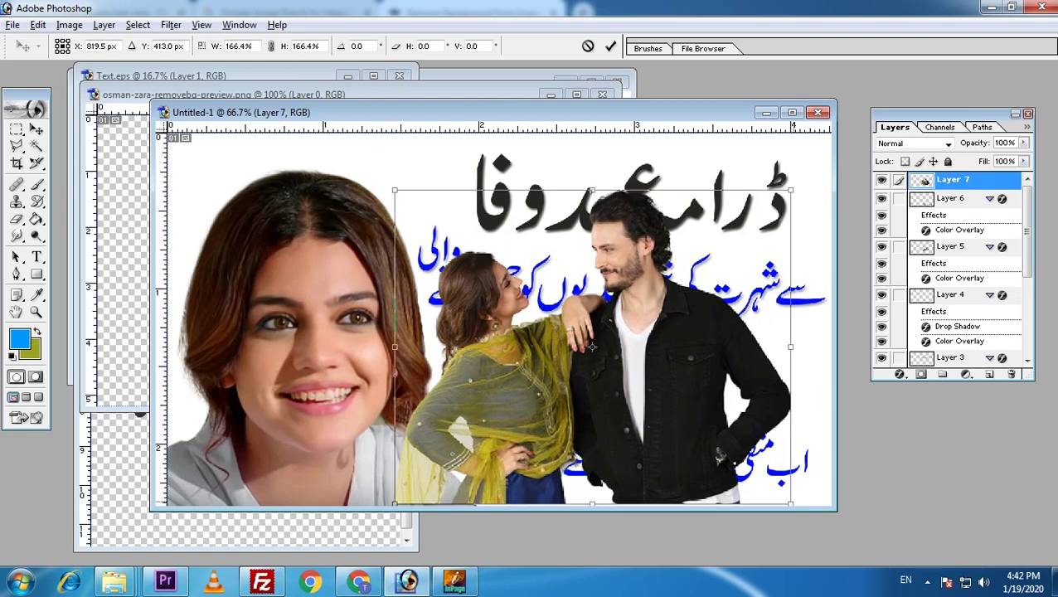
pyautogui.press('Return')
pyautogui.moveTo(592, 347); pyautogui.dragTo(666, 349)
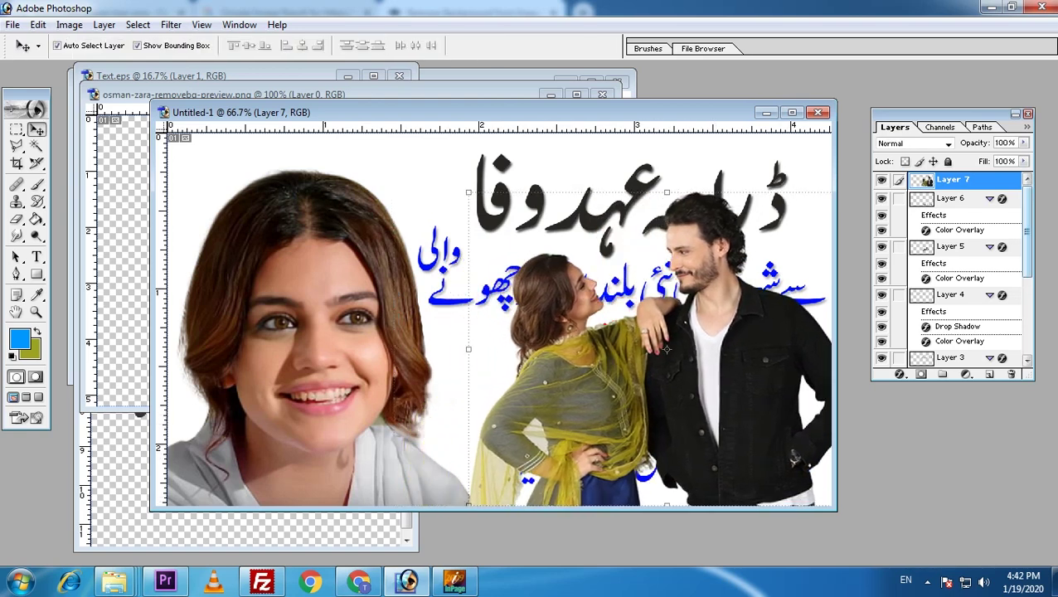
pyautogui.click(1022, 142)
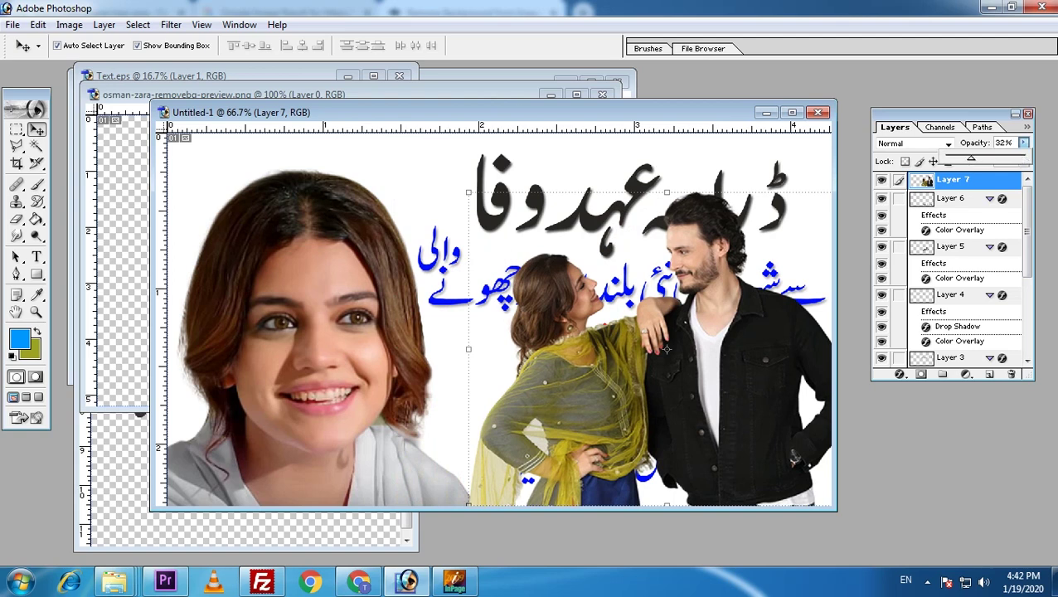
# - Fade the couple image to 41% opacity, enlarge it to about 119% and reposition it behind the headline
pyautogui.moveTo(971, 157); pyautogui.dragTo(974, 157)
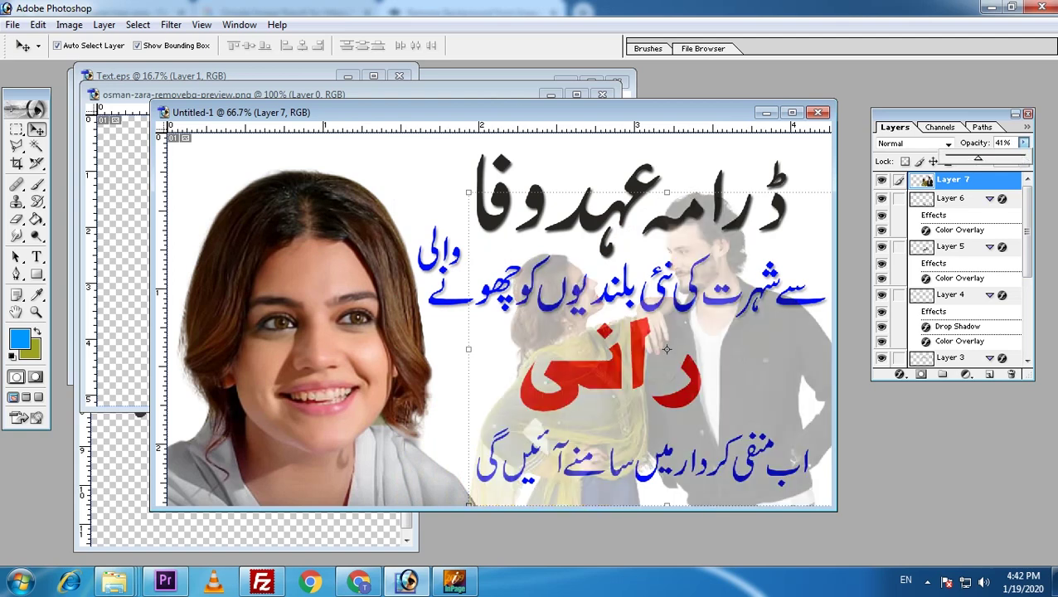
pyautogui.moveTo(665, 349); pyautogui.dragTo(594, 309)
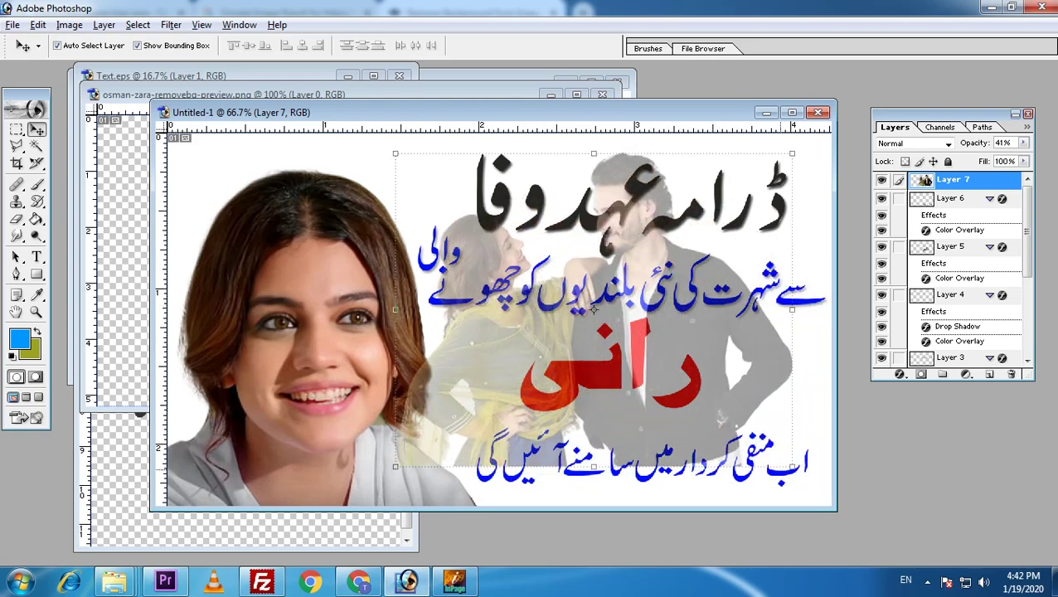
pyautogui.hotkey('ctrl', 't')
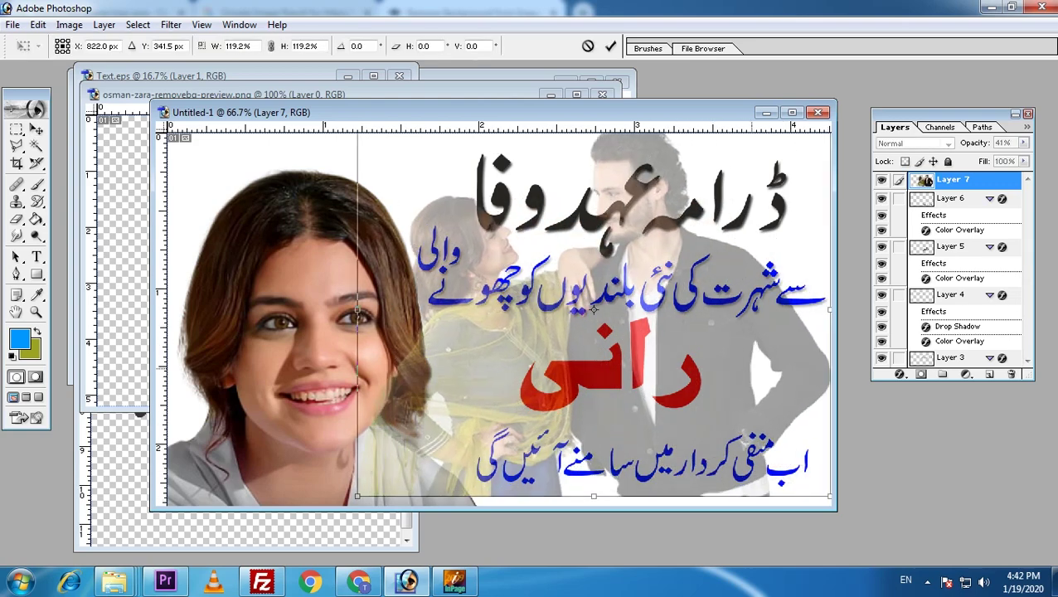
pyautogui.moveTo(792, 467); pyautogui.dragTo(892, 522)
pyautogui.moveTo(655, 334); pyautogui.dragTo(663, 318)
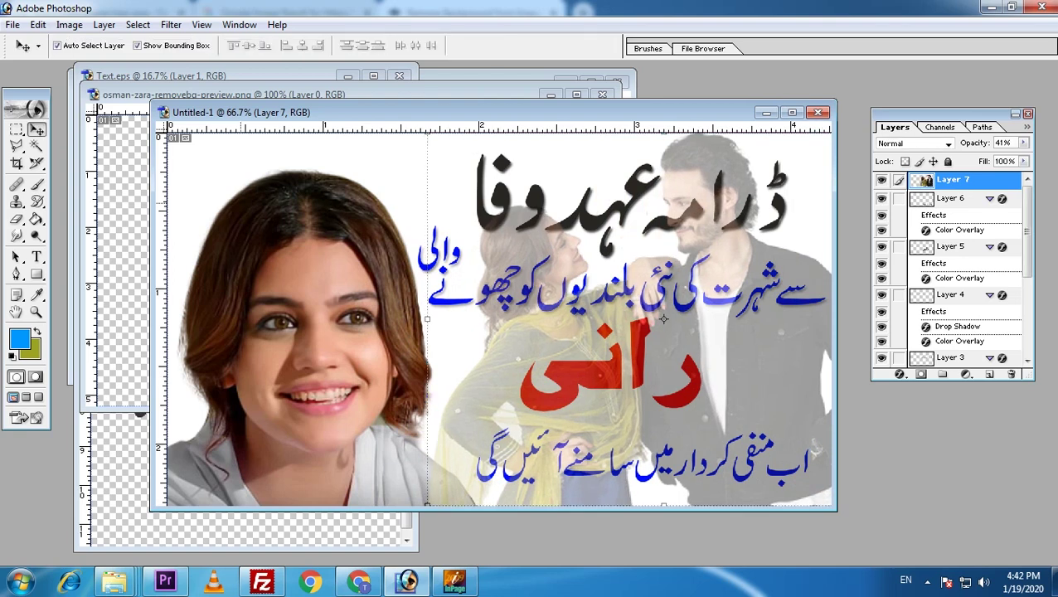
# - Move Layer 7 down the stack to sit just above Layer 1, behind all text layers
pyautogui.press('m')
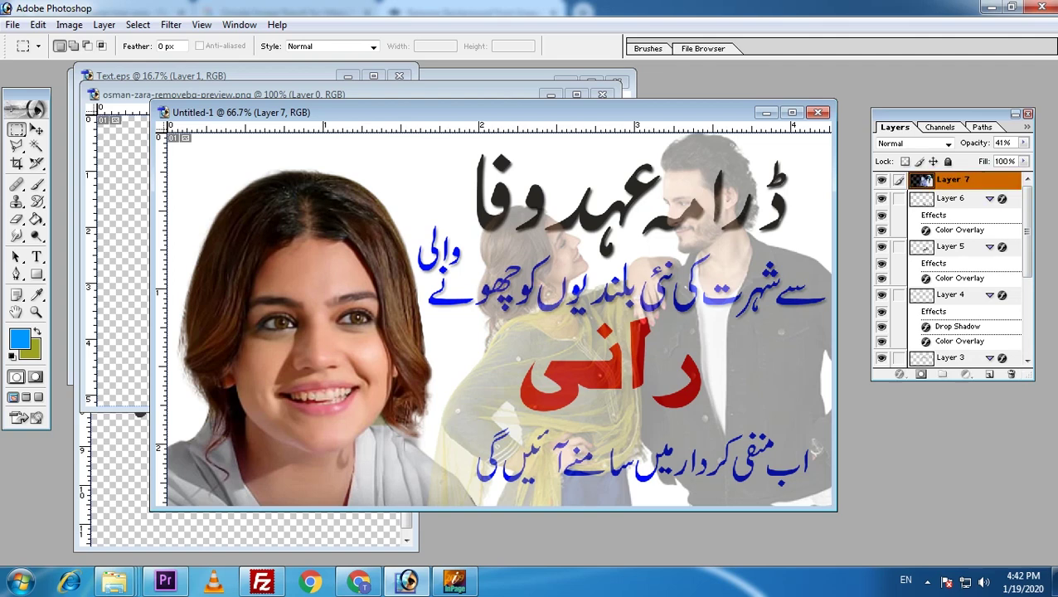
pyautogui.moveTo(953, 179); pyautogui.dragTo(953, 287)
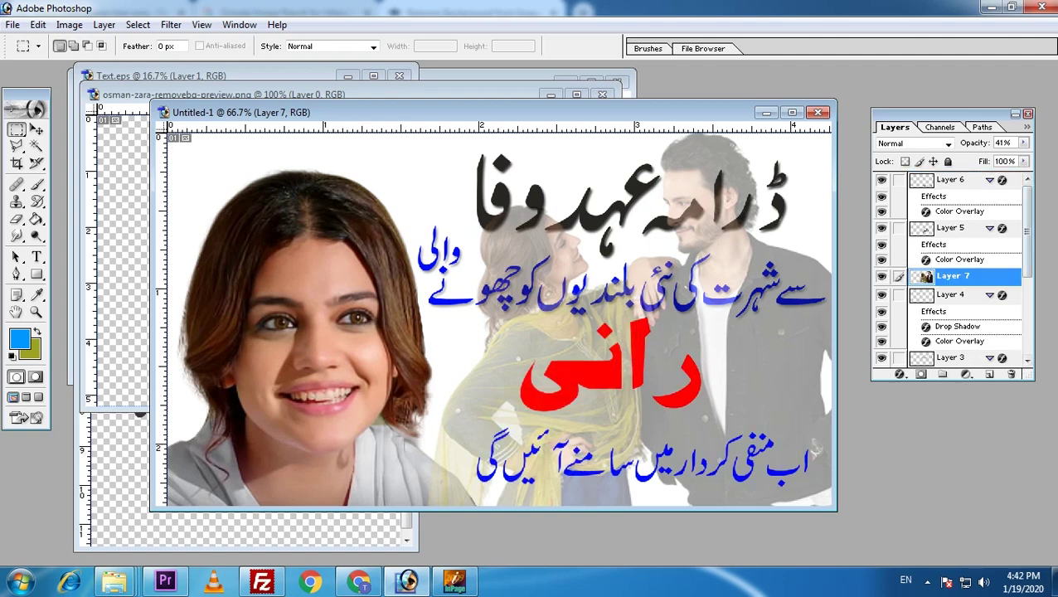
pyautogui.scroll(-5, 949, 269)
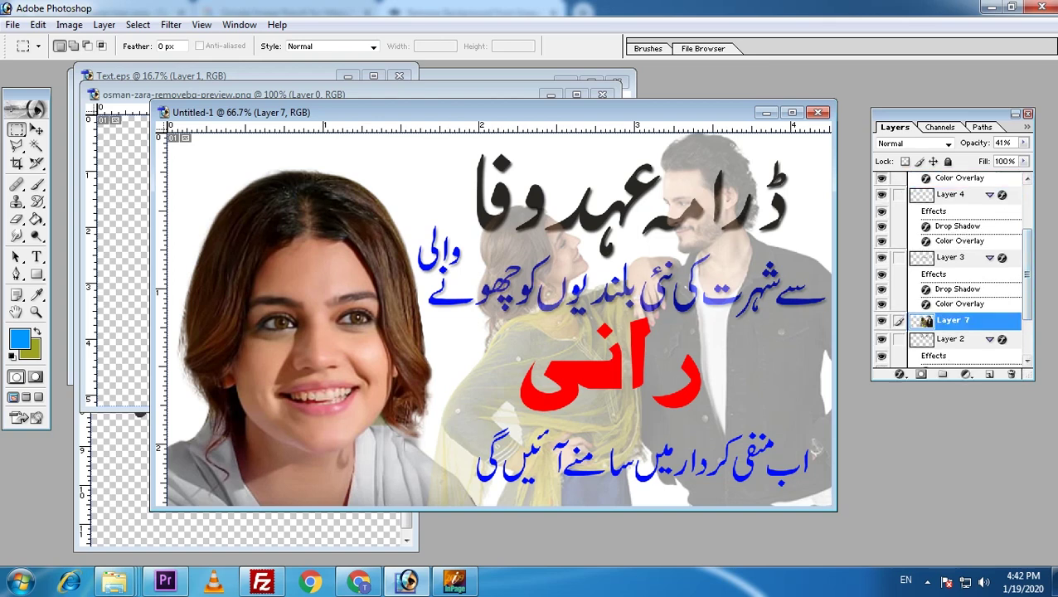
pyautogui.hotkey('ctrl', '[')
pyautogui.hotkey('ctrl', '[')
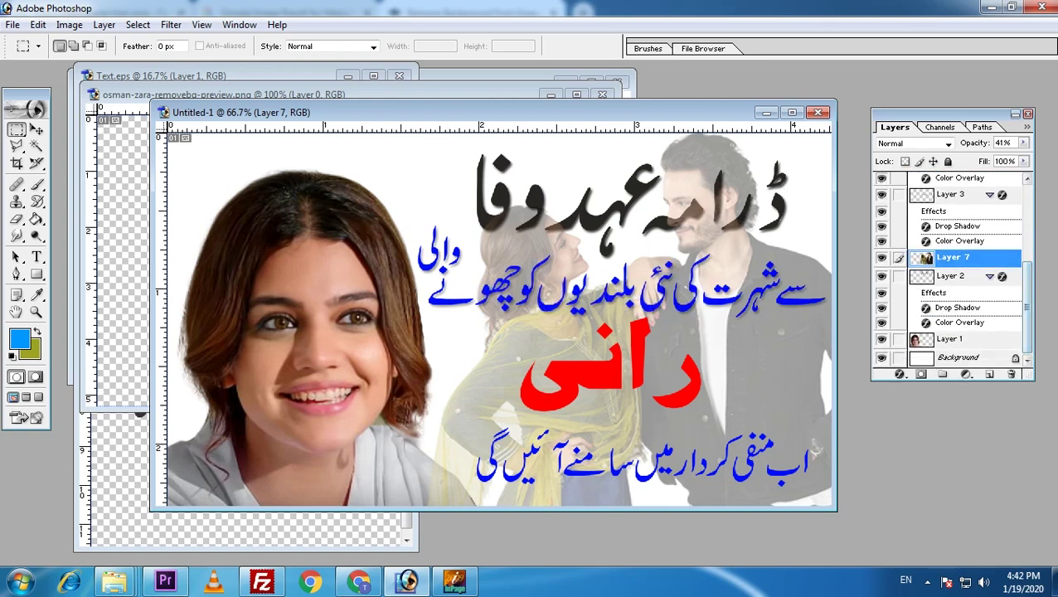
pyautogui.moveTo(953, 257); pyautogui.dragTo(953, 330)
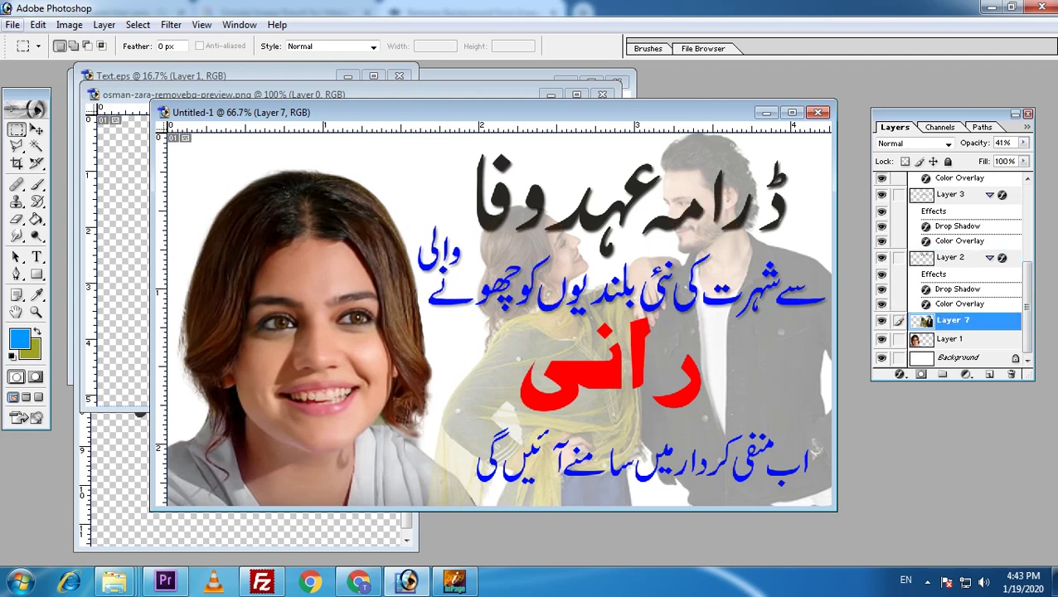
# - Save the thumbnail again as the maximum-quality JPEG Rani, replacing the existing file
pyautogui.click(13, 24)
pyautogui.click(50, 168)
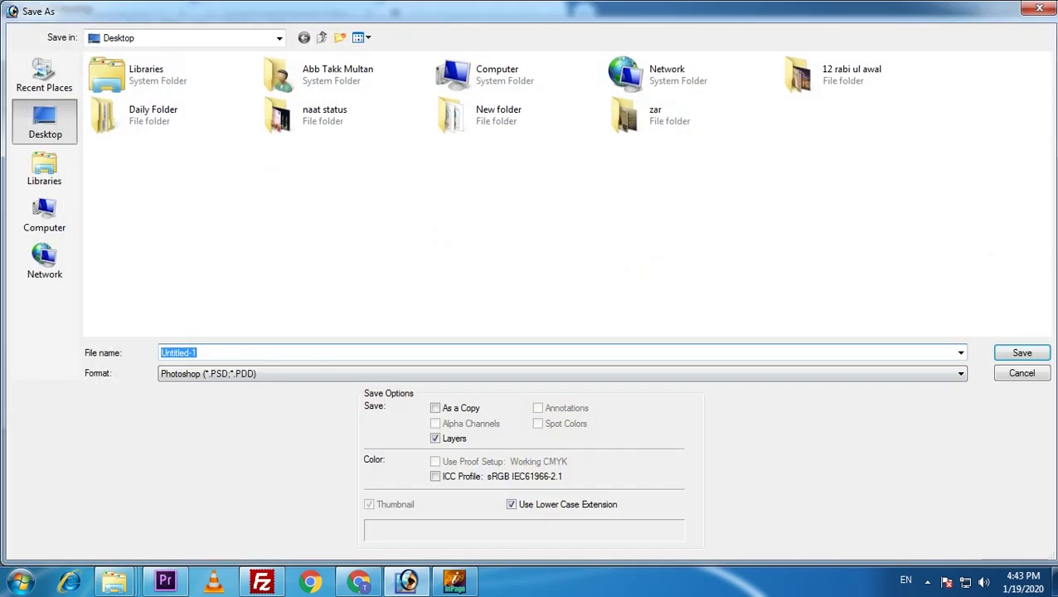
pyautogui.click(960, 373)
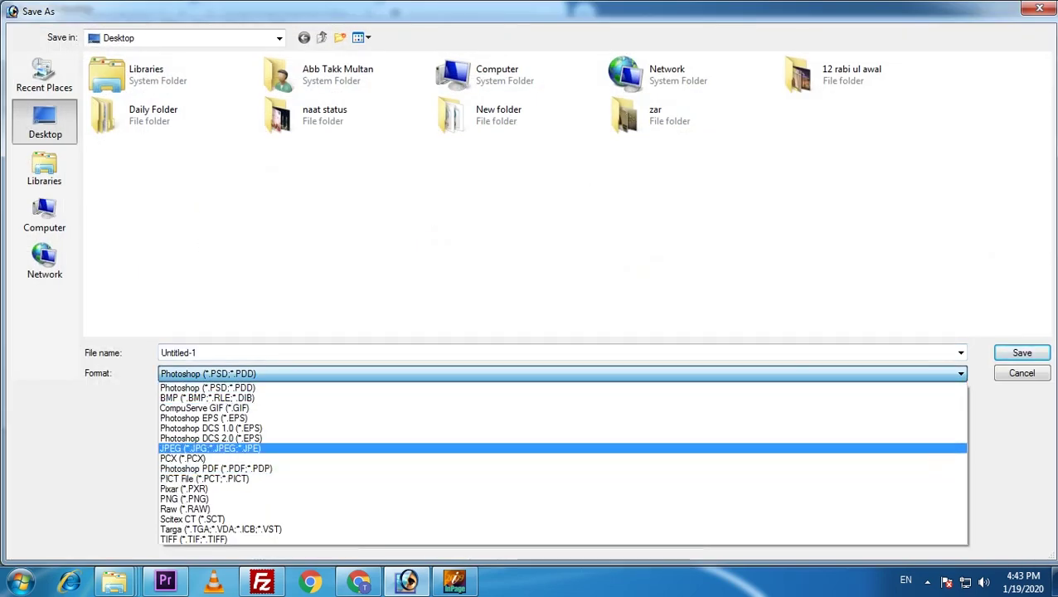
pyautogui.click(209, 447)
pyautogui.click(149, 195)
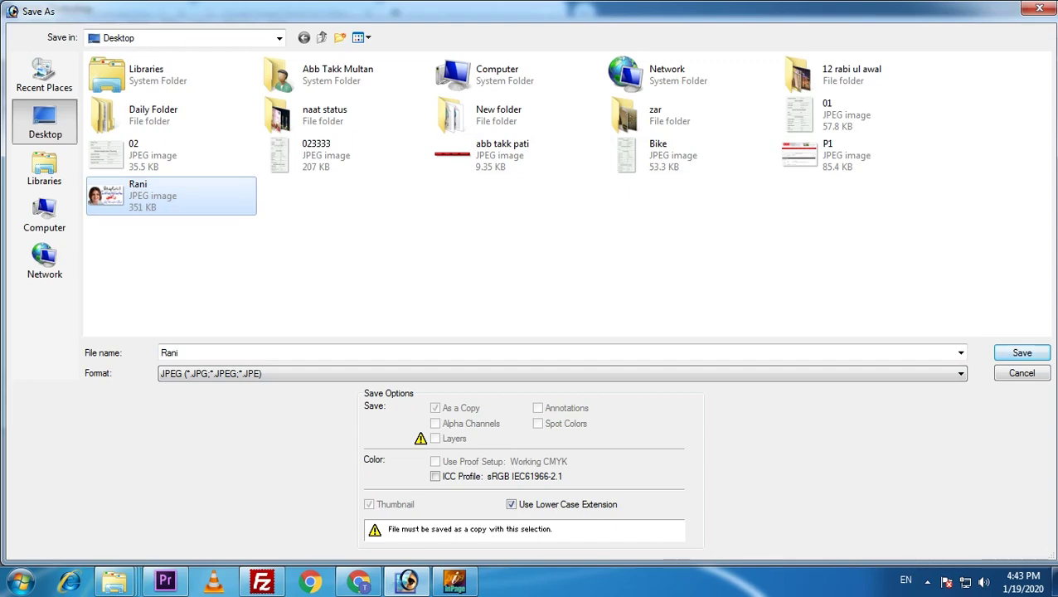
pyautogui.press('Return')
pyautogui.press('Return')
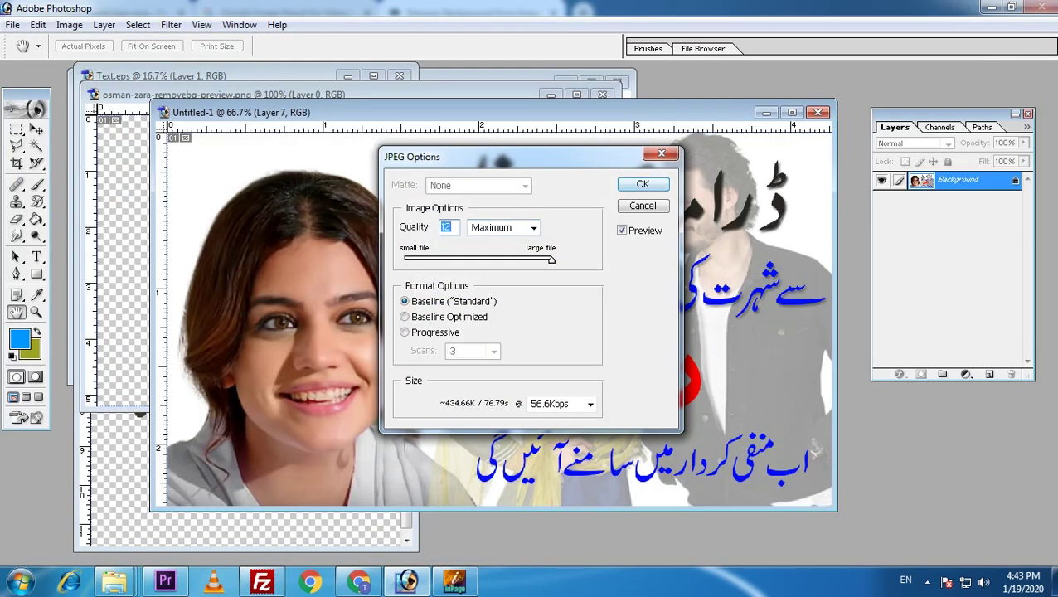
pyautogui.press('Return')
pyautogui.click(927, 581)
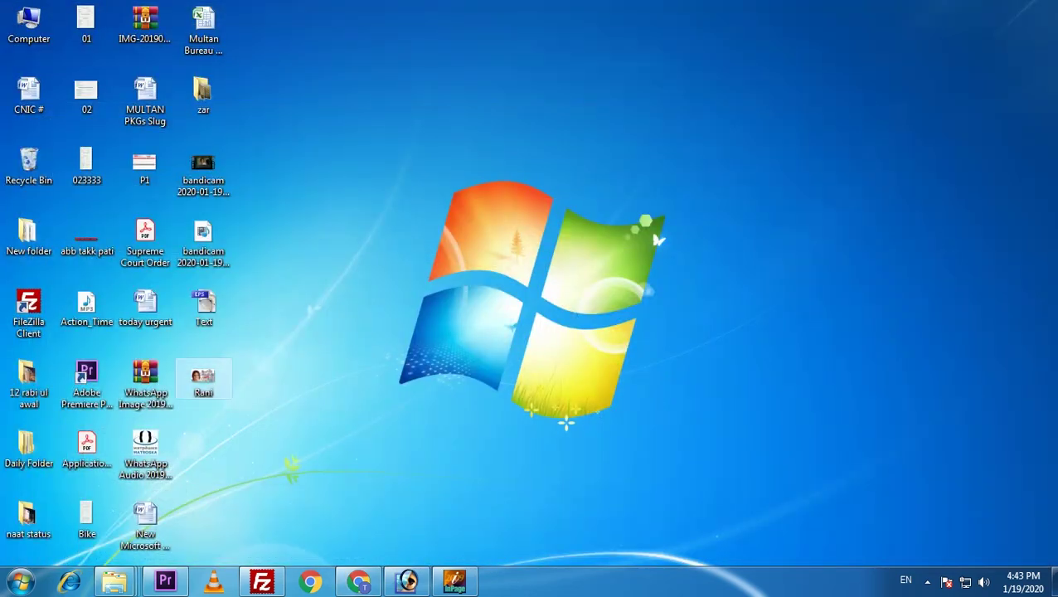
# - Preview Rani.jpg from the desktop in Windows Photo Viewer, check the poster, then close it
pyautogui.rightClick(205, 378)
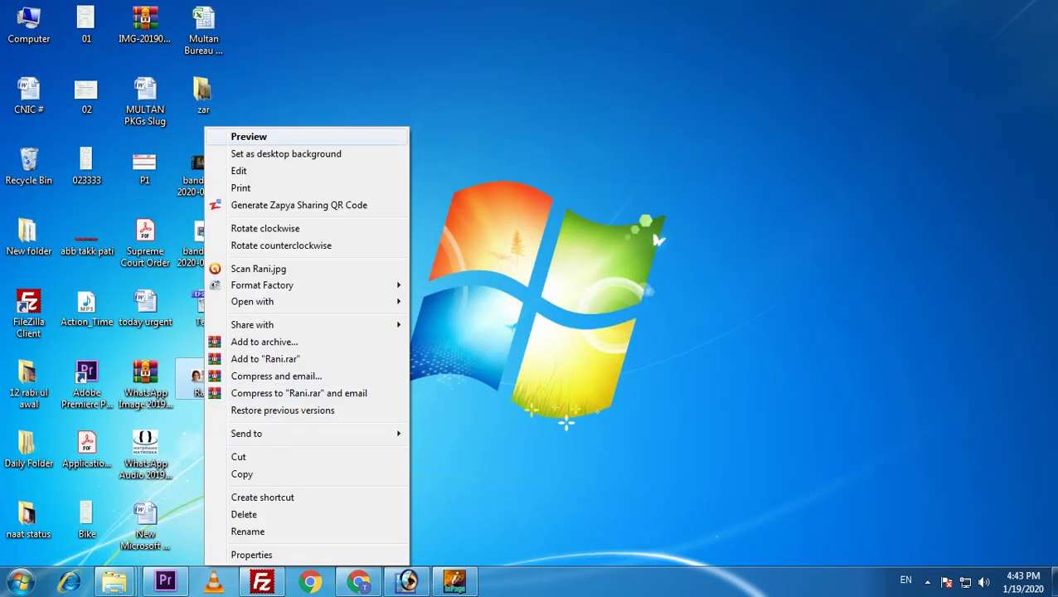
pyautogui.click(248, 136)
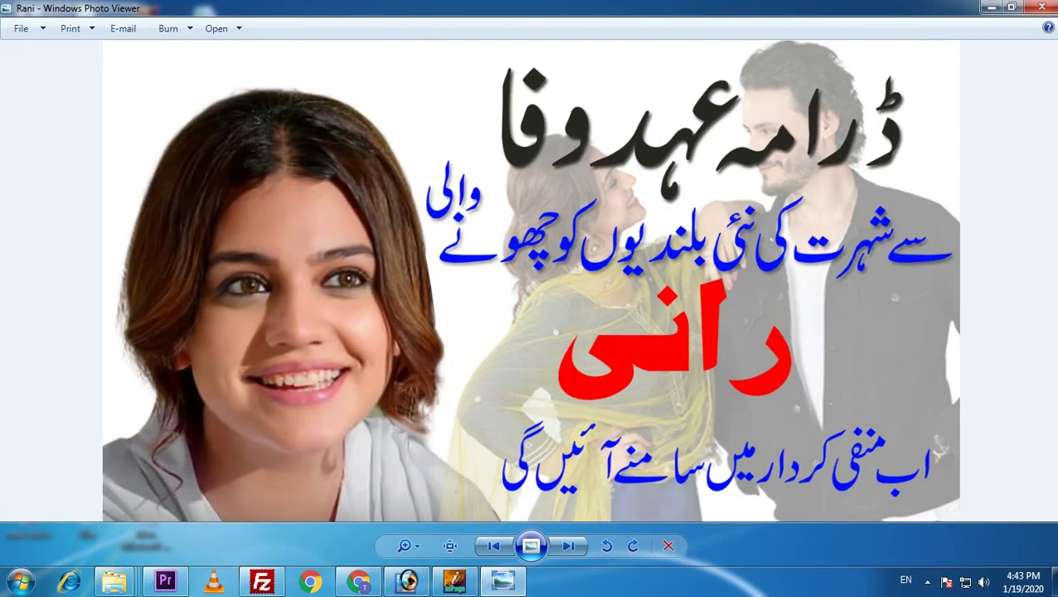
pyautogui.click(1041, 7)
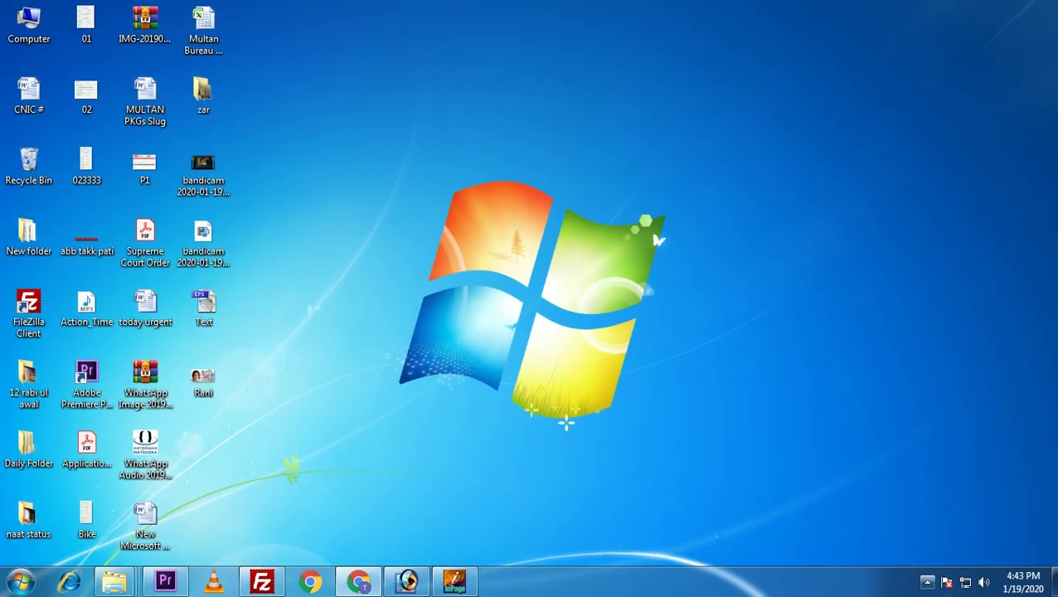